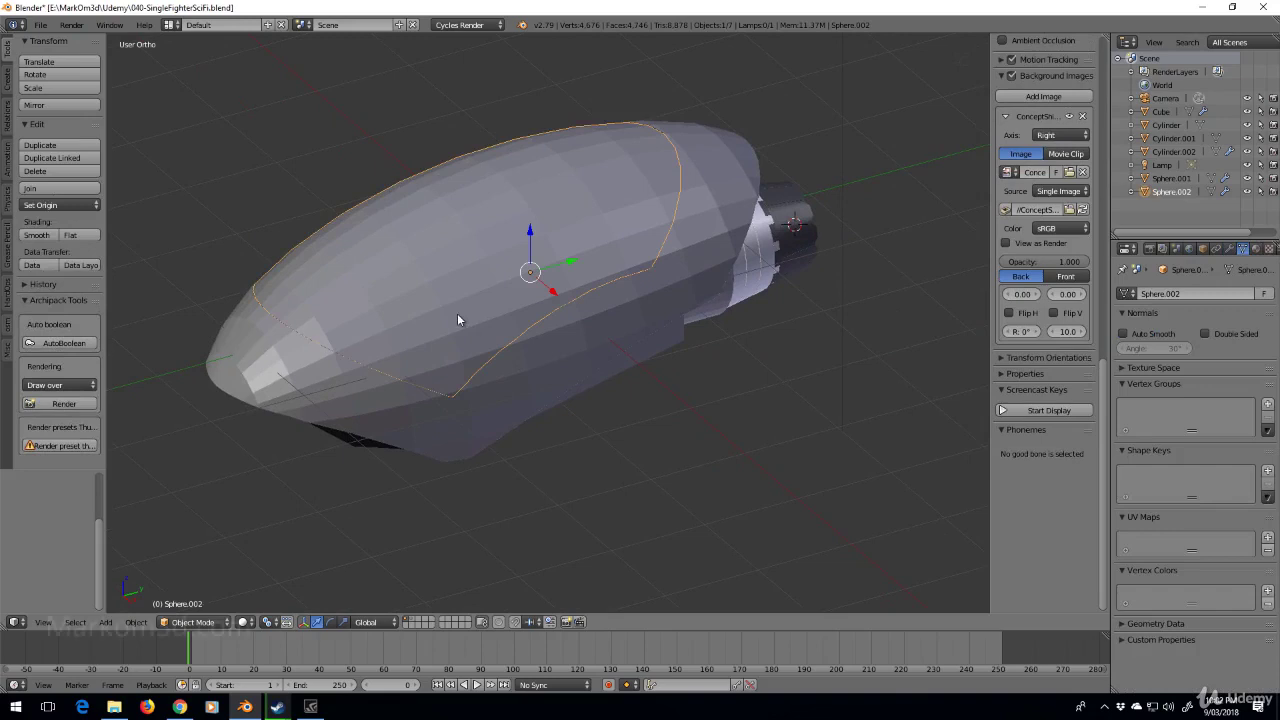
# Apply smooth shading to the selected canopy mesh Sphere.002.
pyautogui.press('KP_7')
pyautogui.scroll(-1, 457, 313)
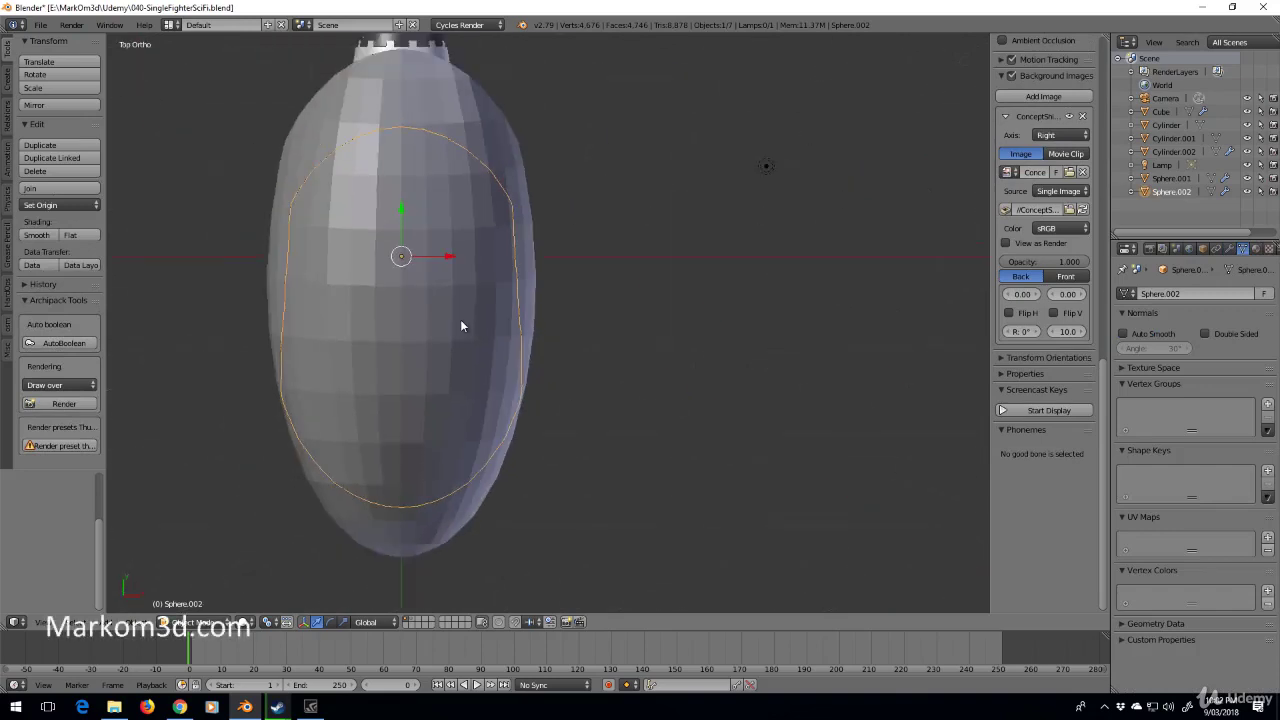
pyautogui.keyDown('shift'); pyautogui.moveTo(519, 336); pyautogui.dragTo(583, 276, button='middle'); pyautogui.keyUp('shift')
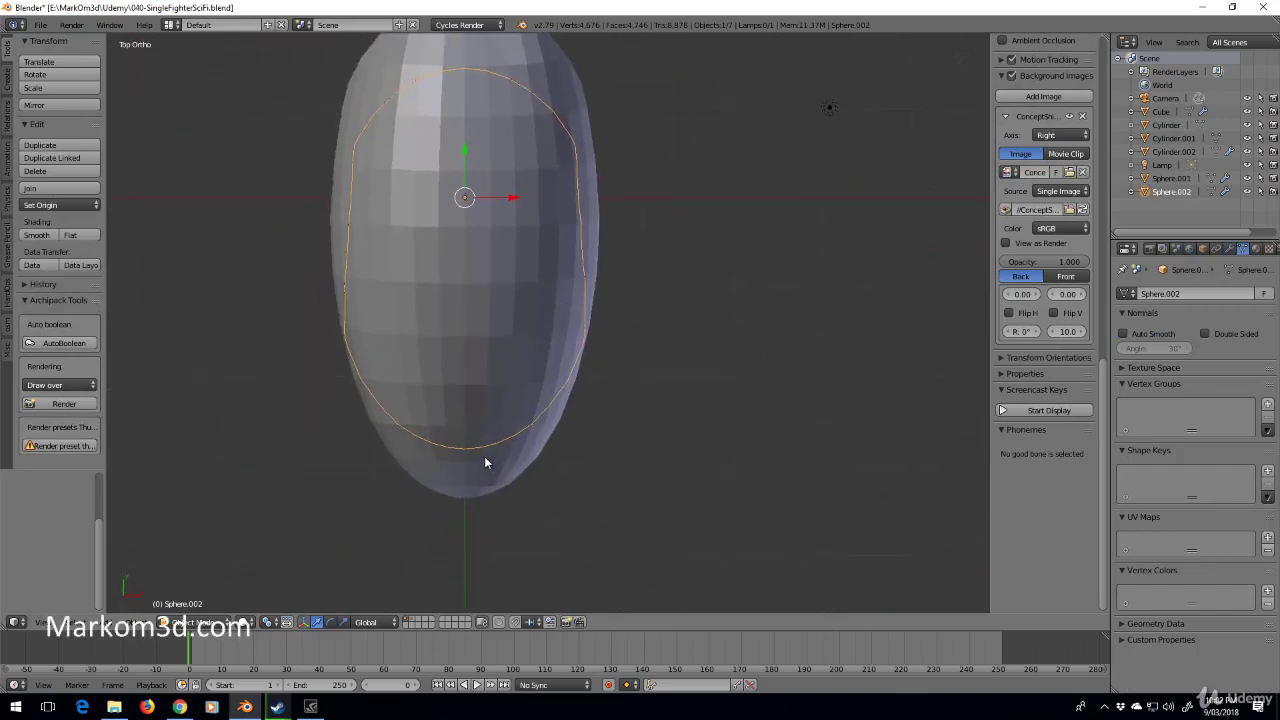
pyautogui.click(55, 237)
pyautogui.moveTo(440, 300)
pyautogui.mouseDown(button='middle')
pyautogui.moveTo(466, 271)
pyautogui.moveTo(354, 189)
pyautogui.moveTo(485, 290)
pyautogui.mouseUp(button='middle')
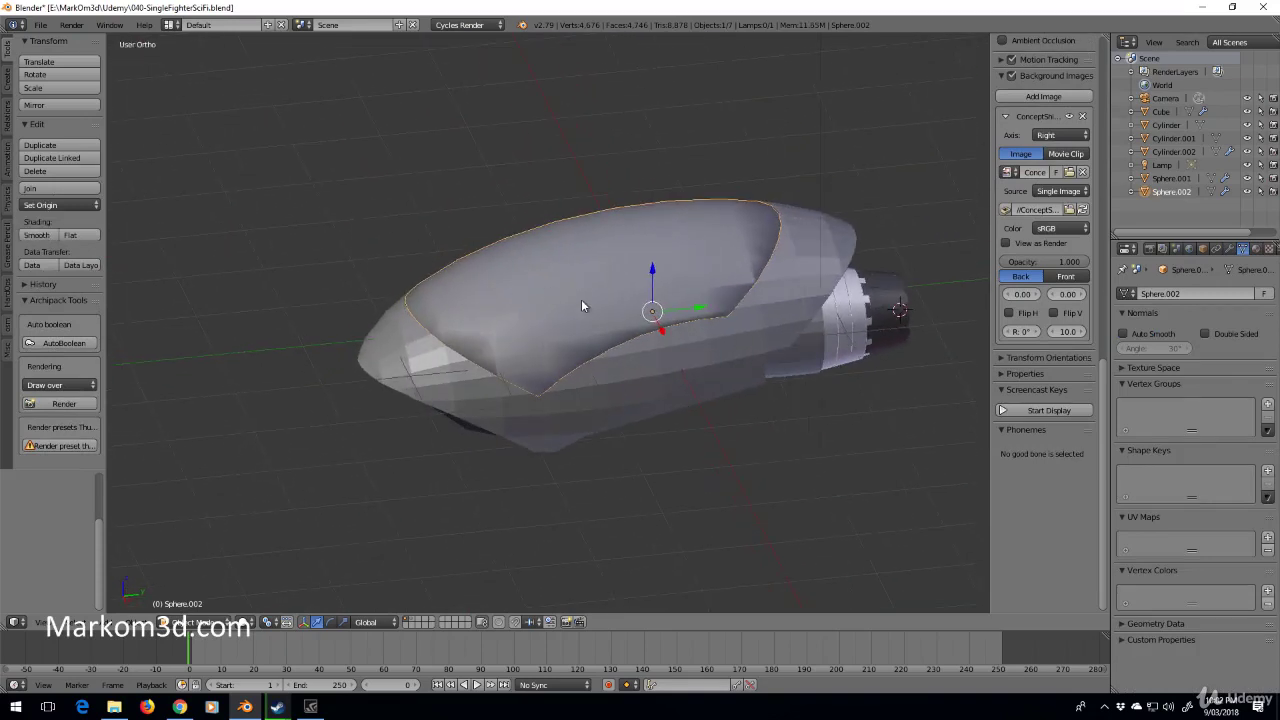
# Return to the top view of the ship and start the Screencast Keys display.
pyautogui.press('KP_7')
pyautogui.scroll(-1, 520, 293)
pyautogui.keyDown('shift'); pyautogui.moveTo(506, 298); pyautogui.dragTo(615, 323, button='middle'); pyautogui.keyUp('shift')
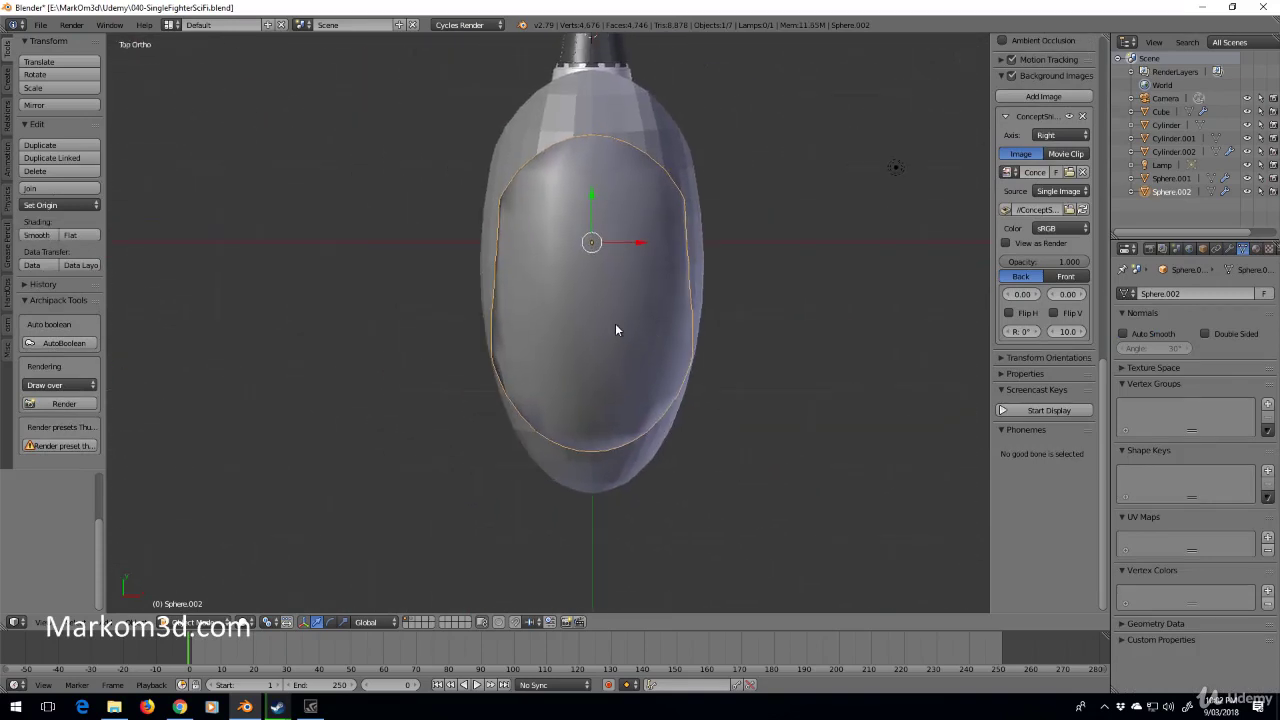
pyautogui.click(1062, 415)
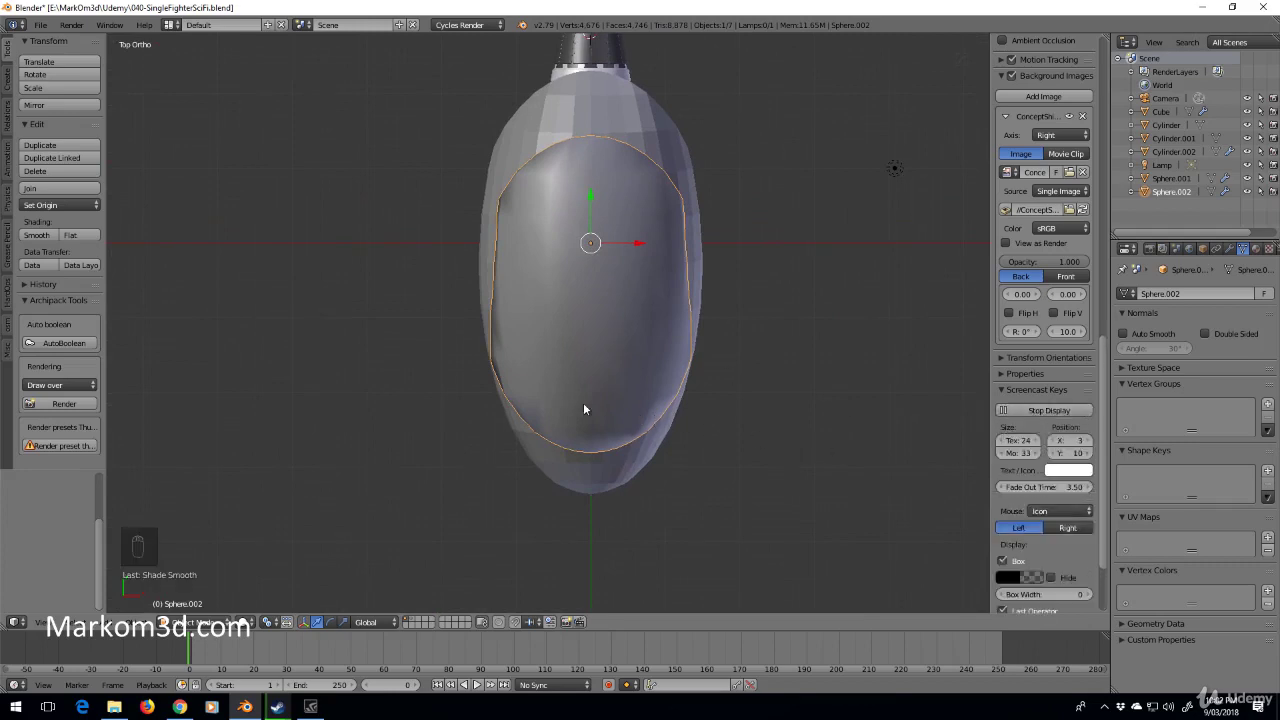
# In wireframe, select the canopy's negative-X half up to the centre line and delete its faces.
pyautogui.press('Tab')
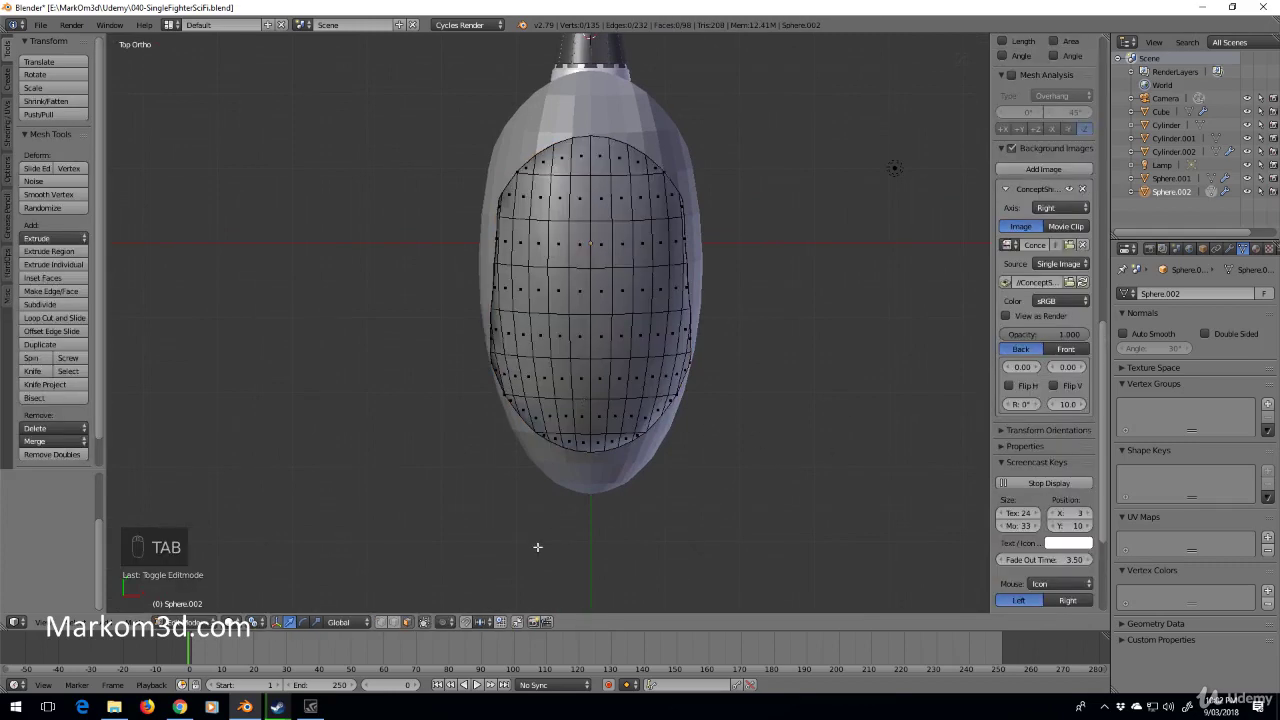
pyautogui.click(381, 624)
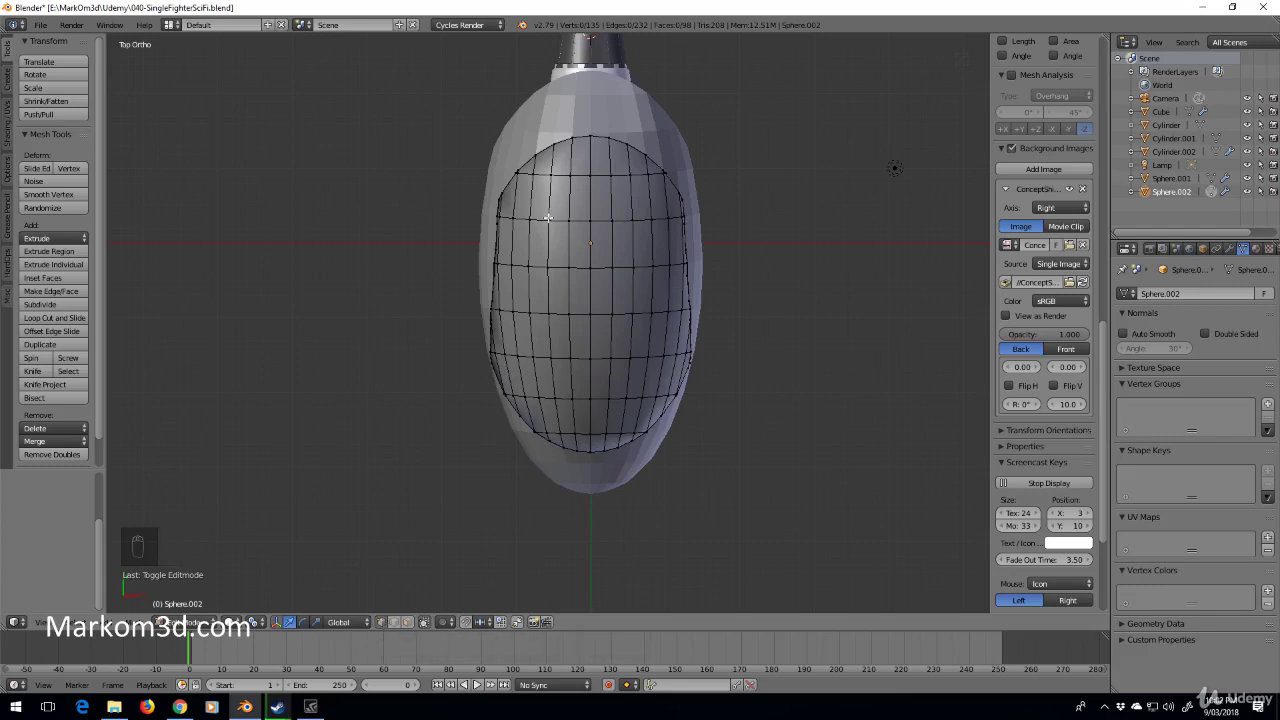
pyautogui.press('z')
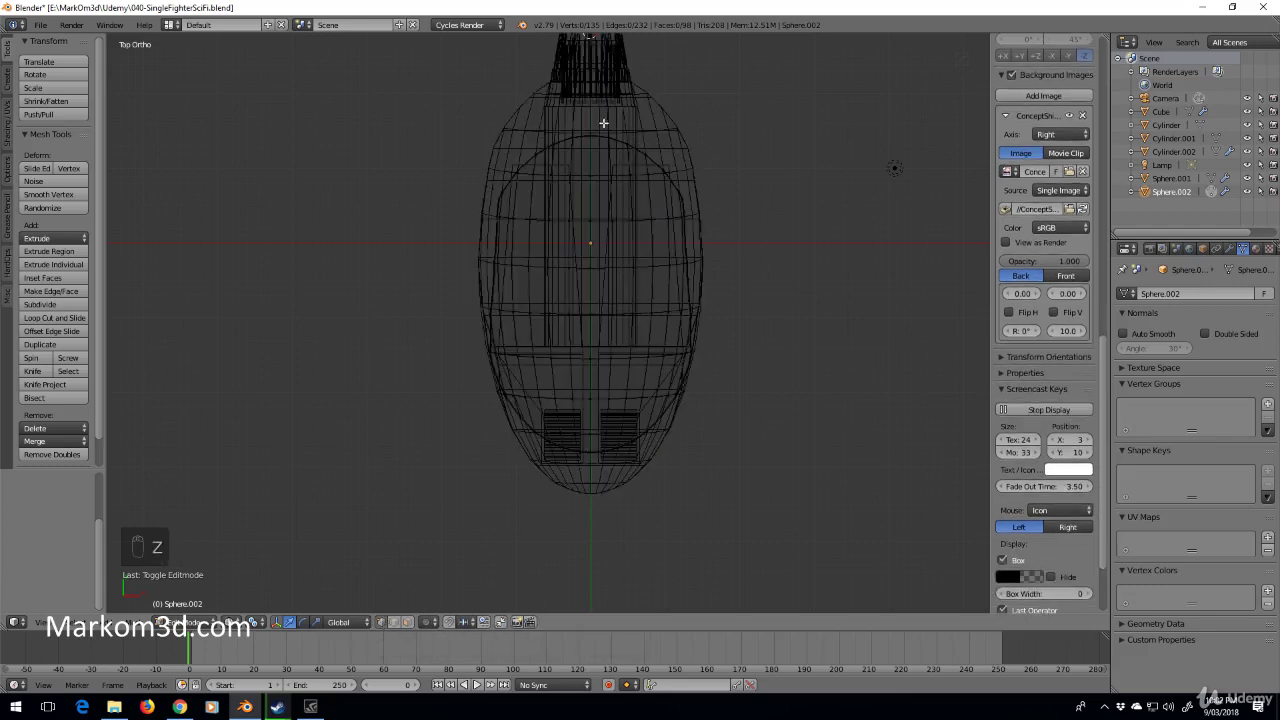
pyautogui.press('b')
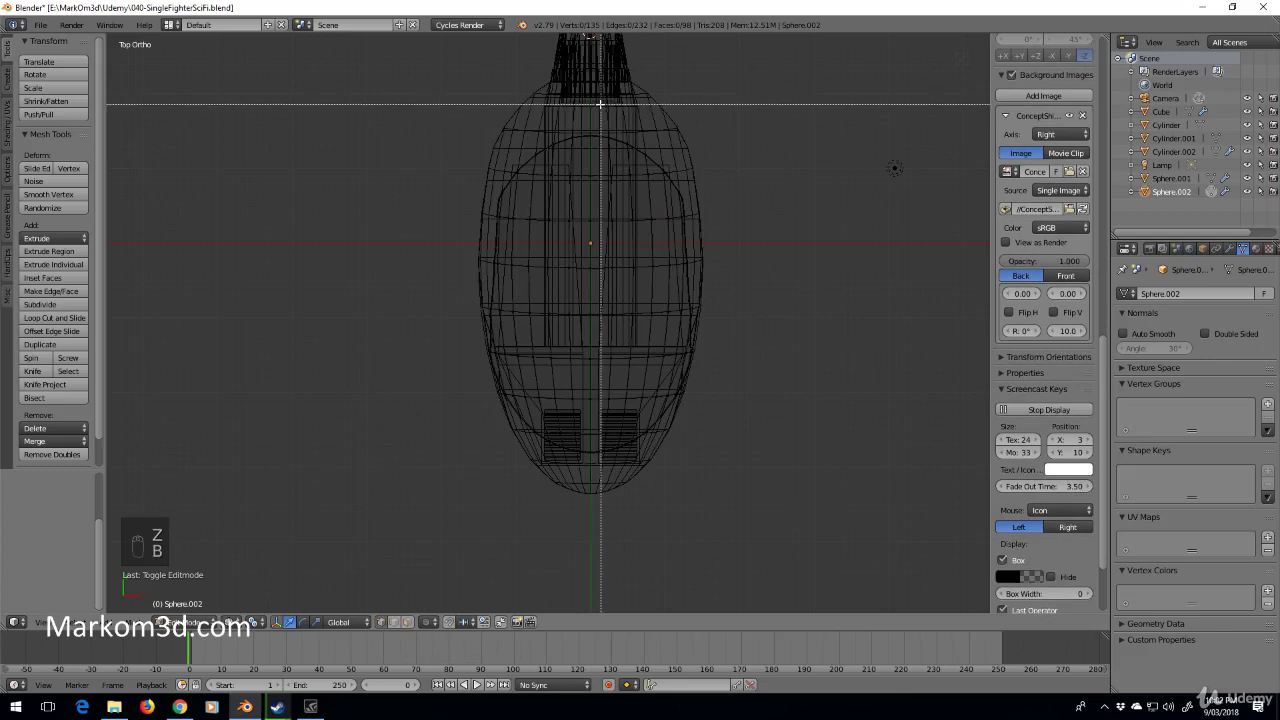
pyautogui.moveTo(597, 104); pyautogui.dragTo(358, 516)
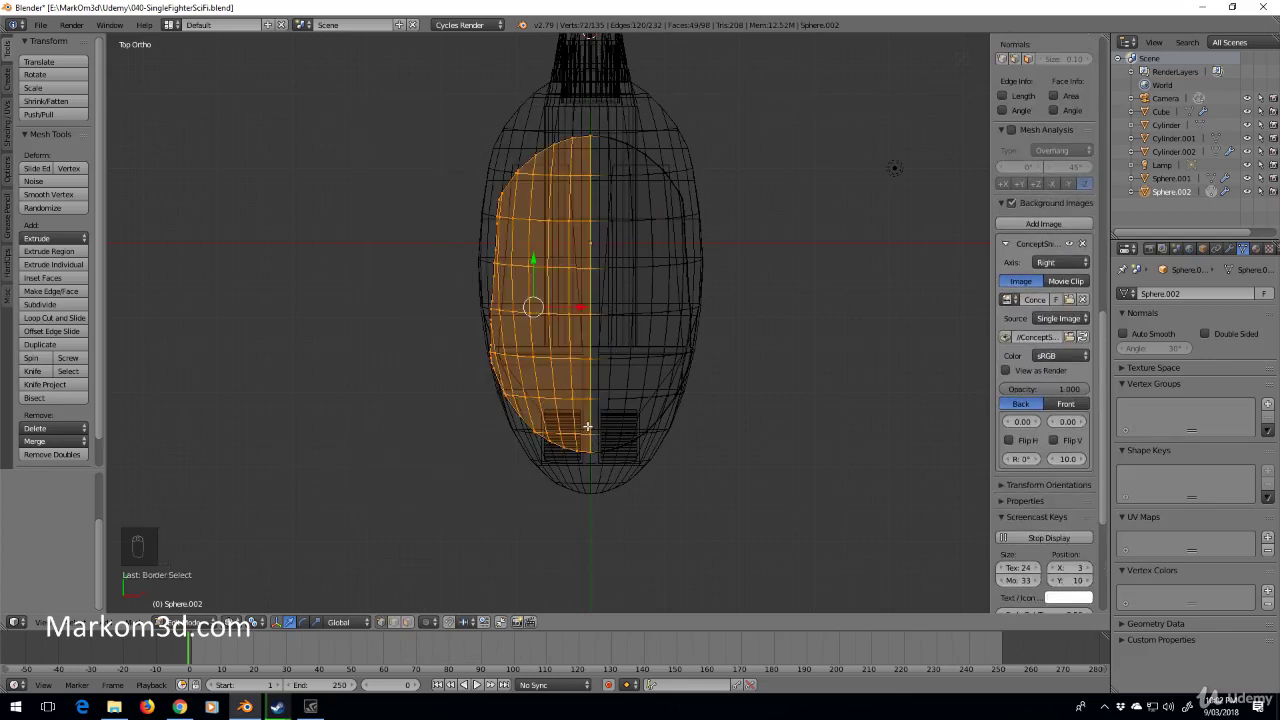
pyautogui.press('Delete')
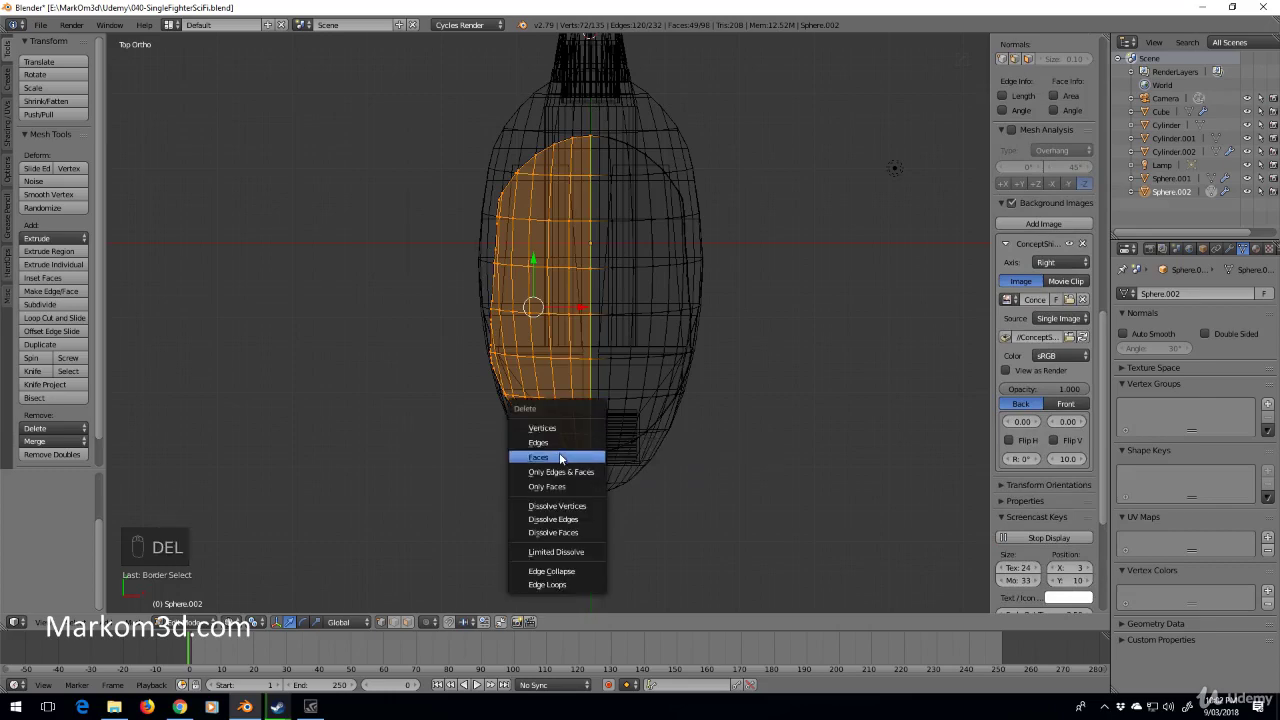
pyautogui.click(559, 456)
pyautogui.moveTo(699, 317); pyautogui.dragTo(614, 223, button='middle')
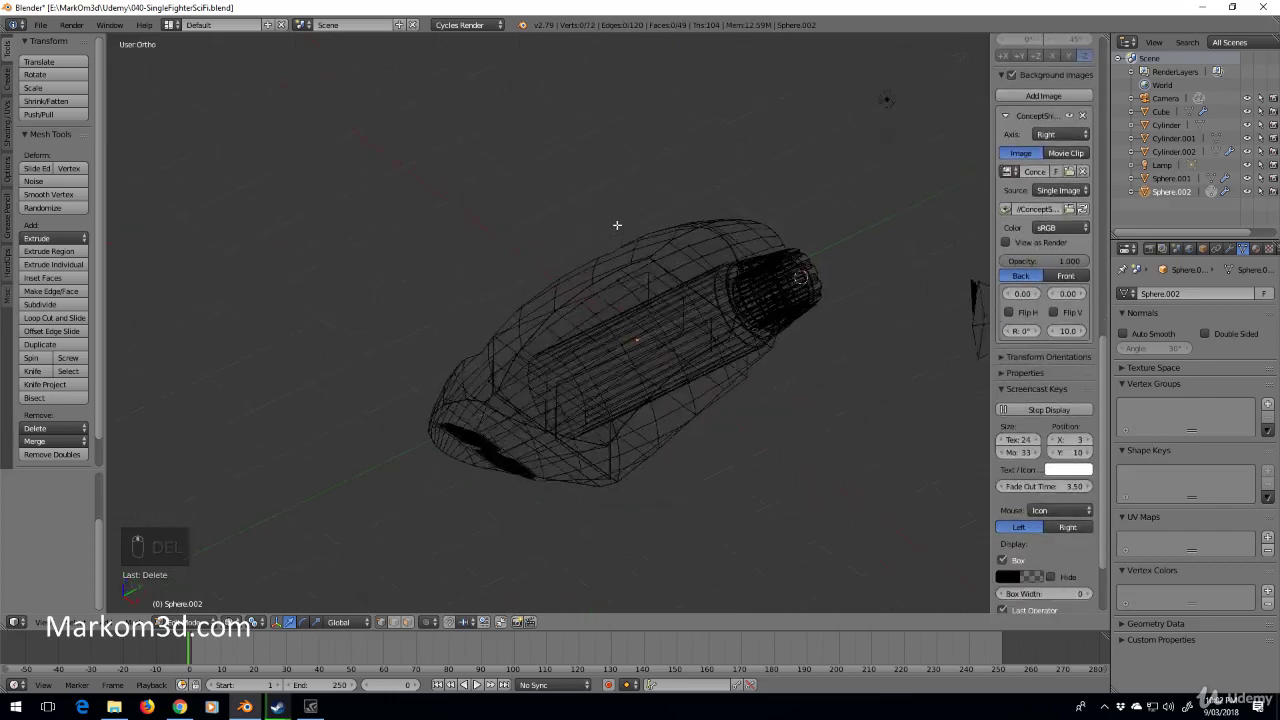
pyautogui.press('Tab')
pyautogui.moveTo(641, 295); pyautogui.dragTo(610, 297, button='middle')
pyautogui.press('Tab')
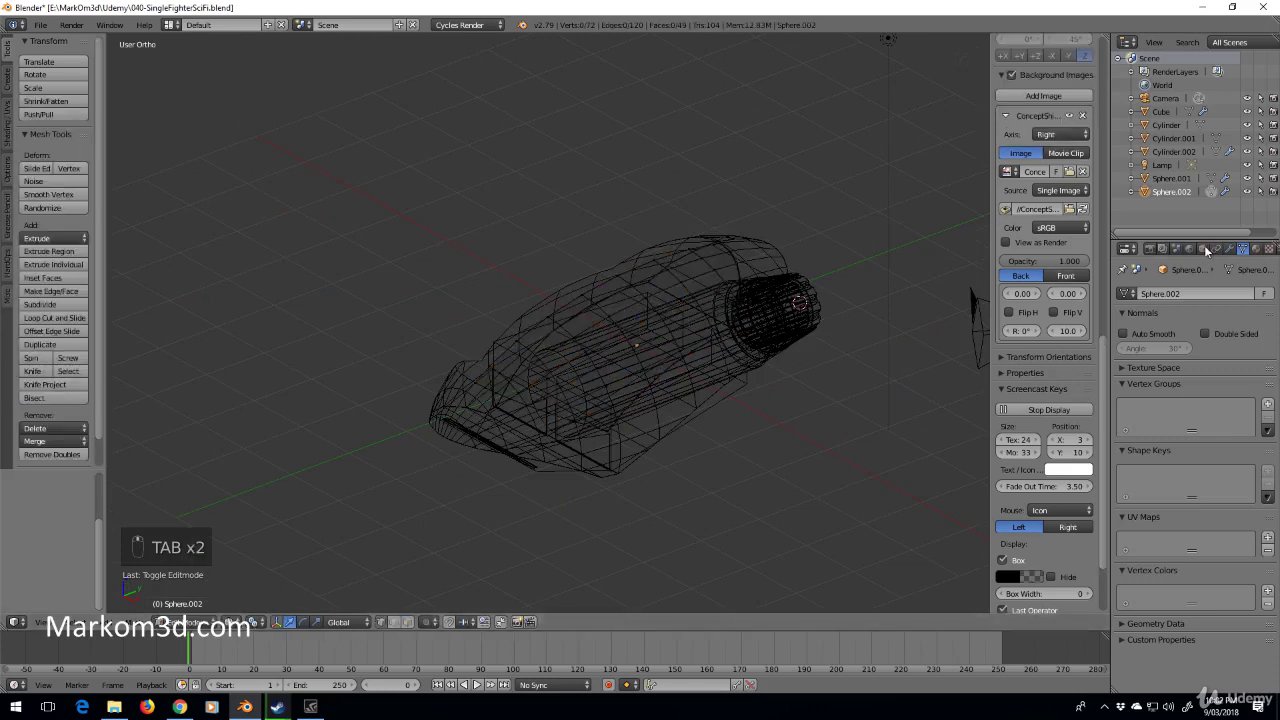
# Add a Mirror modifier to the half canopy and return to solid shading.
pyautogui.click(1231, 249)
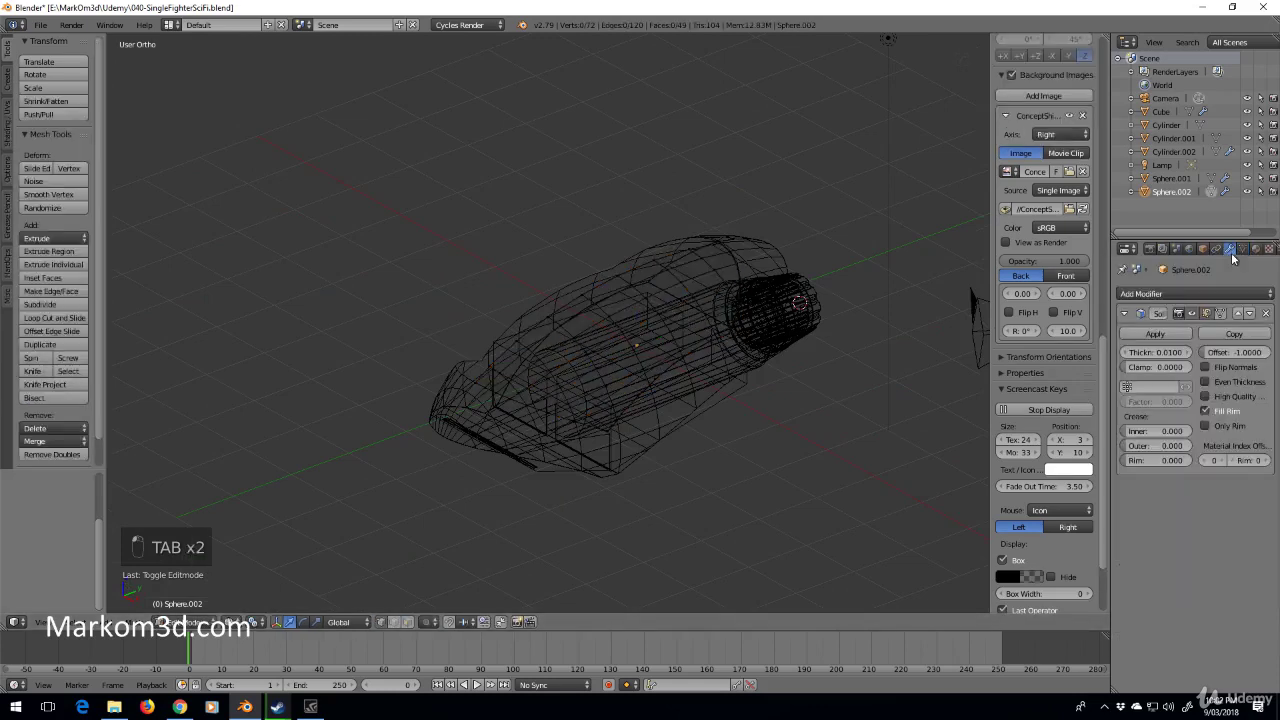
pyautogui.click(1228, 293)
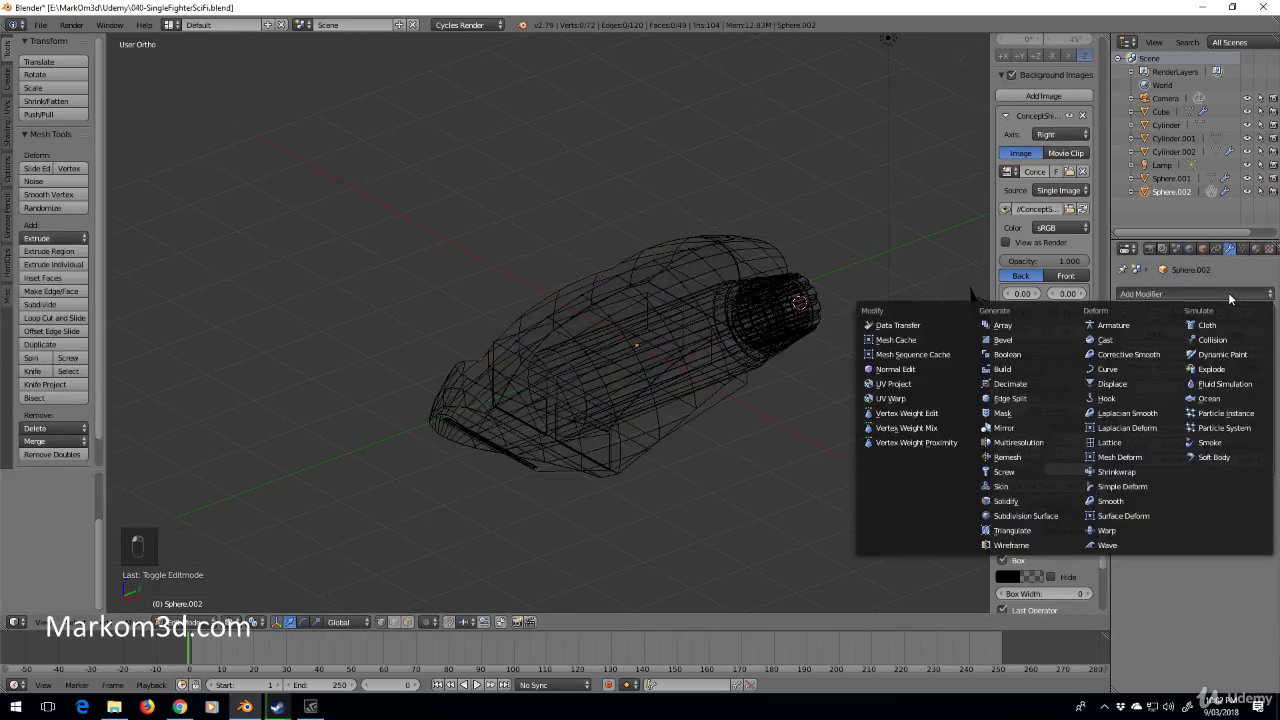
pyautogui.click(1025, 428)
pyautogui.press('z')
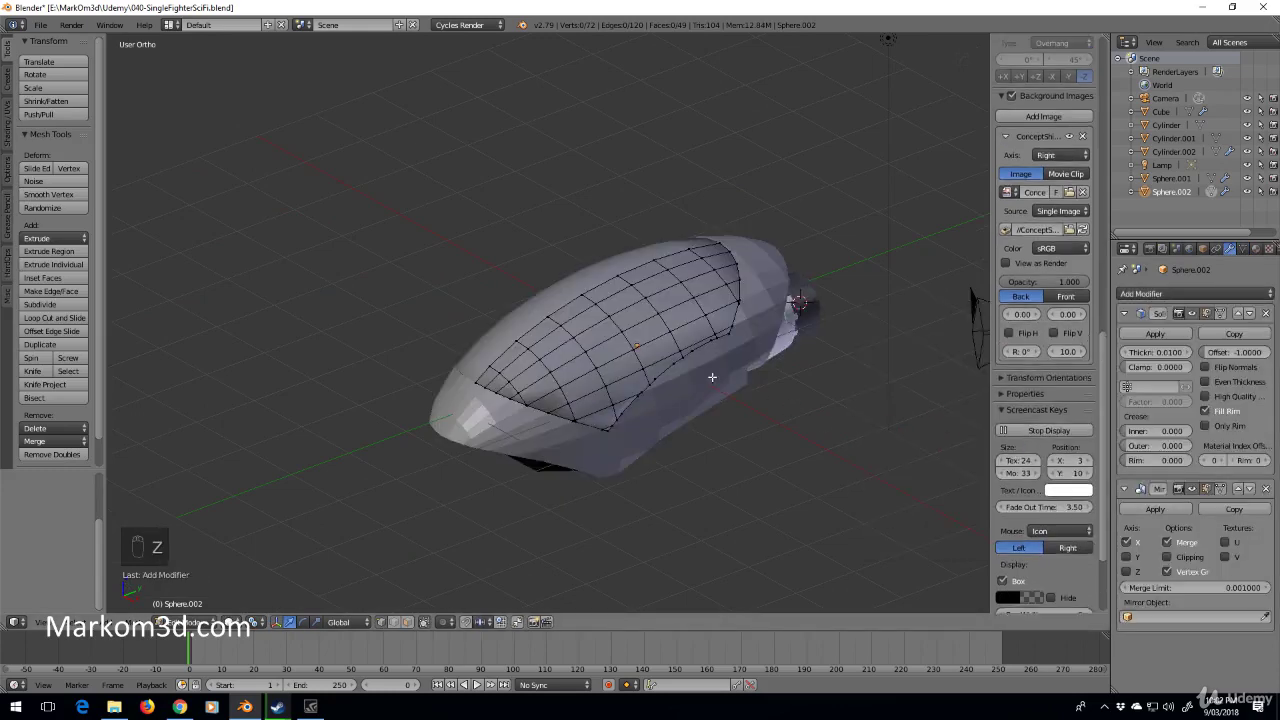
pyautogui.moveTo(712, 377); pyautogui.dragTo(779, 380, button='middle')
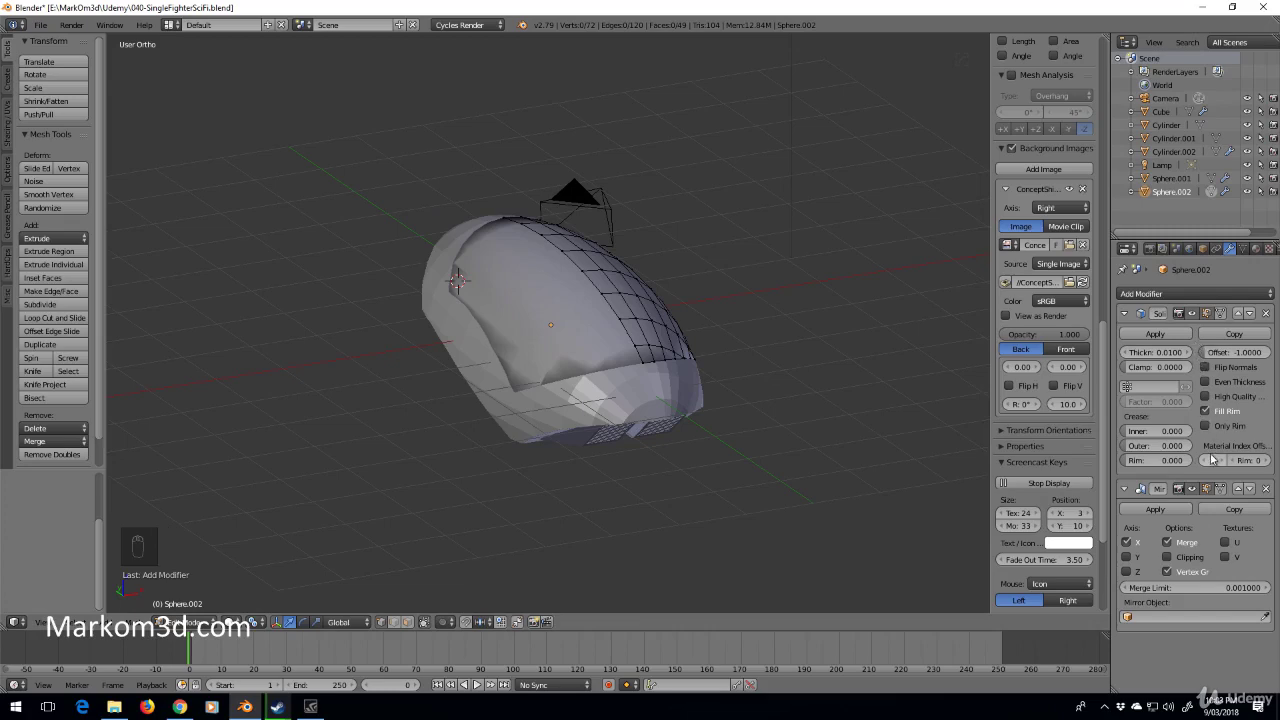
# Inspect the canopy's centre seam in wireframe and move the Mirror modifier above the Solidify modifier.
pyautogui.moveTo(686, 360)
pyautogui.mouseDown(button='middle')
pyautogui.moveTo(709, 351)
pyautogui.moveTo(789, 449)
pyautogui.moveTo(695, 379)
pyautogui.moveTo(684, 486)
pyautogui.mouseUp(button='middle')
pyautogui.press('z')
pyautogui.scroll(10, 695, 379)
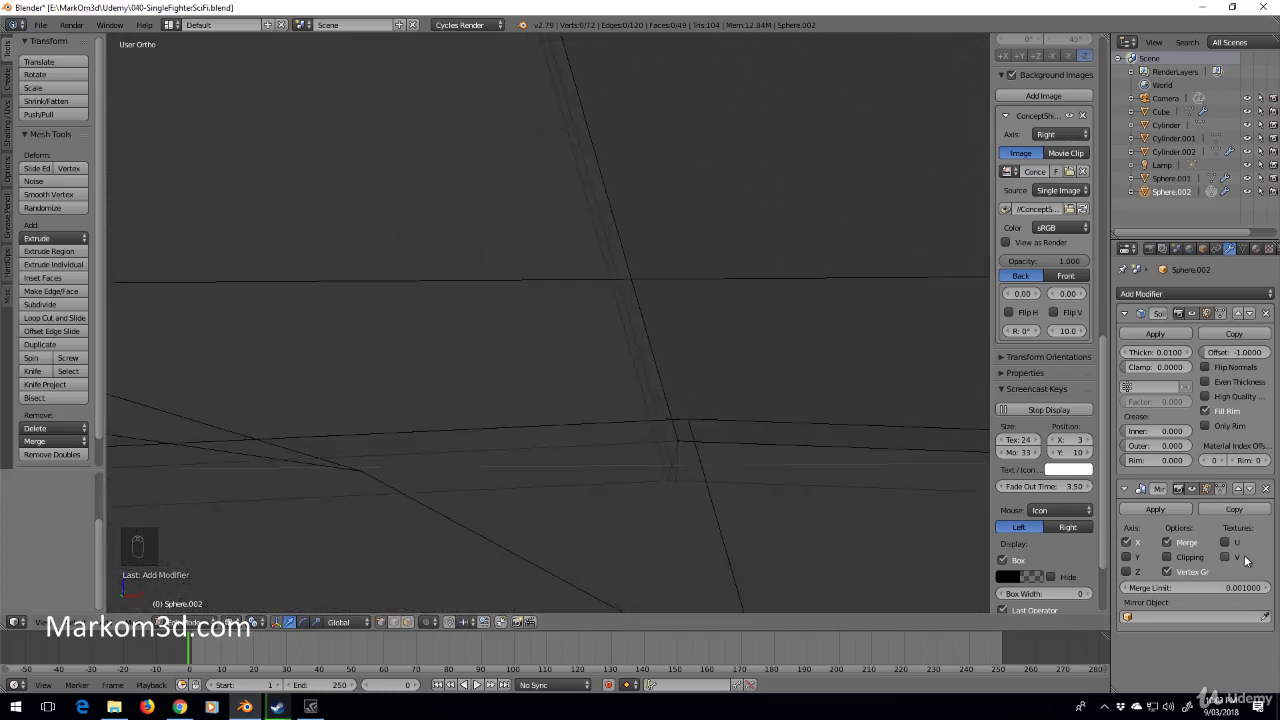
pyautogui.click(1239, 489)
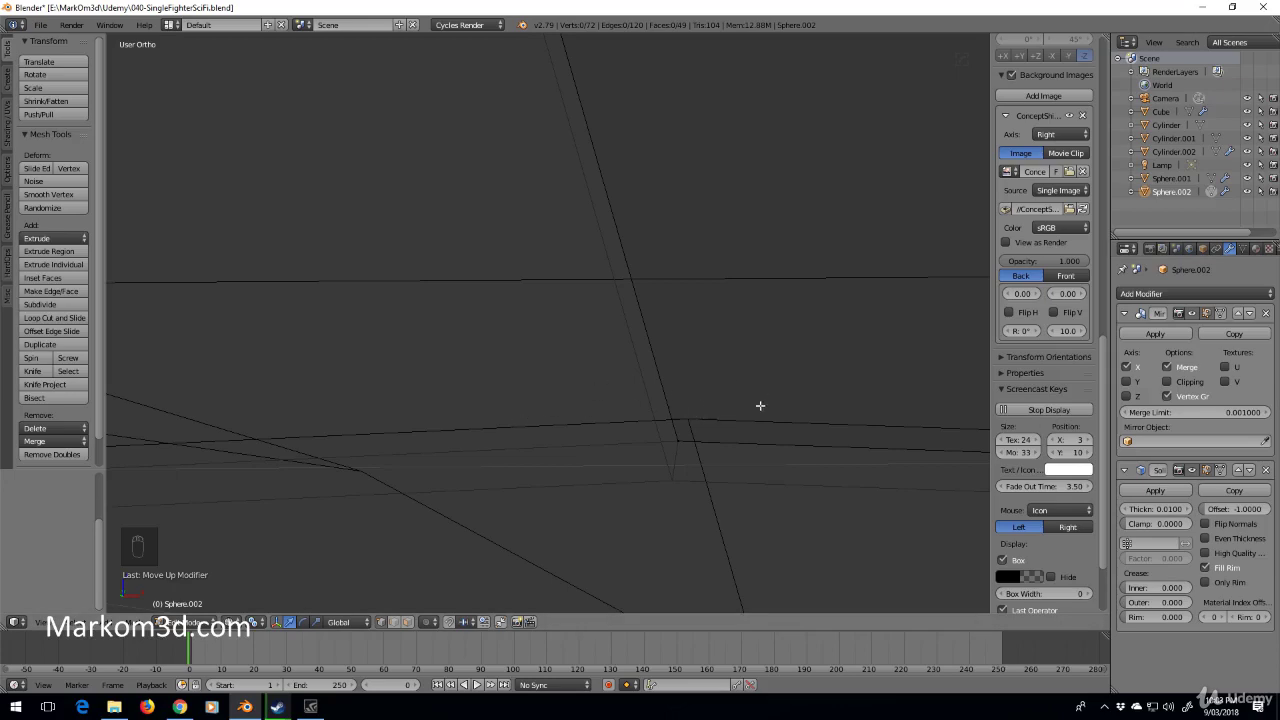
pyautogui.scroll(-15, 747, 290)
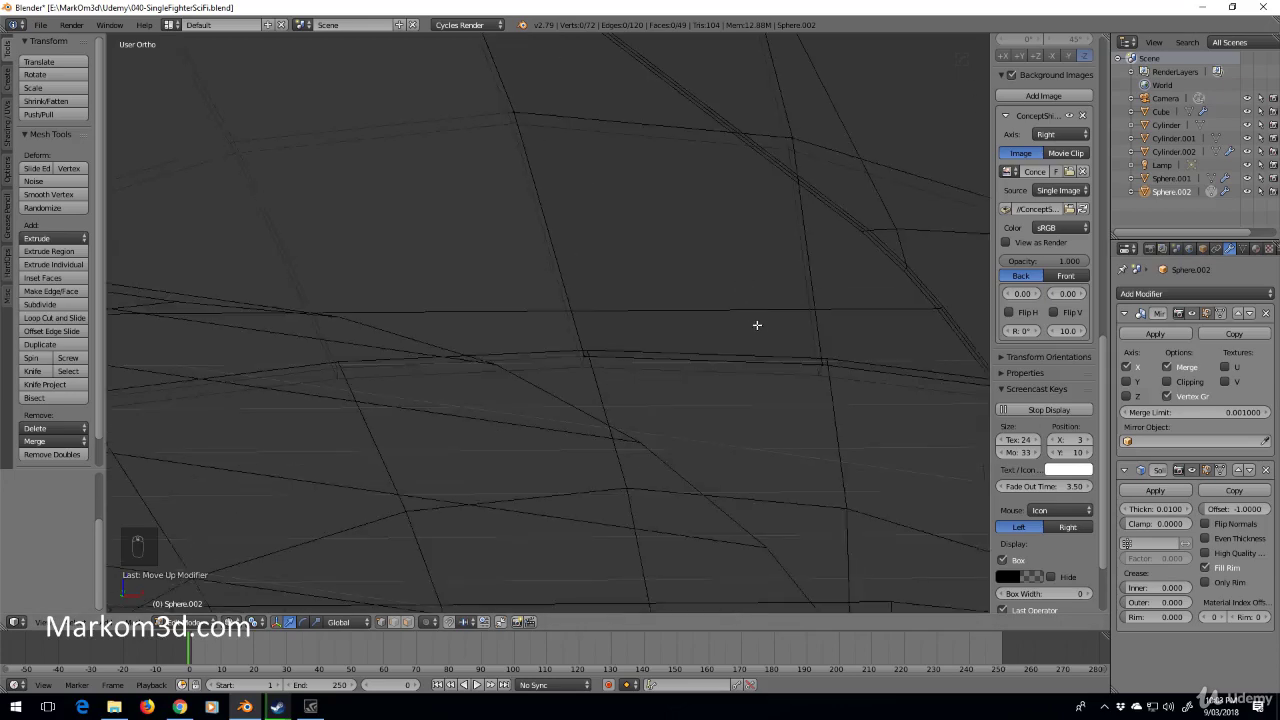
# In solid shading, merge the closely spaced vertices on the canopy's front lower edge using At First.
pyautogui.press('z')
pyautogui.press('z')
pyautogui.press('z')
pyautogui.moveTo(711, 300); pyautogui.dragTo(585, 348, button='middle')
pyautogui.scroll(6, 585, 347)
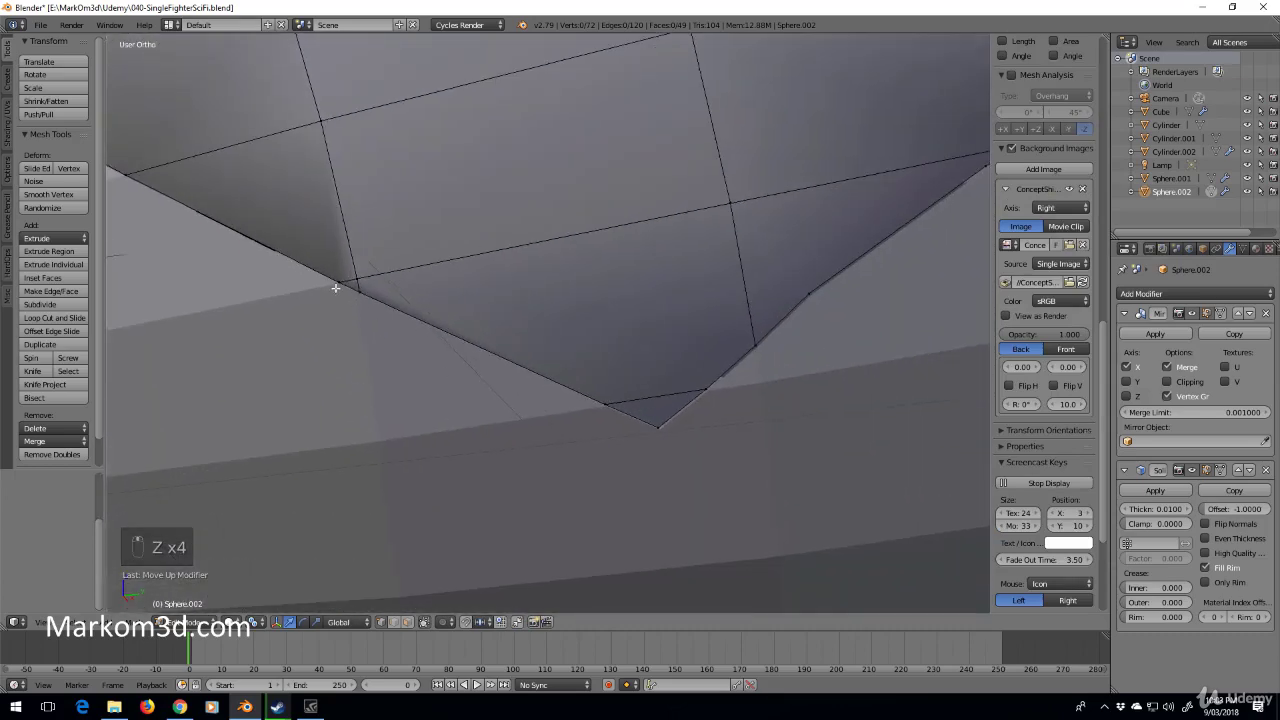
pyautogui.keyDown('shift'); pyautogui.moveTo(335, 288); pyautogui.dragTo(590, 415, button='middle'); pyautogui.keyUp('shift')
pyautogui.rightClick(620, 426)
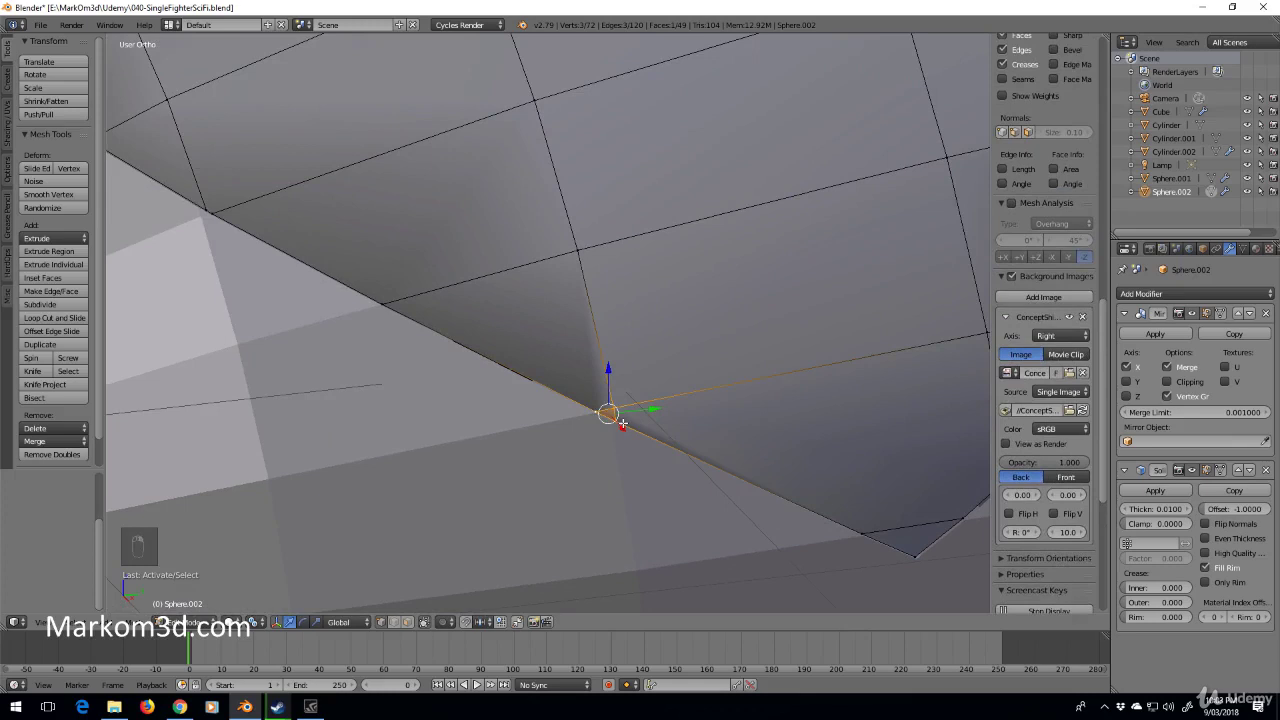
pyautogui.hotkey('alt', 'm')
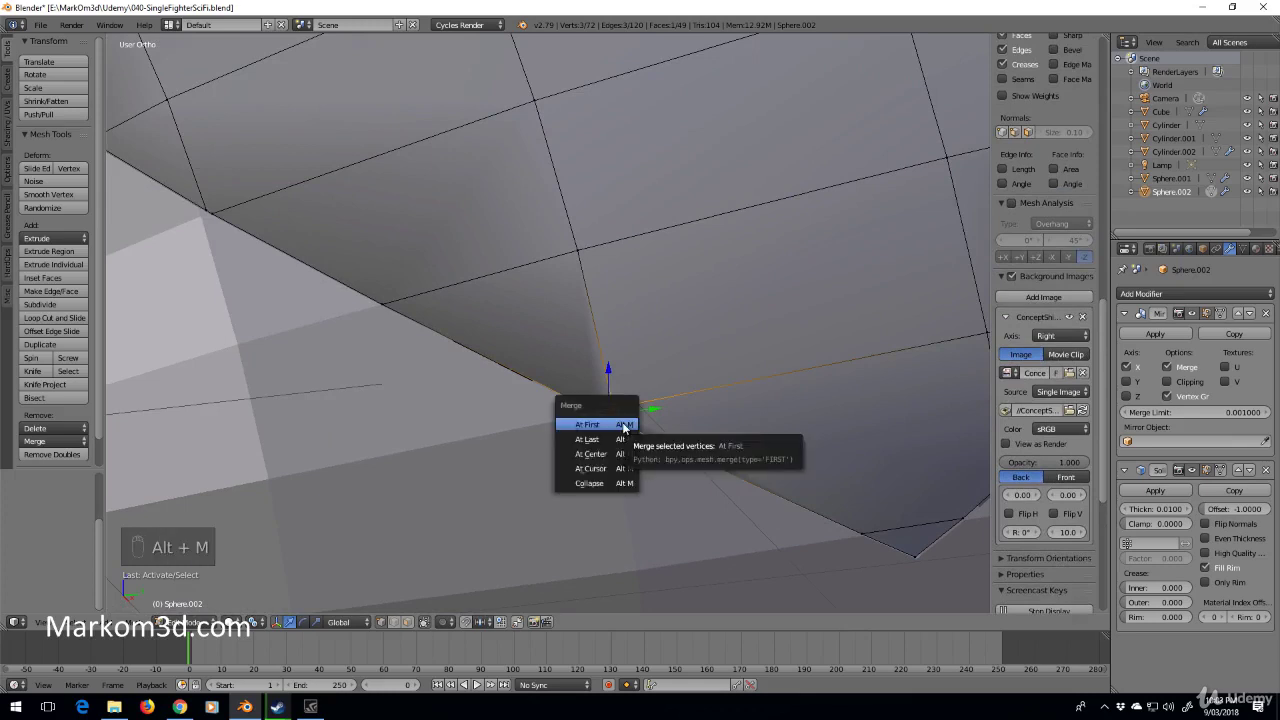
pyautogui.click(612, 428)
# Merge the neighbouring pair of close vertices farther toward the nose on the canopy's lower edge.
pyautogui.keyDown('shift'); pyautogui.moveTo(387, 321); pyautogui.dragTo(643, 473, button='middle'); pyautogui.keyUp('shift')
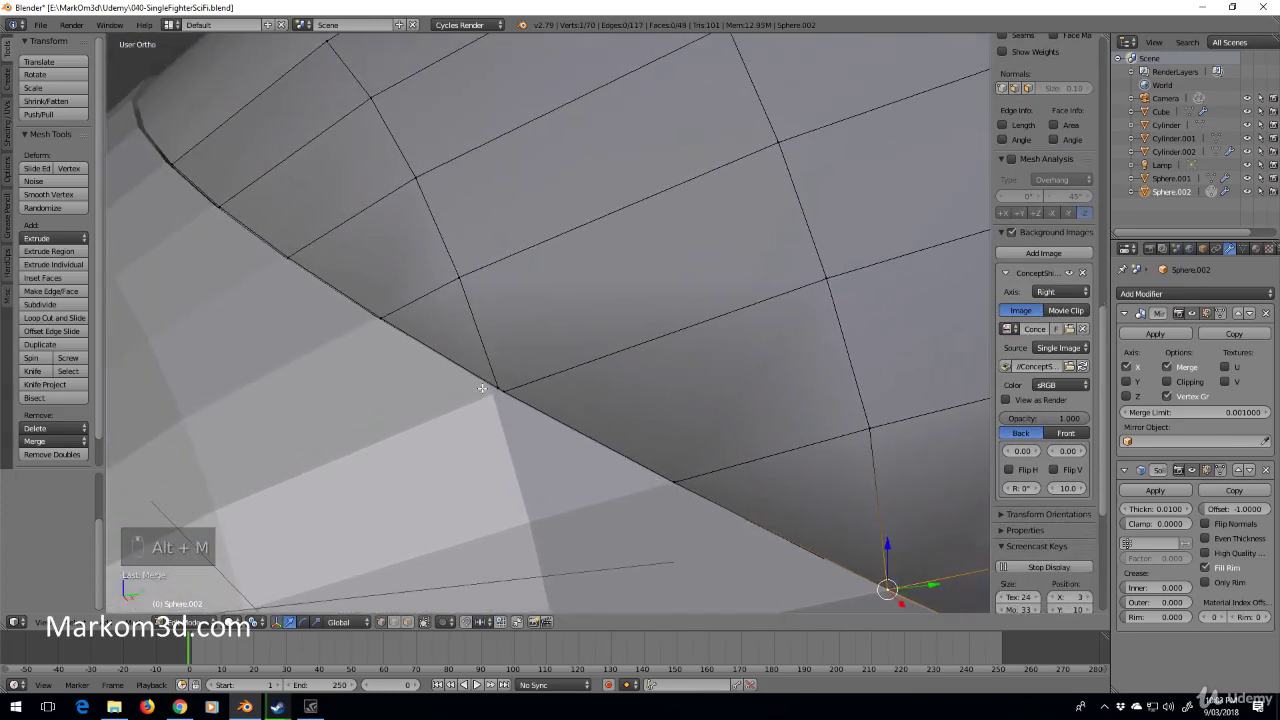
pyautogui.keyDown('shift'); pyautogui.rightClick(499, 388); pyautogui.keyUp('shift')
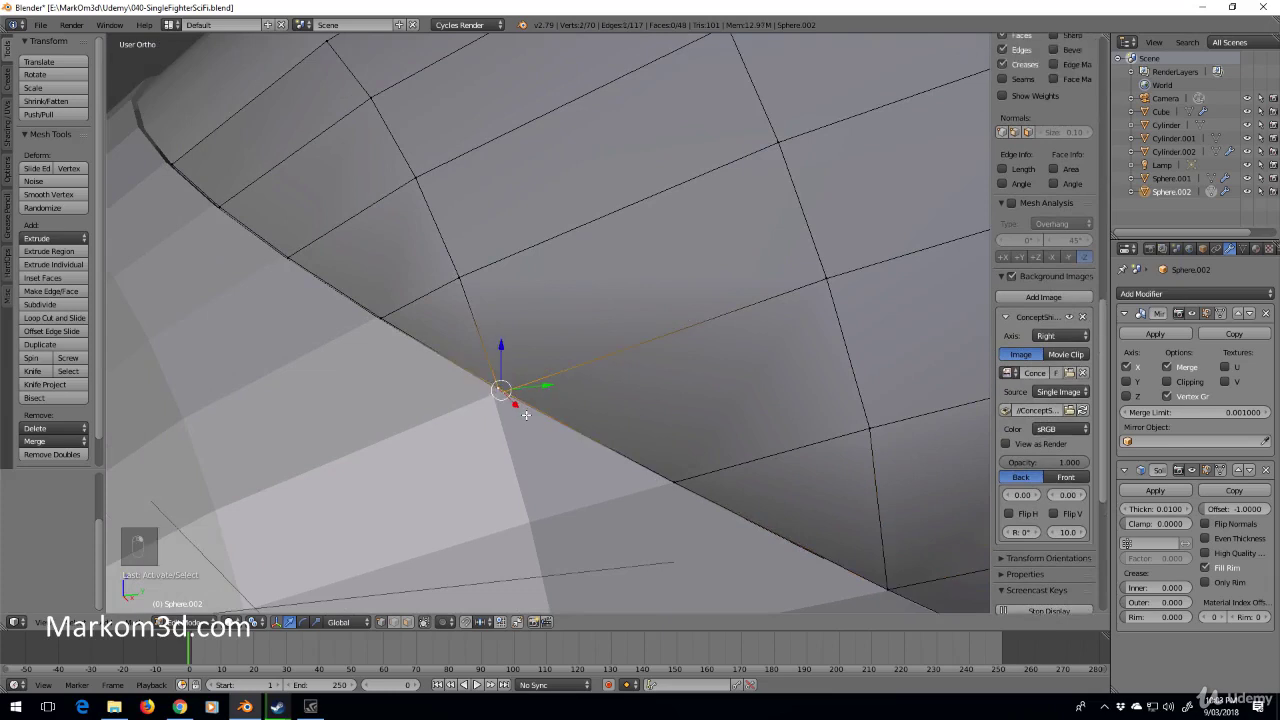
pyautogui.hotkey('alt', 'm')
pyautogui.click(528, 418)
# Merge the vertices of the small triangular face at the canopy's lowest pointed corner.
pyautogui.keyDown('shift'); pyautogui.moveTo(429, 374); pyautogui.dragTo(50, 163, button='middle'); pyautogui.keyUp('shift')
pyautogui.press('a')
pyautogui.press('a')
pyautogui.keyDown('shift'); pyautogui.moveTo(612, 459); pyautogui.dragTo(292, 291, button='middle'); pyautogui.keyUp('shift')
pyautogui.scroll(3, 604, 461)
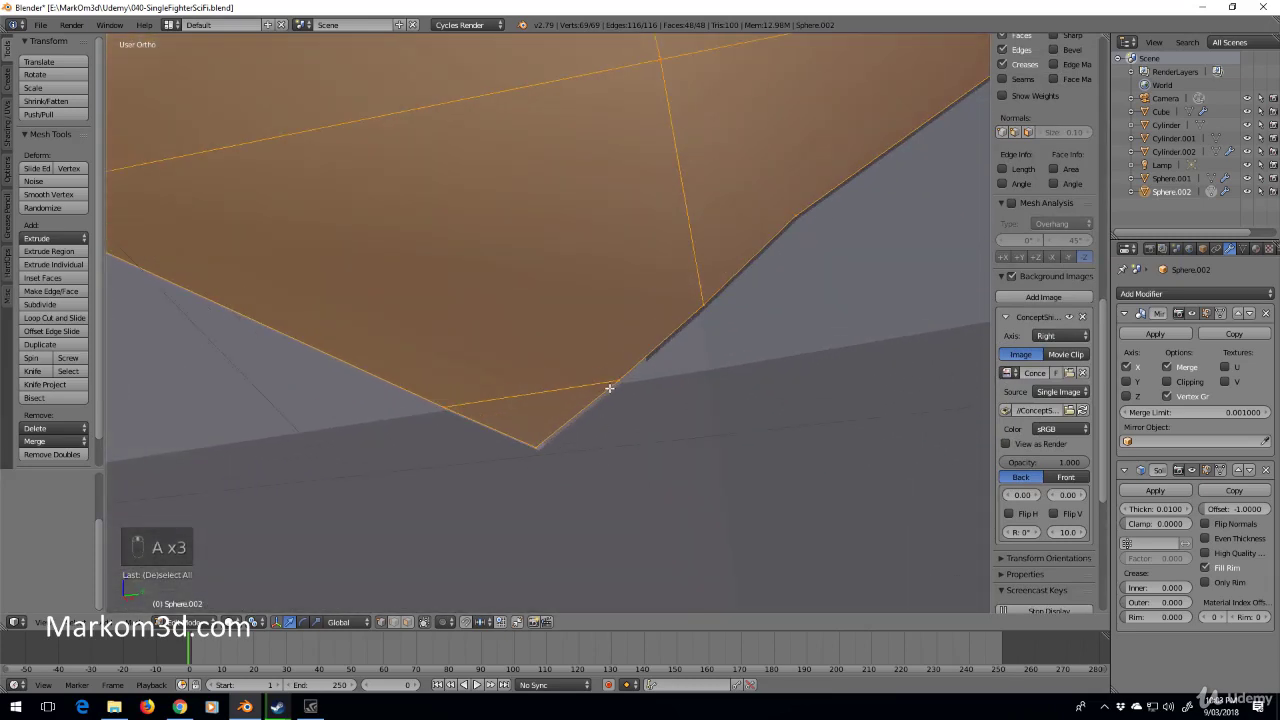
pyautogui.press('a')
pyautogui.rightClick(533, 453)
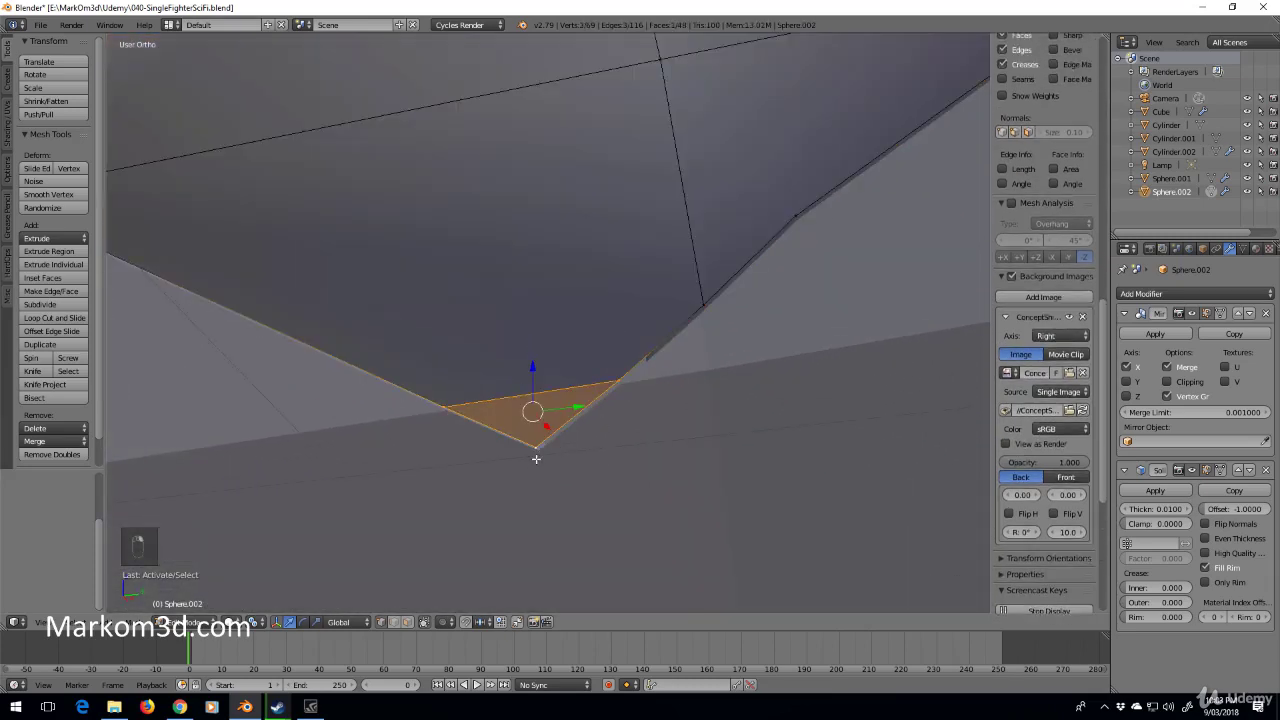
pyautogui.hotkey('alt', 'm')
pyautogui.click(529, 460)
# Merge the surplus rim vertices behind the pointed corner into the next grid-line vertex using At Last.
pyautogui.scroll(2, 595, 501)
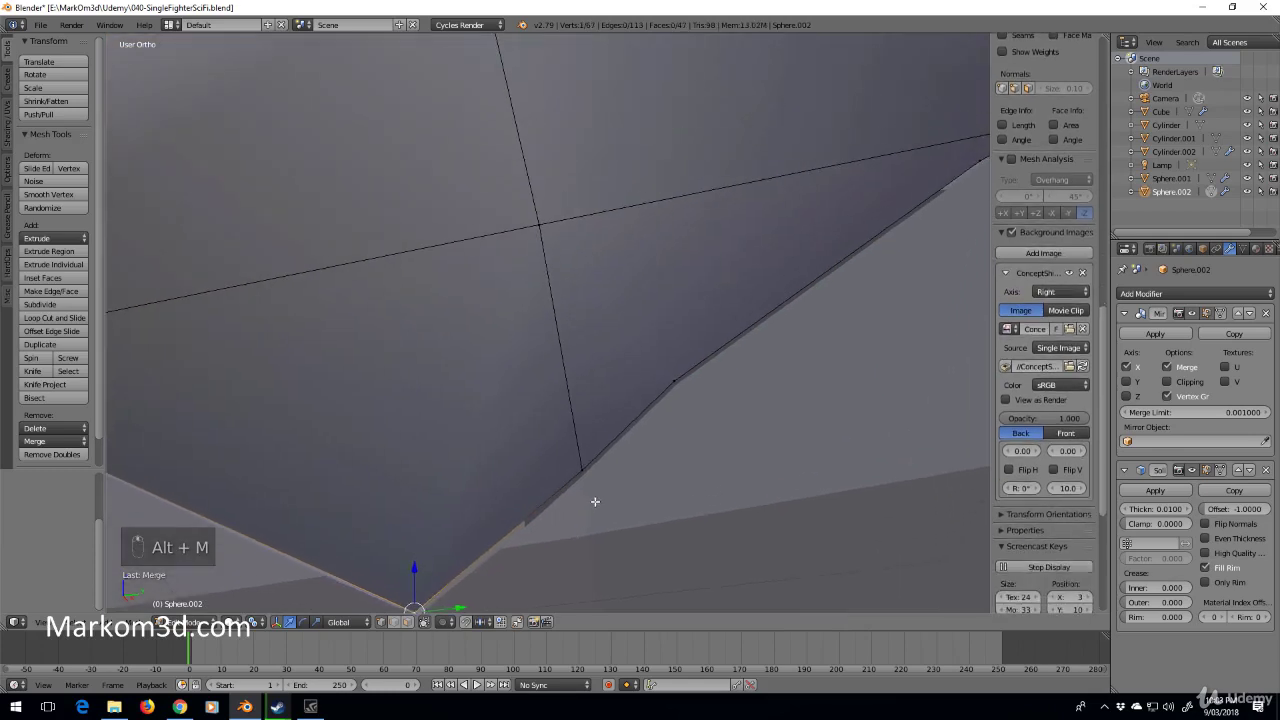
pyautogui.keyDown('shift'); pyautogui.moveTo(644, 420); pyautogui.dragTo(463, 437, button='middle'); pyautogui.keyUp('shift')
pyautogui.rightClick(463, 437)
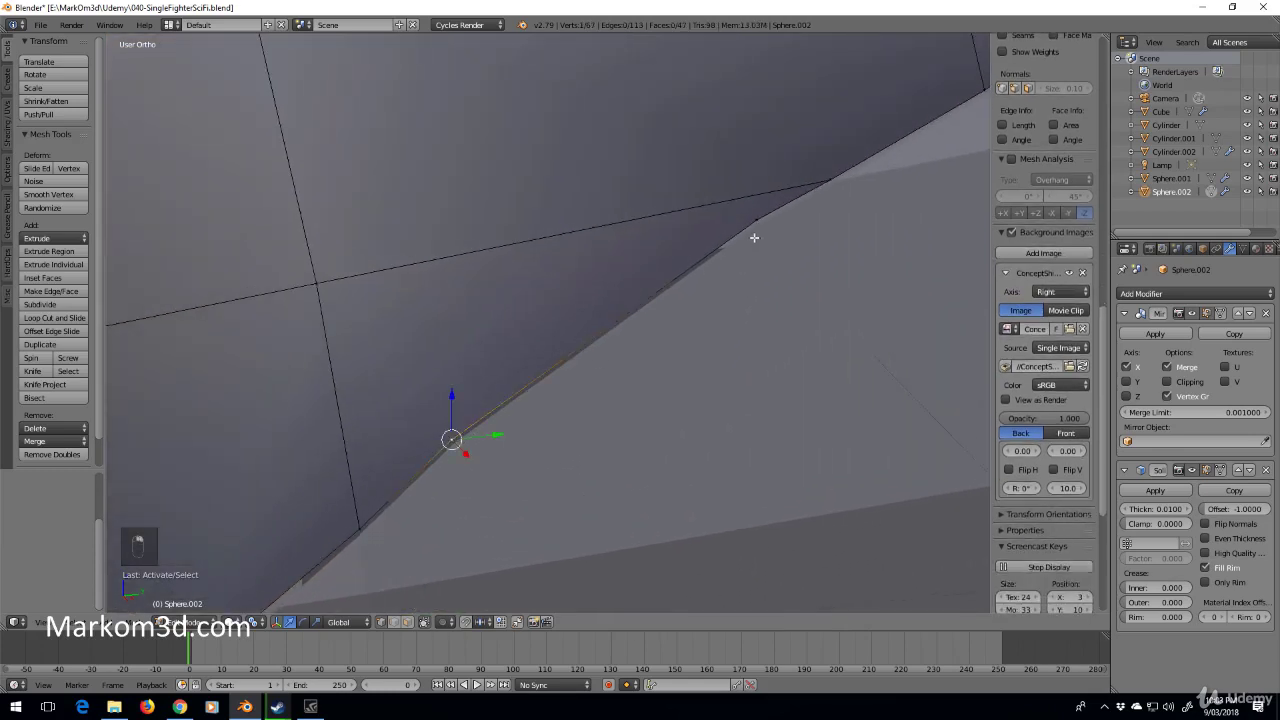
pyautogui.keyDown('shift'); pyautogui.rightClick(756, 221); pyautogui.keyUp('shift')
pyautogui.keyDown('shift'); pyautogui.rightClick(851, 183); pyautogui.keyUp('shift')
pyautogui.hotkey('alt', 'm')
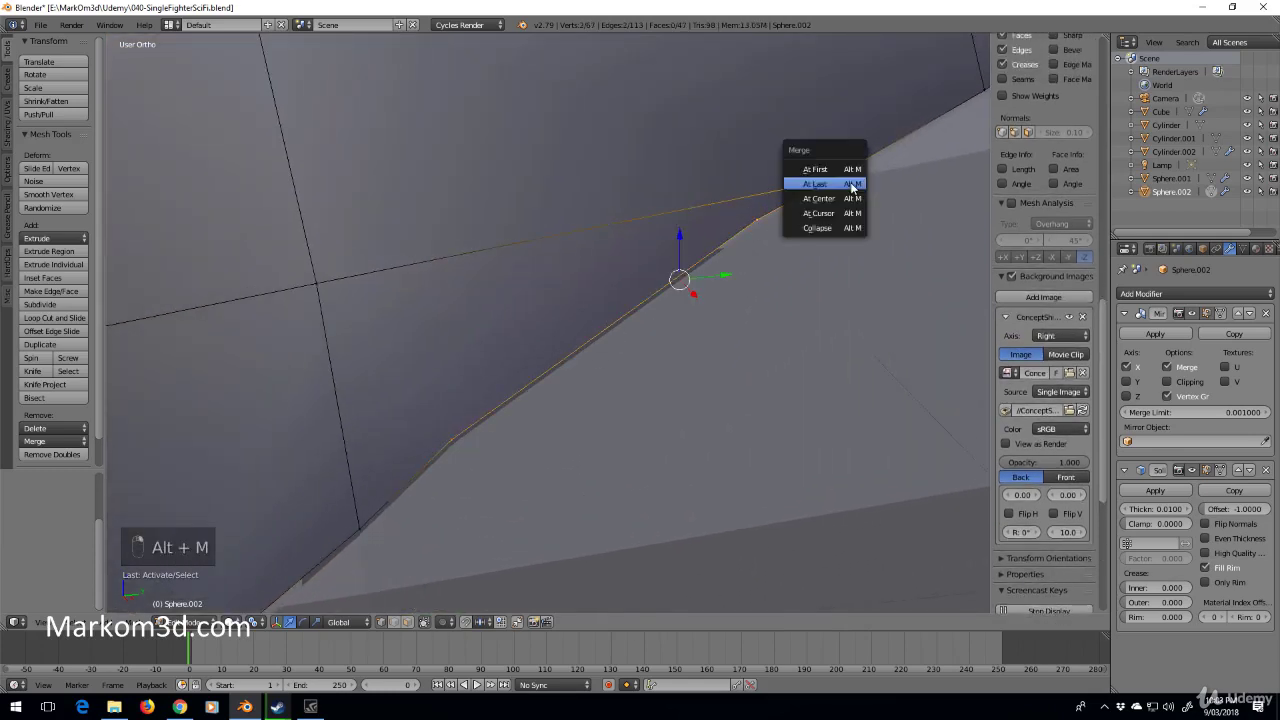
pyautogui.click(851, 179)
# Merge the next surplus vertices along the canopy's lower side edge into the following grid-line vertex using At Last.
pyautogui.keyDown('shift'); pyautogui.moveTo(813, 200); pyautogui.dragTo(449, 423, button='middle'); pyautogui.keyUp('shift')
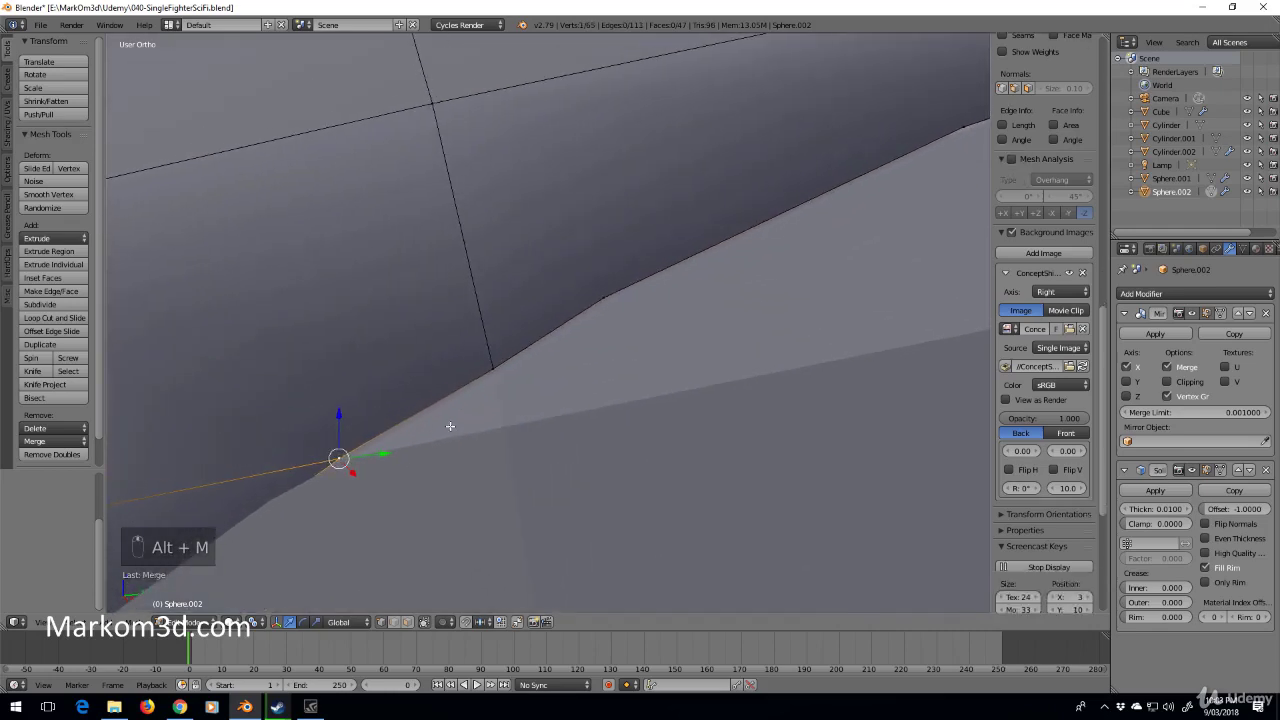
pyautogui.rightClick(494, 366)
pyautogui.keyDown('shift'); pyautogui.moveTo(609, 294); pyautogui.dragTo(293, 499, button='middle'); pyautogui.keyUp('shift')
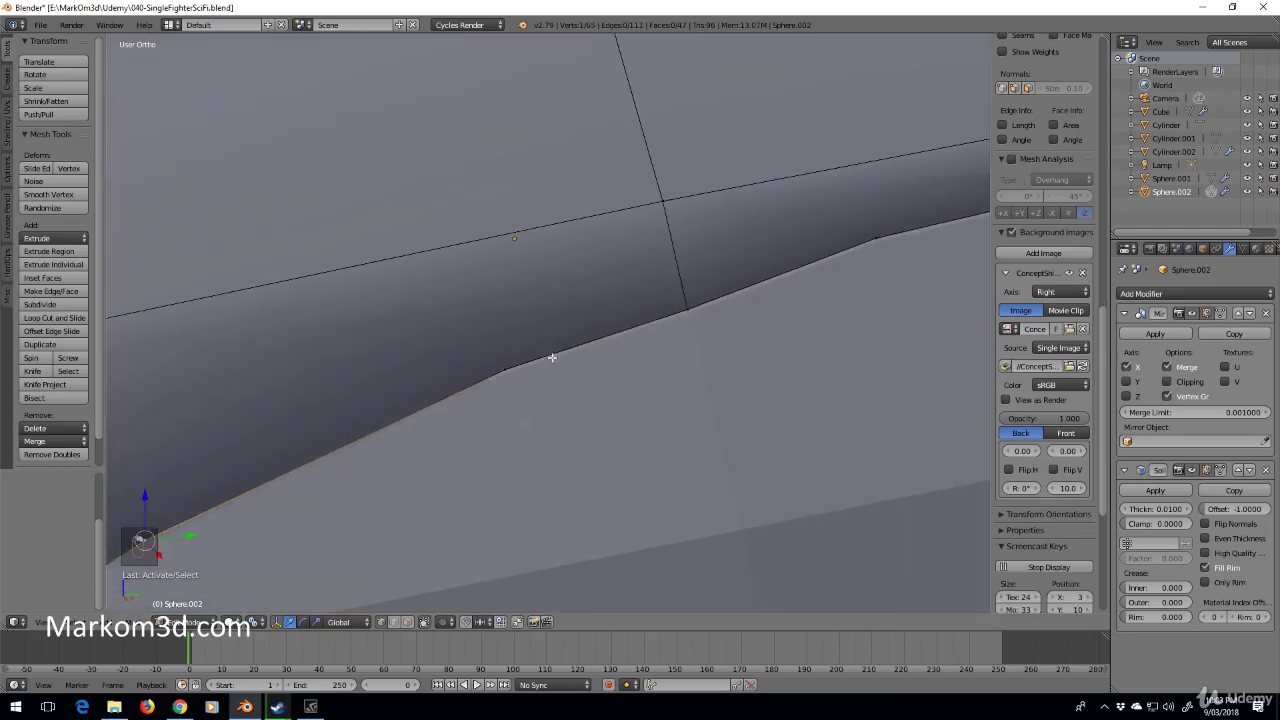
pyautogui.keyDown('shift'); pyautogui.rightClick(545, 360); pyautogui.keyUp('shift')
pyautogui.keyDown('shift'); pyautogui.rightClick(687, 315); pyautogui.keyUp('shift')
pyautogui.hotkey('alt', 'm')
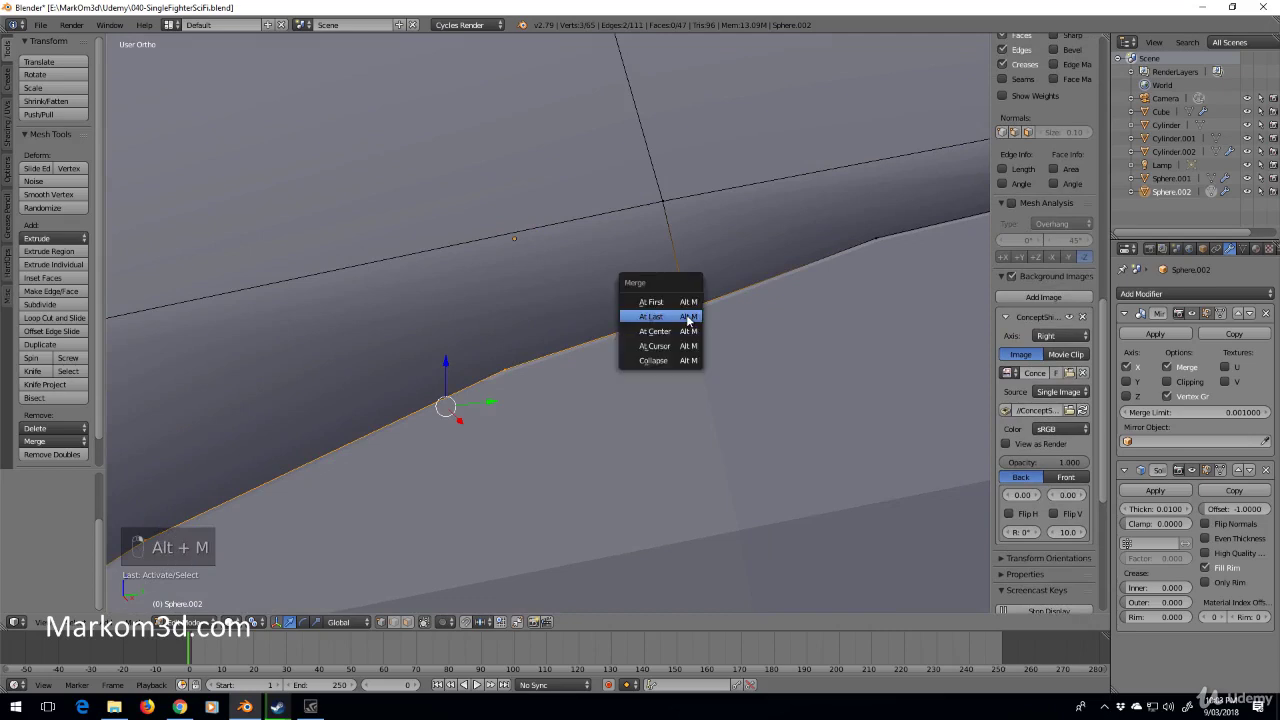
pyautogui.click(687, 316)
# Merge the remaining surplus side-edge vertices into the last grid-line vertex before the canopy's rear lower corner.
pyautogui.keyDown('shift'); pyautogui.moveTo(768, 328); pyautogui.dragTo(297, 514, button='middle'); pyautogui.keyUp('shift')
pyautogui.rightClick(399, 436)
pyautogui.keyDown('shift'); pyautogui.rightClick(880, 330); pyautogui.keyUp('shift')
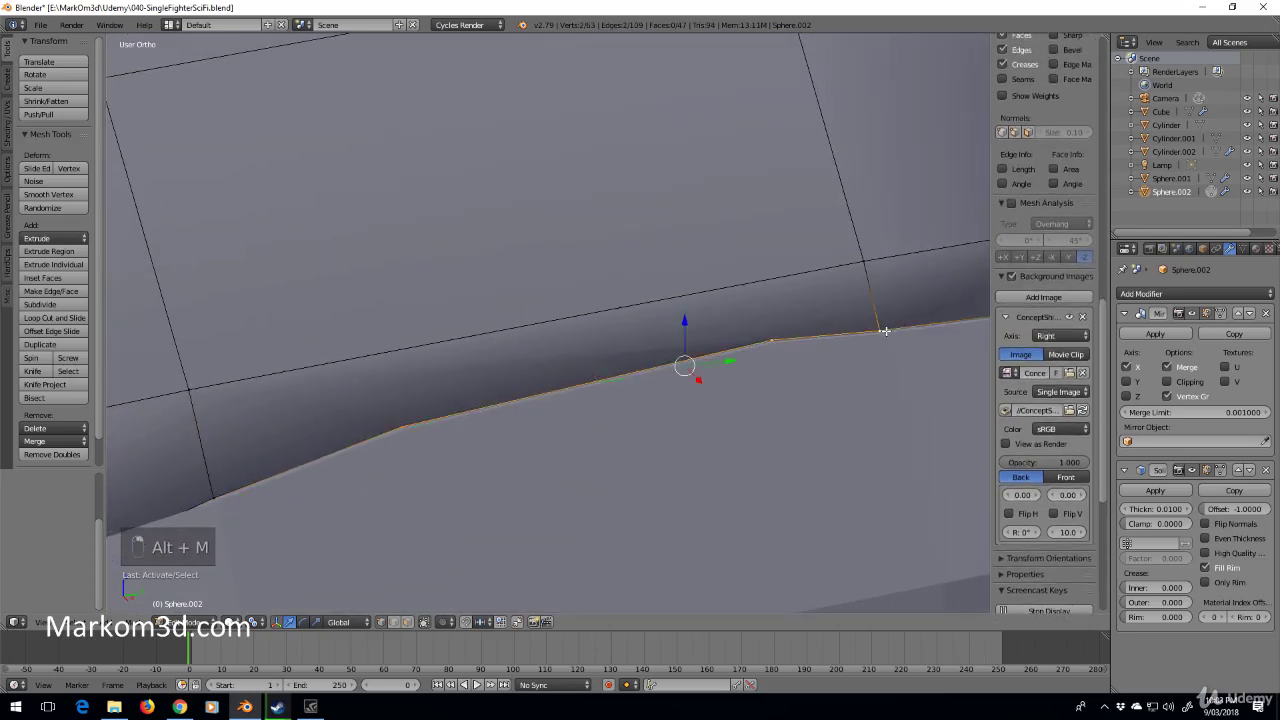
pyautogui.hotkey('alt', 'm')
pyautogui.click(882, 332)
pyautogui.keyDown('shift'); pyautogui.moveTo(880, 331); pyautogui.dragTo(570, 397, button='middle'); pyautogui.keyUp('shift')
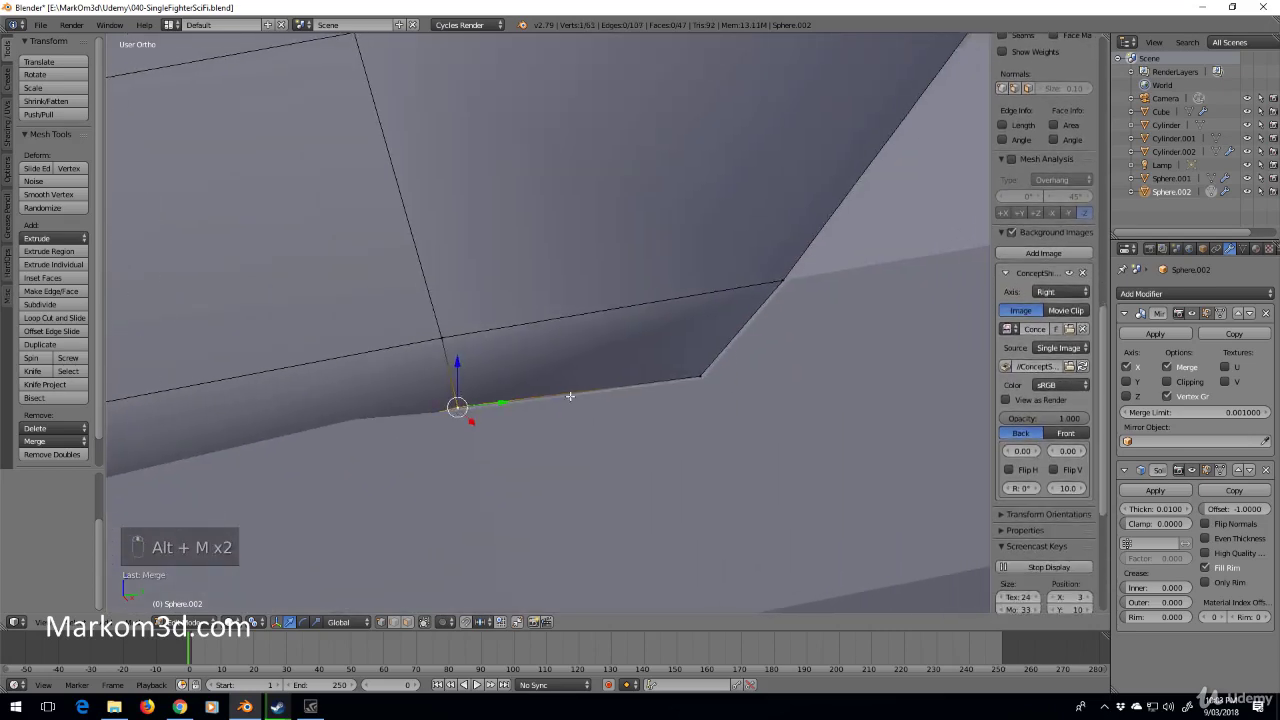
# Merge the vertices of the small triangular face at the canopy's rear lower side corner.
pyautogui.keyDown('shift'); pyautogui.moveTo(844, 182); pyautogui.dragTo(411, 637, button='middle'); pyautogui.keyUp('shift')
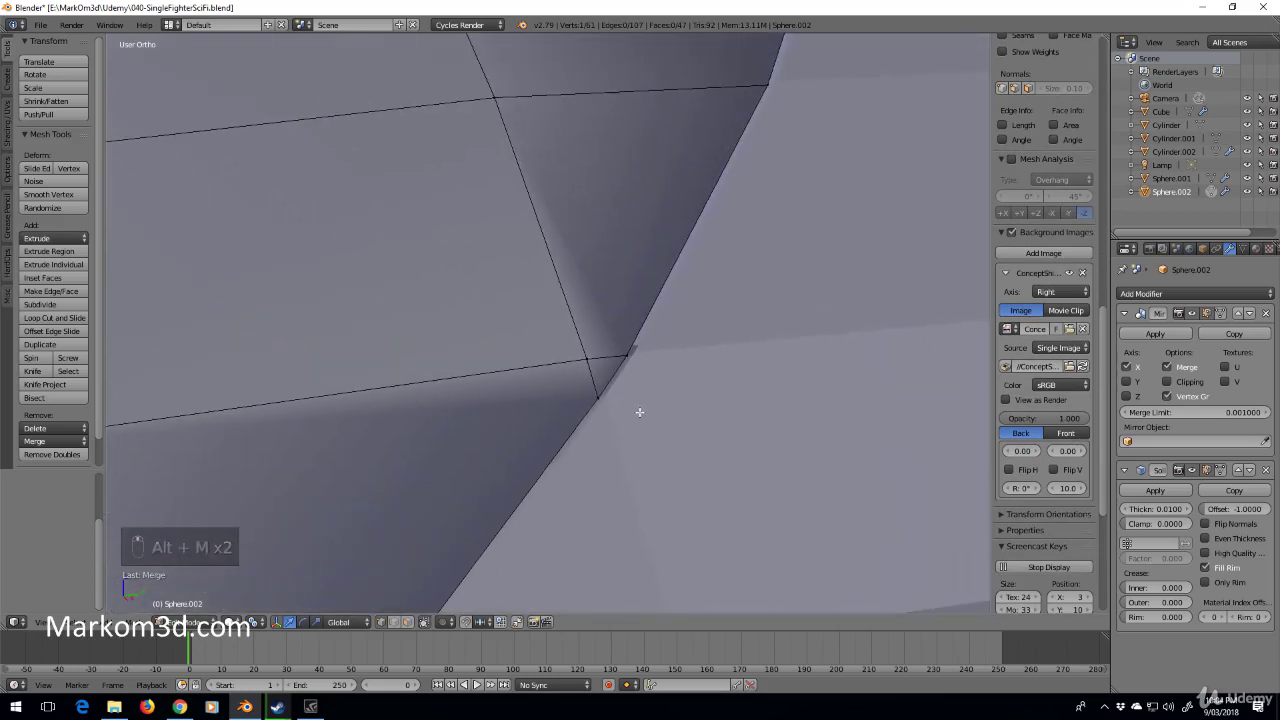
pyautogui.rightClick(595, 395)
pyautogui.keyDown('shift'); pyautogui.rightClick(618, 366); pyautogui.keyUp('shift')
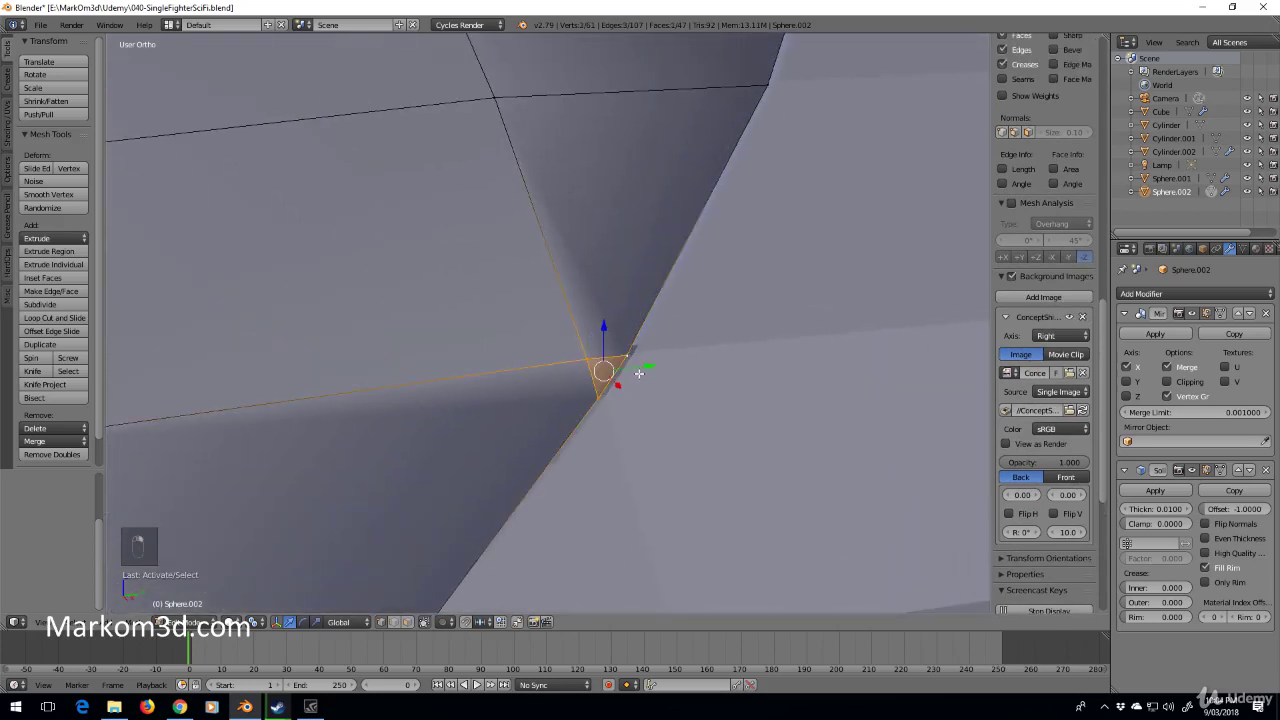
pyautogui.hotkey('alt', 'm')
pyautogui.click(640, 374)
pyautogui.moveTo(740, 194); pyautogui.dragTo(620, 449, button='middle')
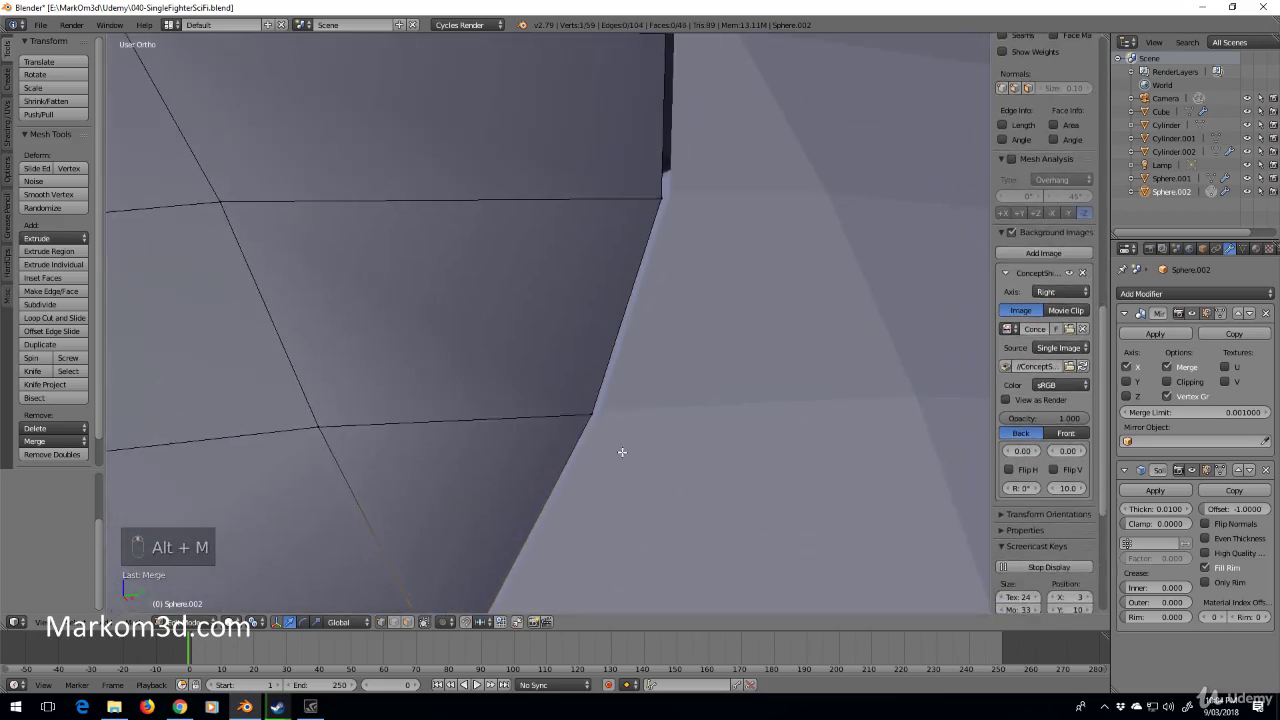
# Examine the canopy's cleaned-up rim from several angles in wireframe and solid display with nothing selected.
pyautogui.keyDown('shift'); pyautogui.rightClick(652, 192); pyautogui.keyUp('shift')
pyautogui.moveTo(670, 75); pyautogui.dragTo(645, 228, button='middle')
pyautogui.scroll(-4, 654, 215)
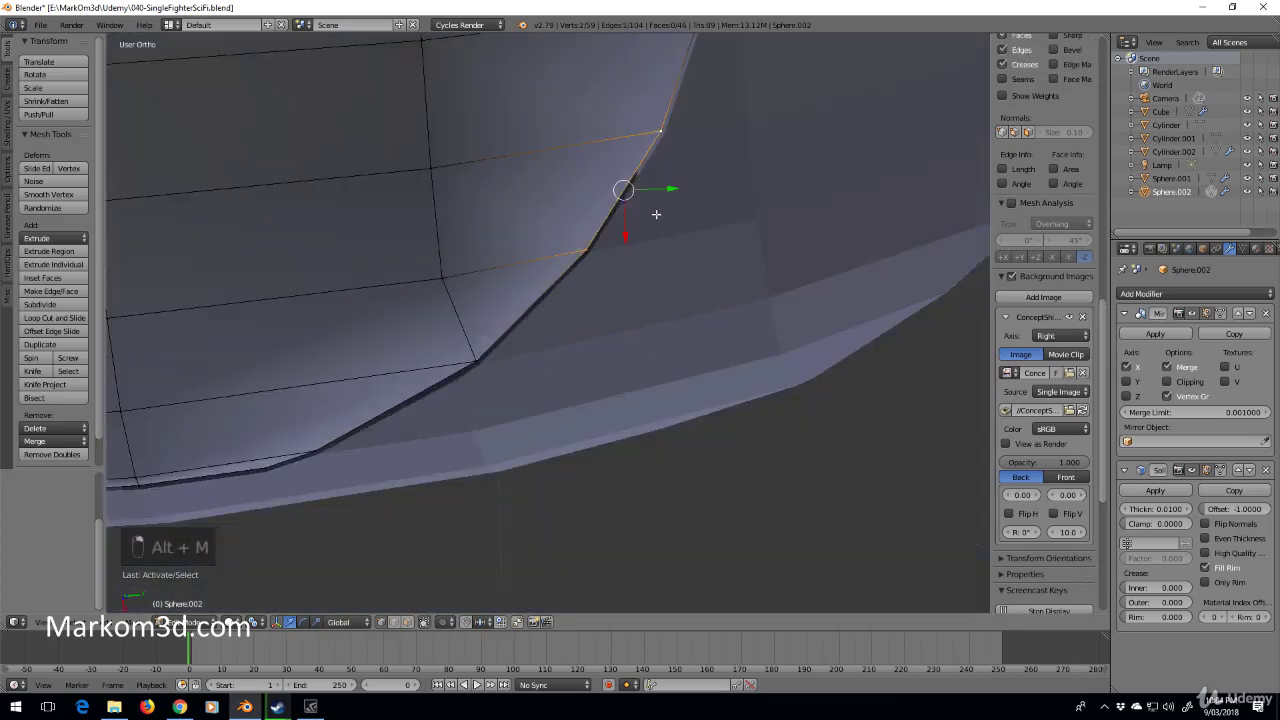
pyautogui.keyDown('shift'); pyautogui.moveTo(706, 137); pyautogui.dragTo(550, 358, button='middle'); pyautogui.keyUp('shift')
pyautogui.press('a')
pyautogui.press('a')
pyautogui.press('a')
pyautogui.moveTo(514, 443); pyautogui.dragTo(471, 346, button='middle')
pyautogui.press('z')
pyautogui.press('z')
pyautogui.press('z')
pyautogui.press('z')
pyautogui.press('z')
pyautogui.press('z')
pyautogui.moveTo(394, 374); pyautogui.dragTo(441, 420, button='middle')
# Leave mesh editing, shade the canopy smooth and enable Auto Smooth at 30° for its normals.
pyautogui.press('Tab')
pyautogui.keyDown('shift'); pyautogui.moveTo(386, 478); pyautogui.dragTo(807, 187, button='middle'); pyautogui.keyUp('shift')
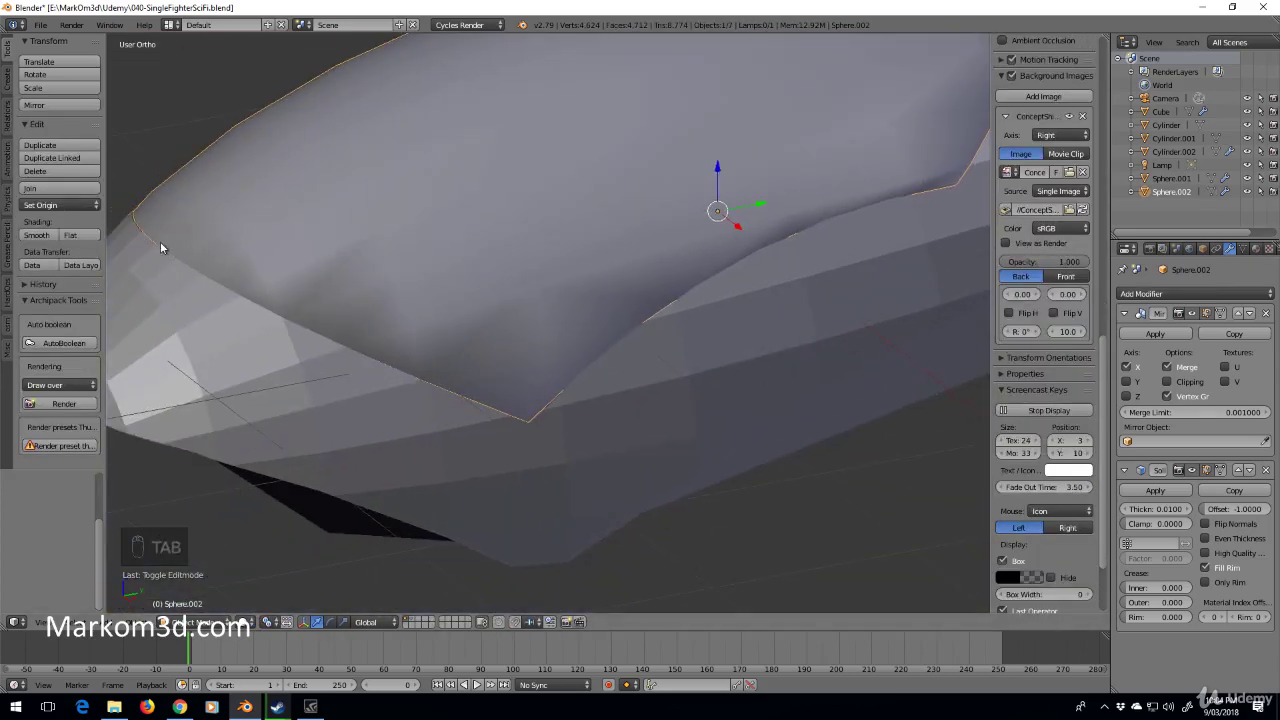
pyautogui.click(84, 237)
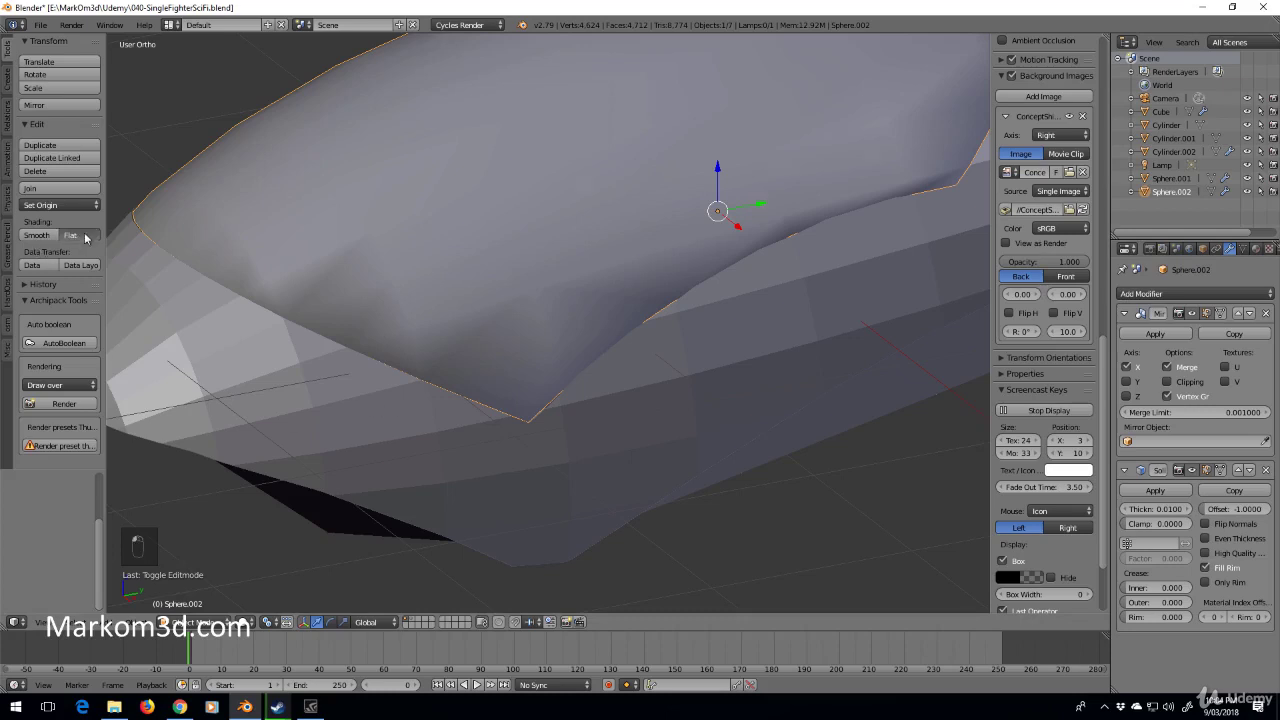
pyautogui.click(46, 237)
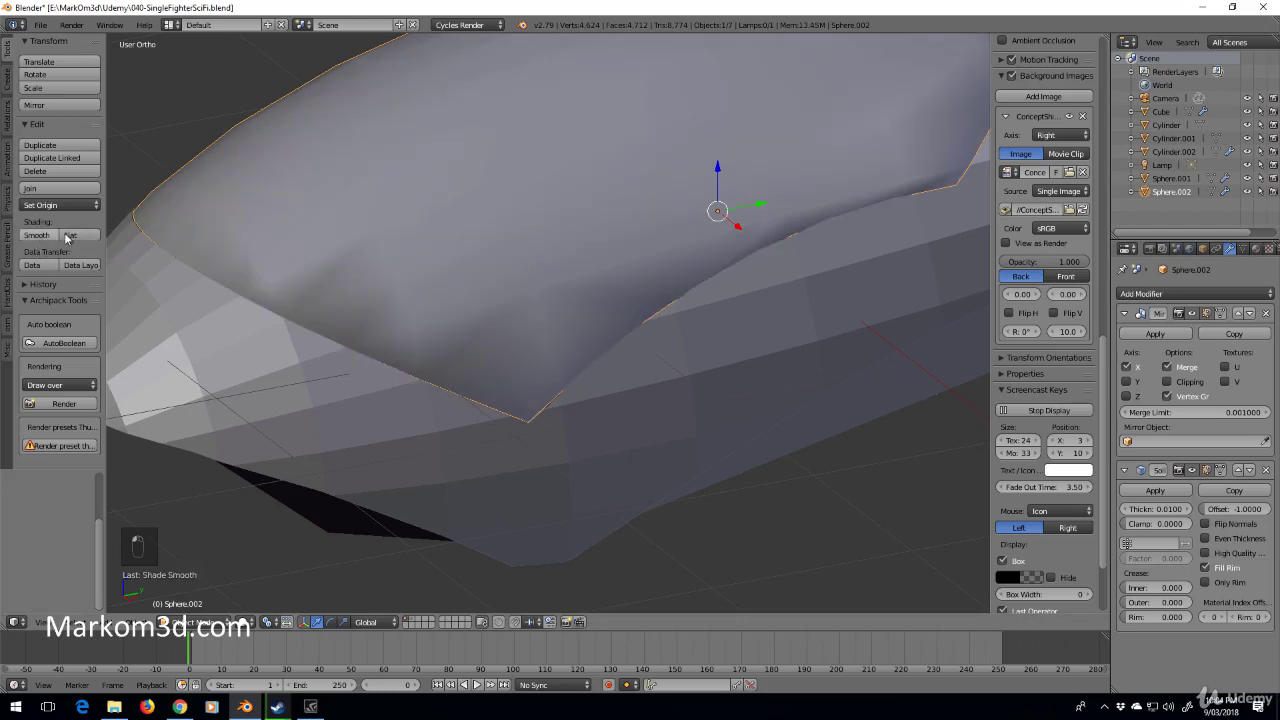
pyautogui.click(1243, 250)
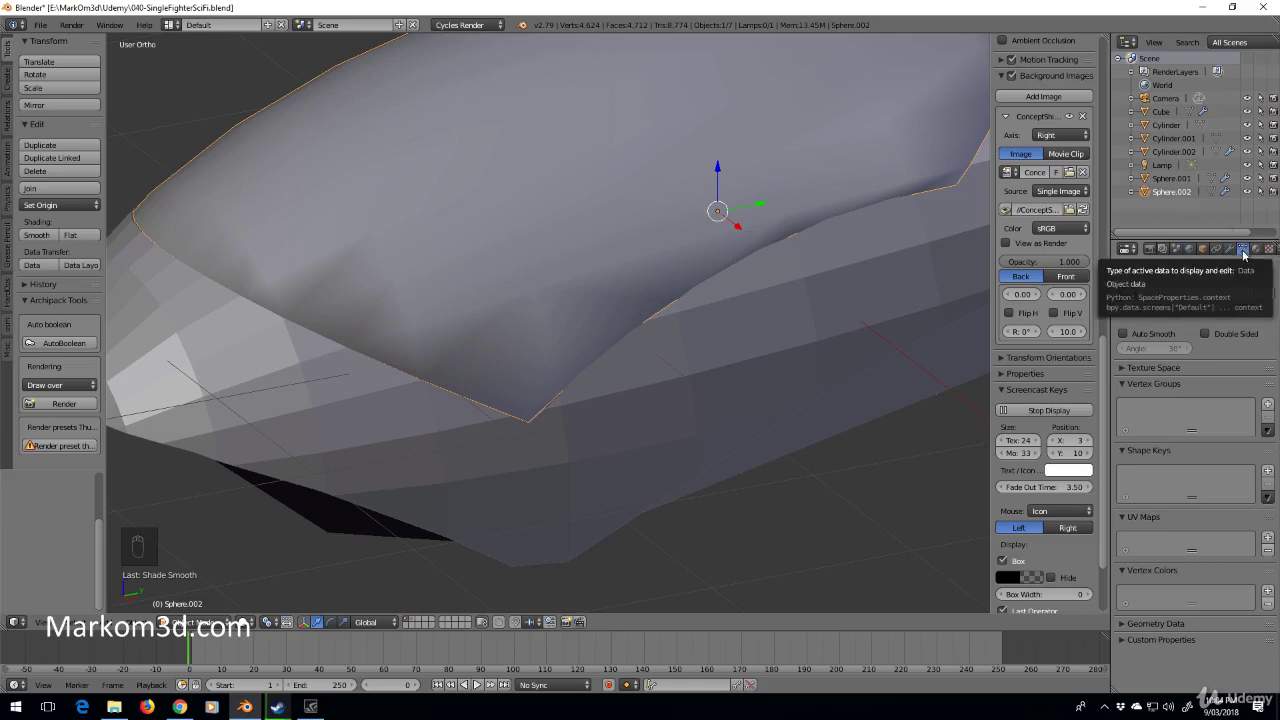
pyautogui.click(1123, 334)
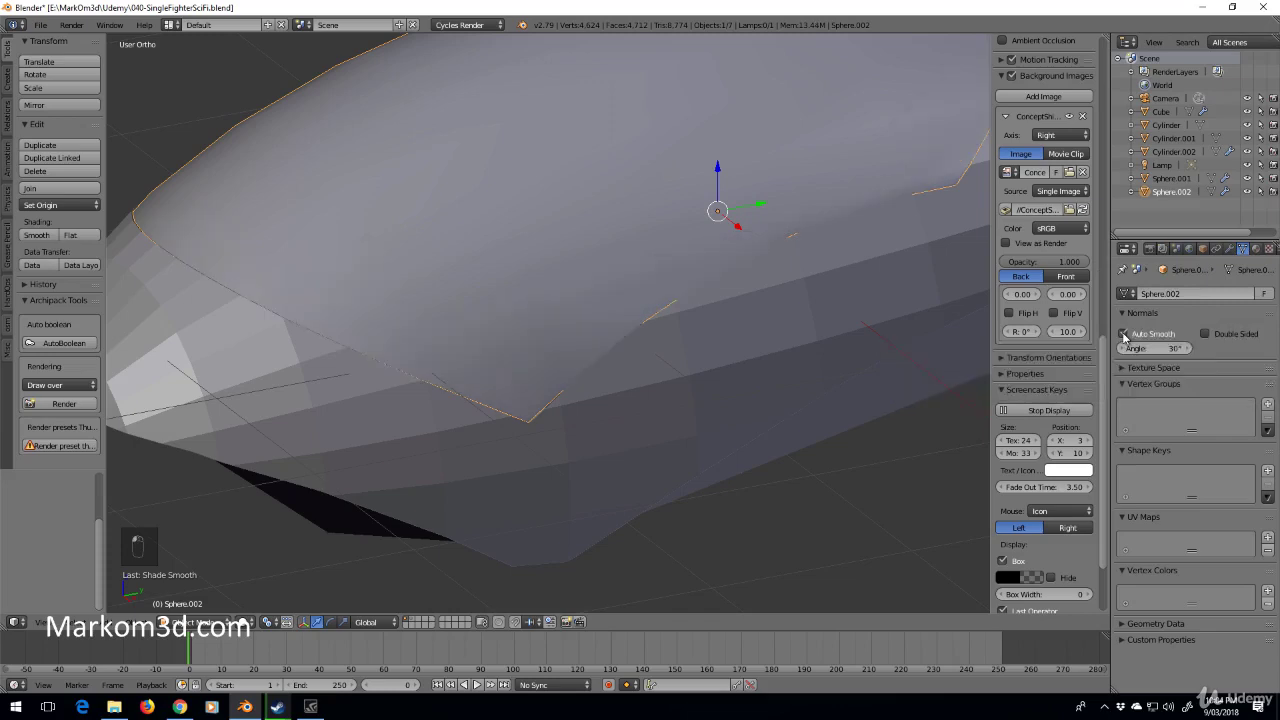
# Inspect the canopy's smoothed shading and its fit against the hull from the front and side.
pyautogui.press('z')
pyautogui.press('z')
pyautogui.press('z')
pyautogui.press('Tab')
pyautogui.press('Tab')
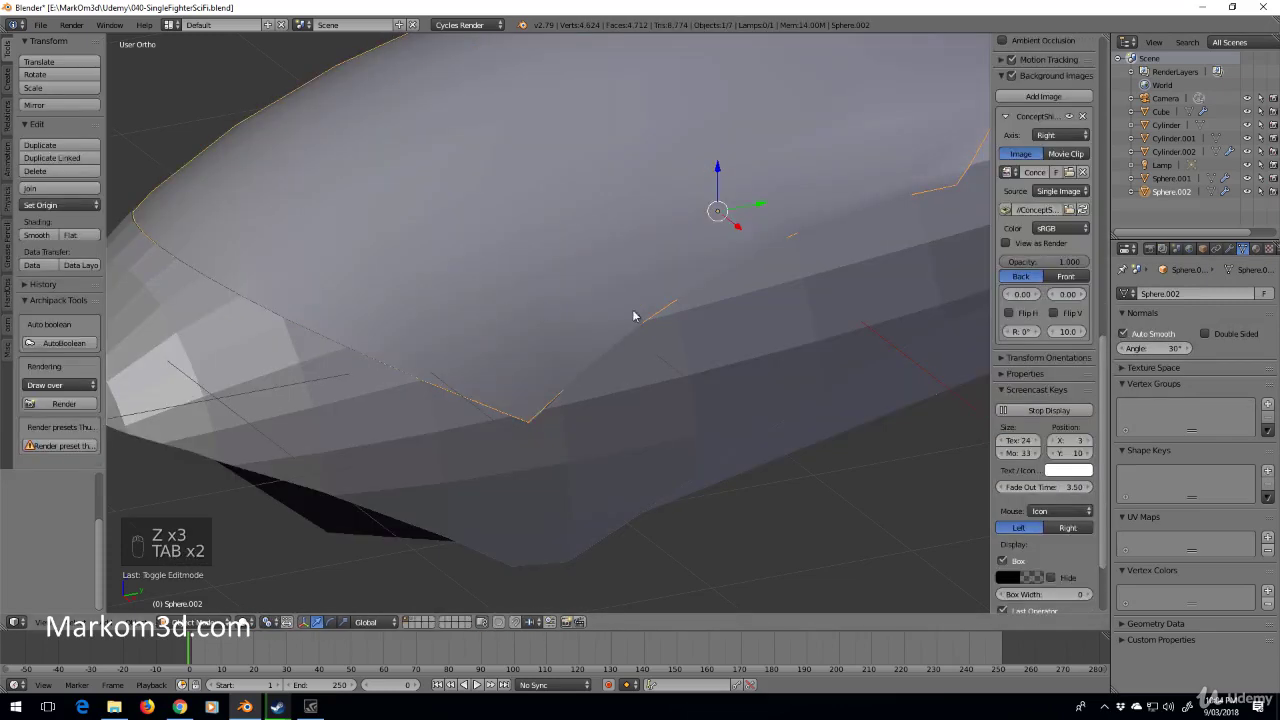
pyautogui.moveTo(633, 316); pyautogui.dragTo(536, 325, button='middle')
pyautogui.moveTo(627, 171); pyautogui.dragTo(409, 500, button='middle')
pyautogui.moveTo(740, 343); pyautogui.dragTo(927, 163, button='middle')
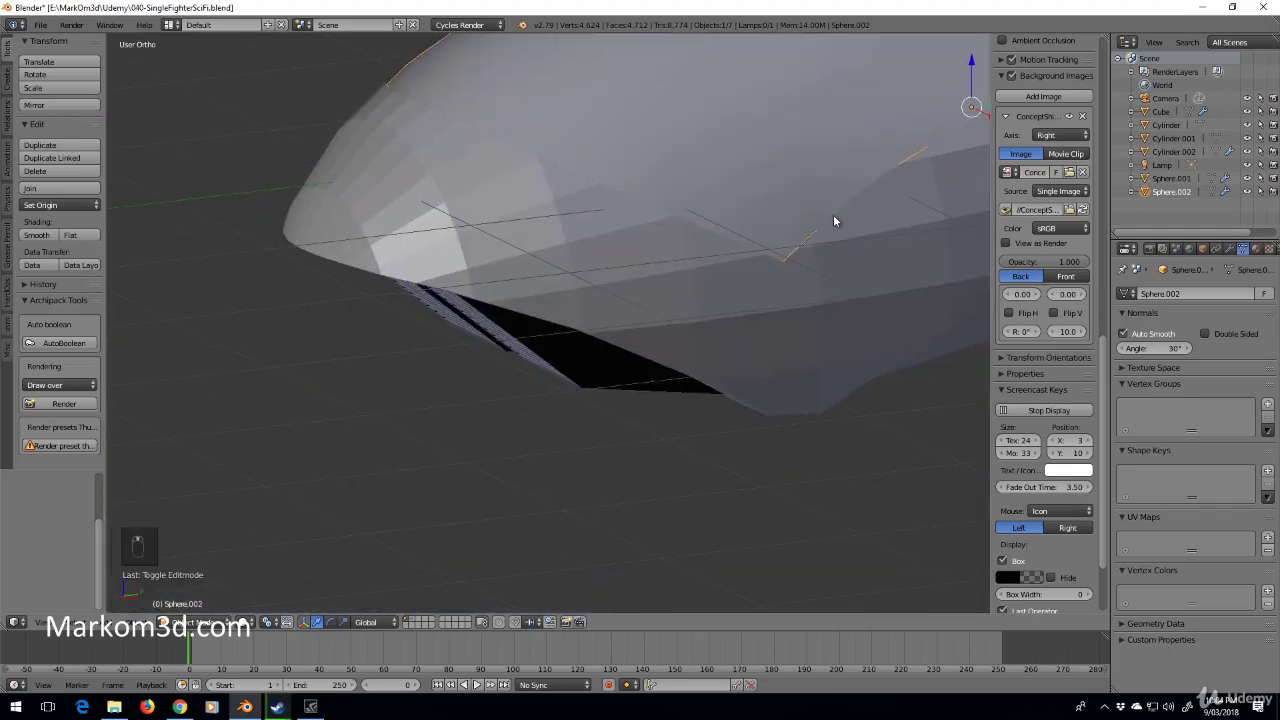
# Delete the faces of the hull body's negative-X half, Sphere.001, selecting them through the mesh in top view.
pyautogui.keyDown('shift'); pyautogui.moveTo(833, 220); pyautogui.dragTo(622, 308, button='middle'); pyautogui.keyUp('shift')
pyautogui.rightClick(485, 383)
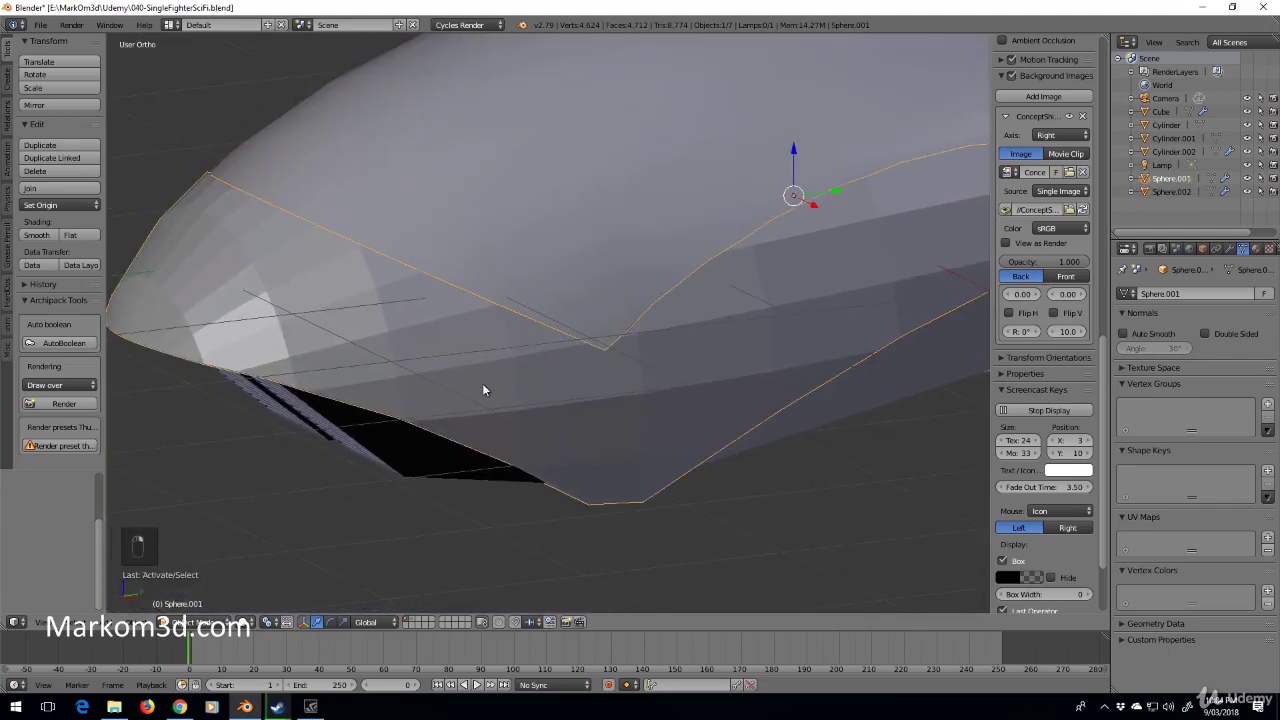
pyautogui.press('Tab')
pyautogui.keyDown('shift'); pyautogui.moveTo(486, 381); pyautogui.dragTo(641, 402, button='middle'); pyautogui.keyUp('shift')
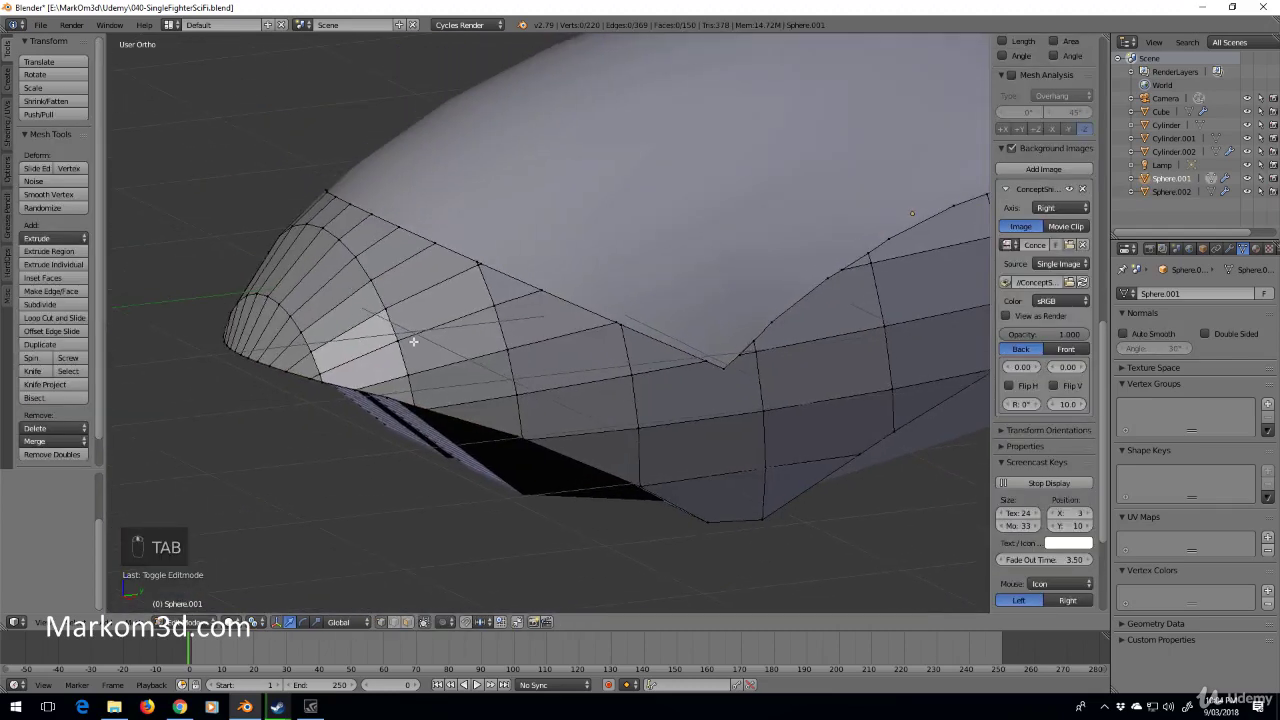
pyautogui.press('KP_7')
pyautogui.scroll(-8, 457, 334)
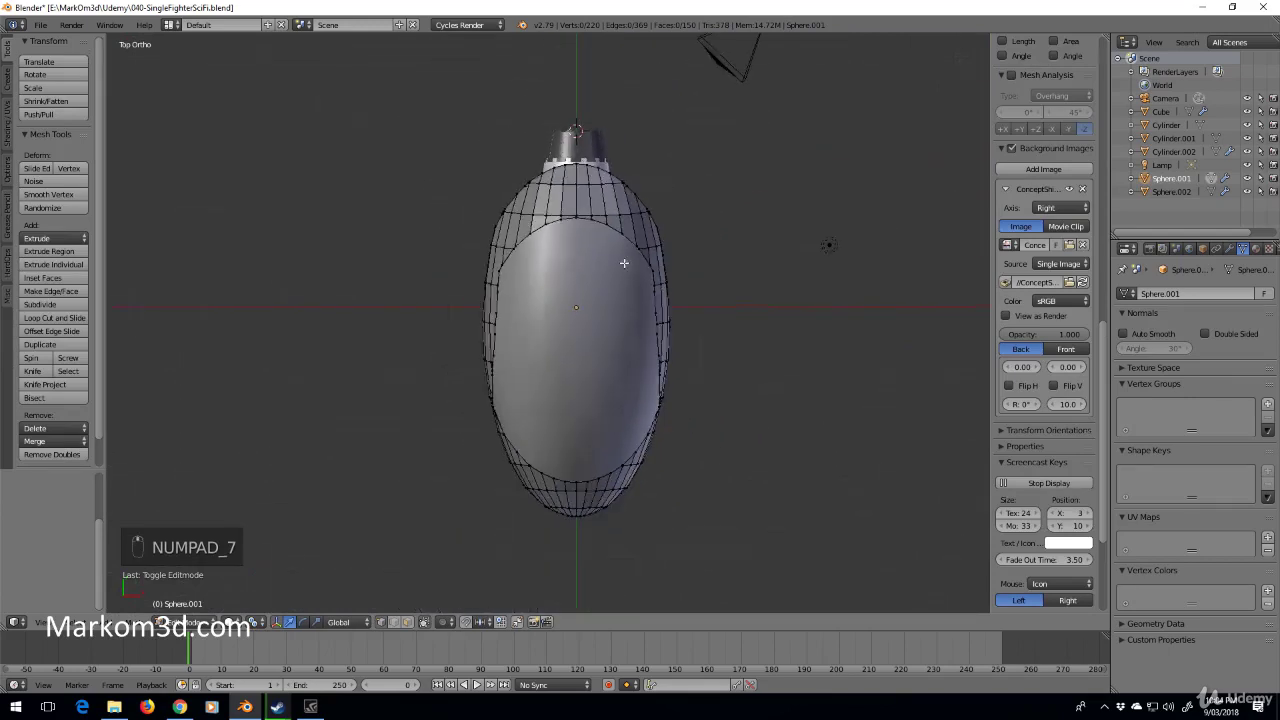
pyautogui.press('z')
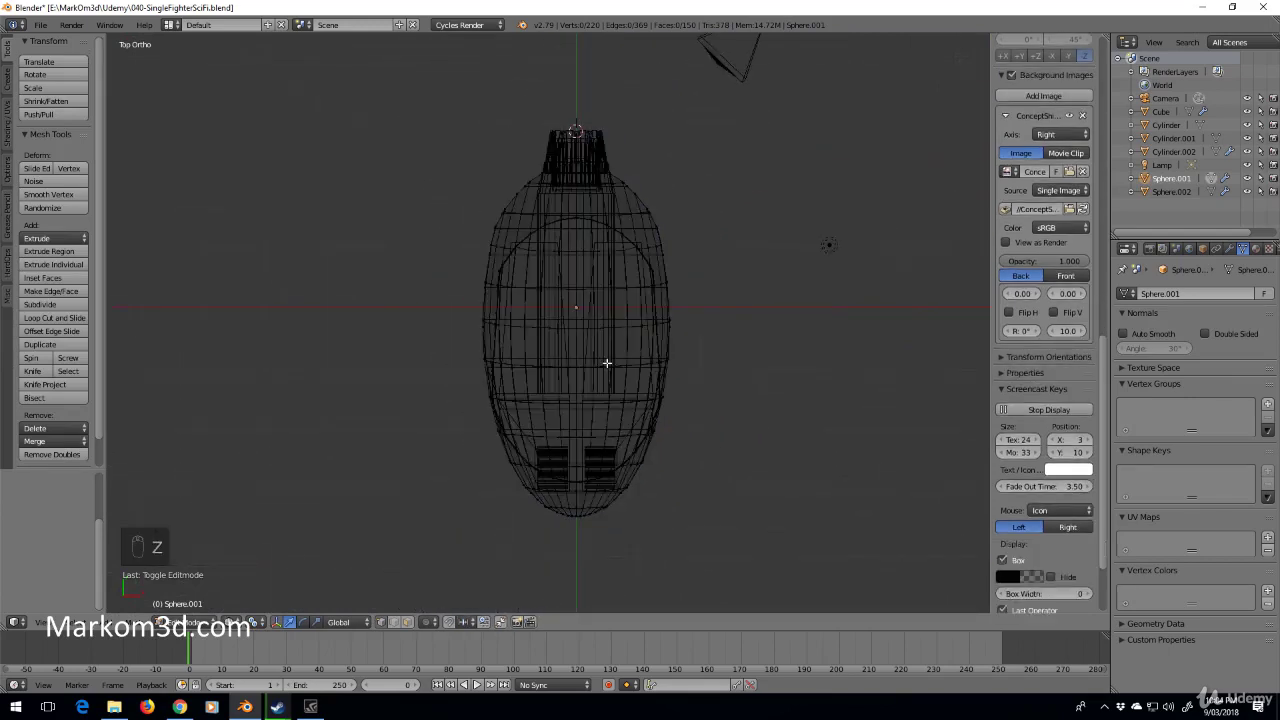
pyautogui.press('b')
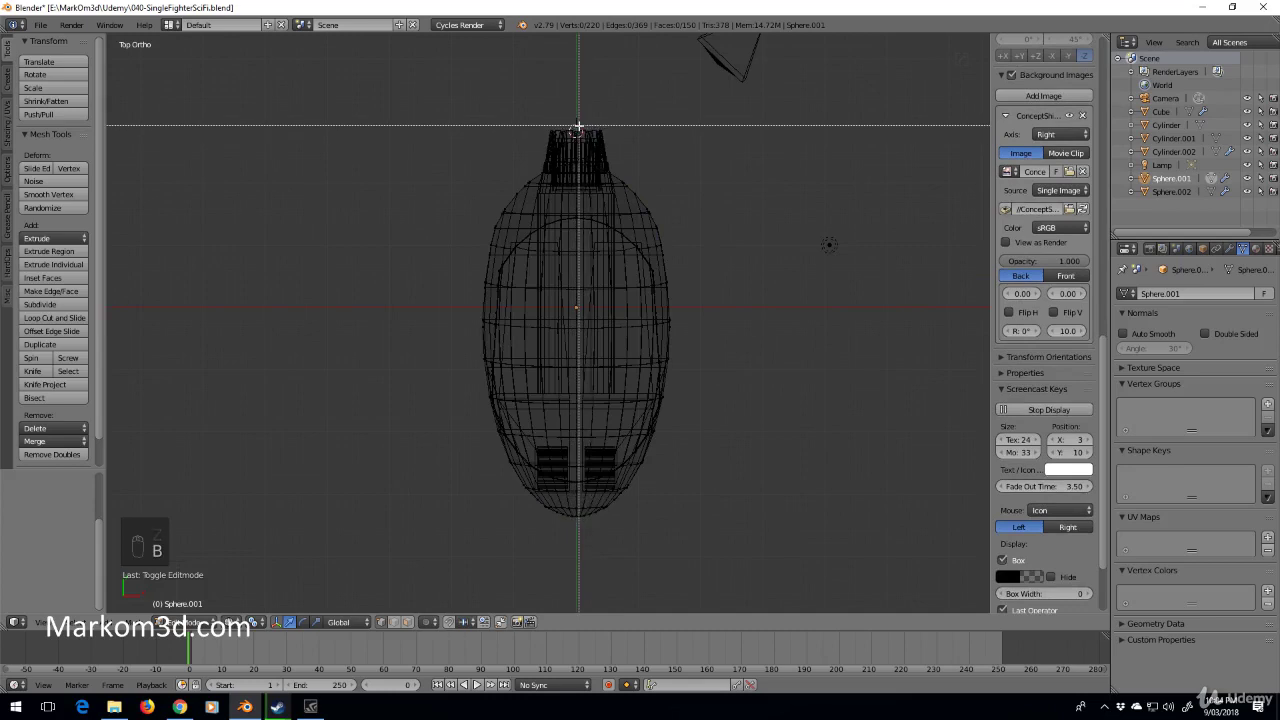
pyautogui.moveTo(578, 127); pyautogui.dragTo(294, 549)
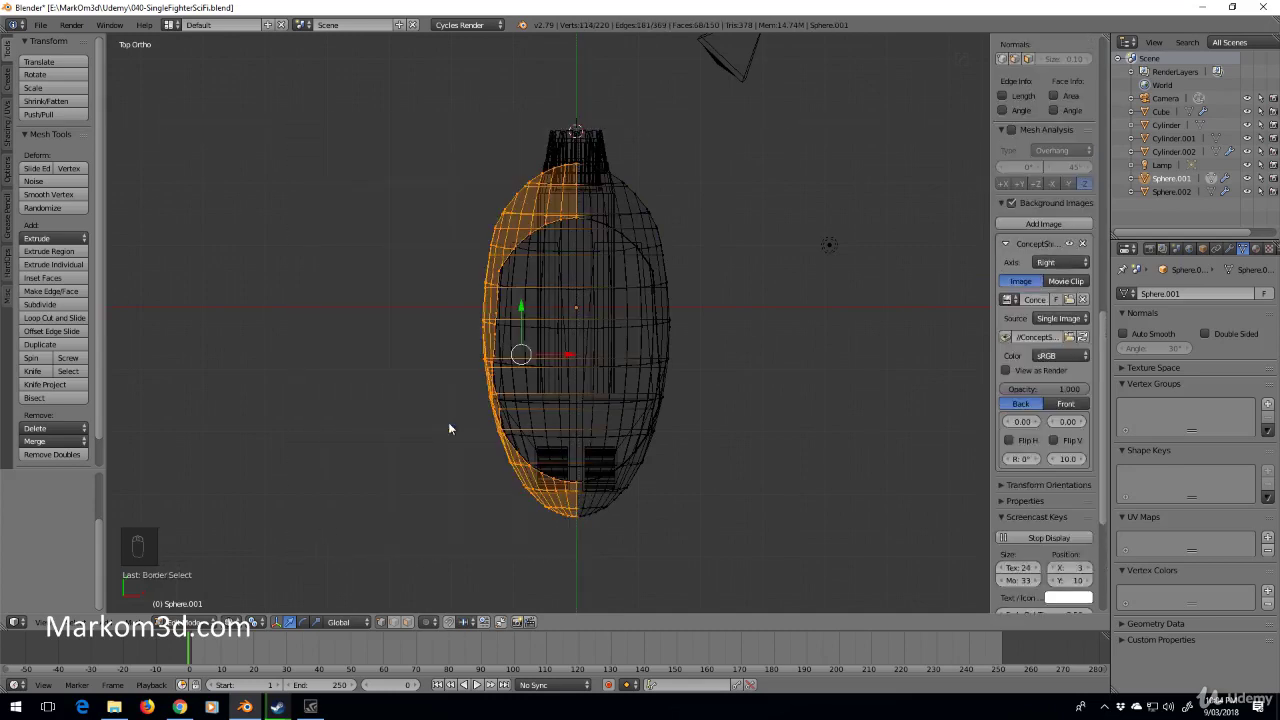
pyautogui.press('Delete')
pyautogui.click(449, 428)
# Add an X-axis Mirror modifier to the hull body, place it above the Bevel modifier and return to solid display.
pyautogui.scroll(-4, 1045, 300)
pyautogui.click(1229, 249)
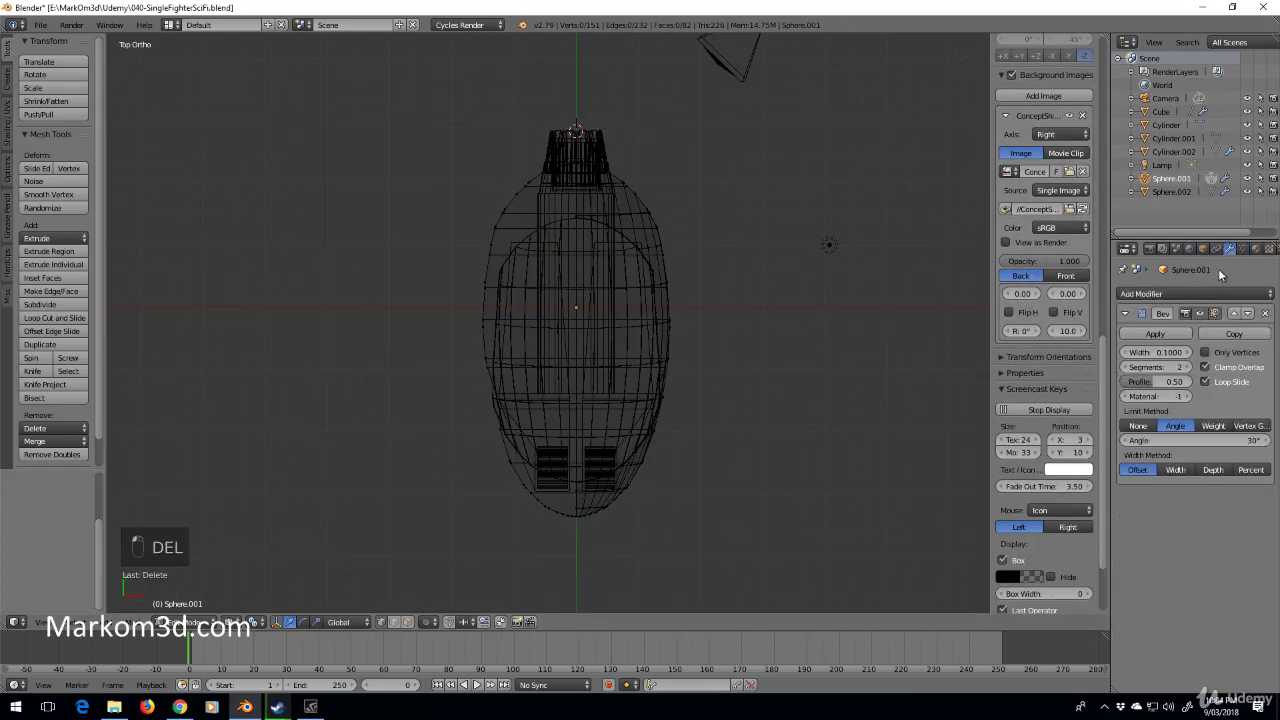
pyautogui.click(1212, 288)
pyautogui.click(1000, 425)
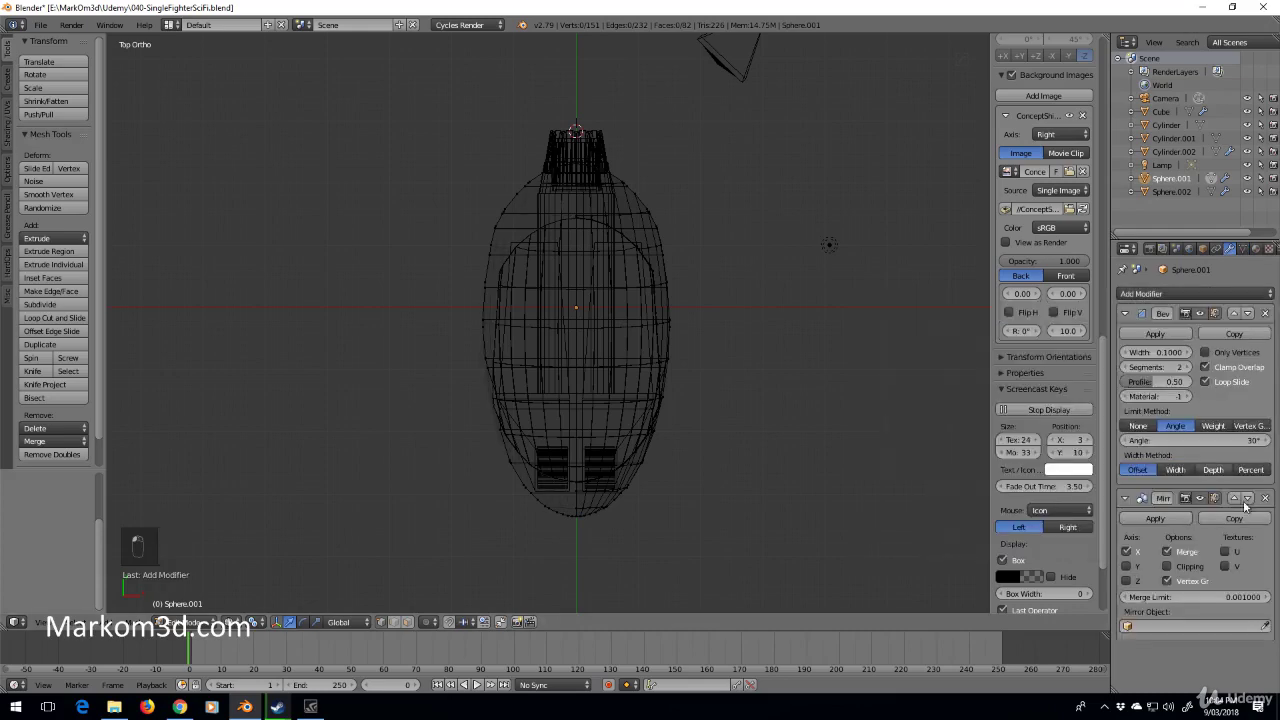
pyautogui.click(1238, 502)
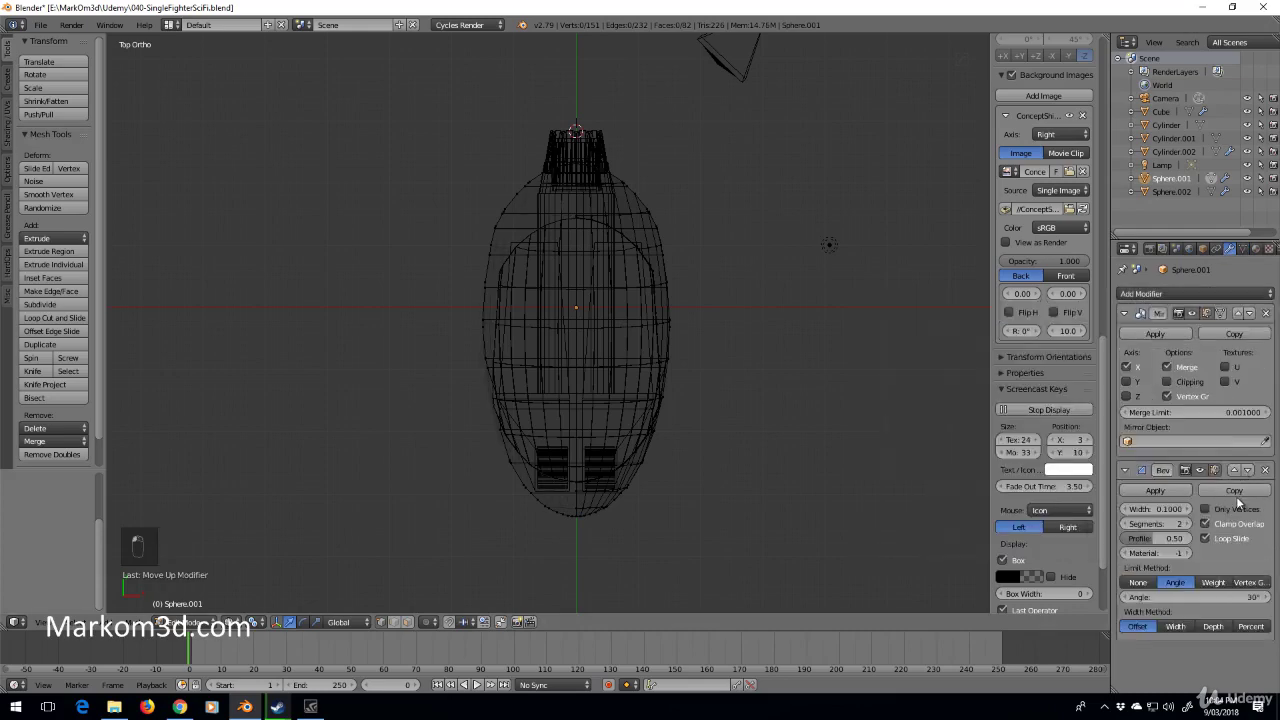
pyautogui.press('z')
# Merge the three vertices of the tiny triangle on the hull opening's front rim.
pyautogui.moveTo(692, 453); pyautogui.dragTo(682, 385, button='middle')
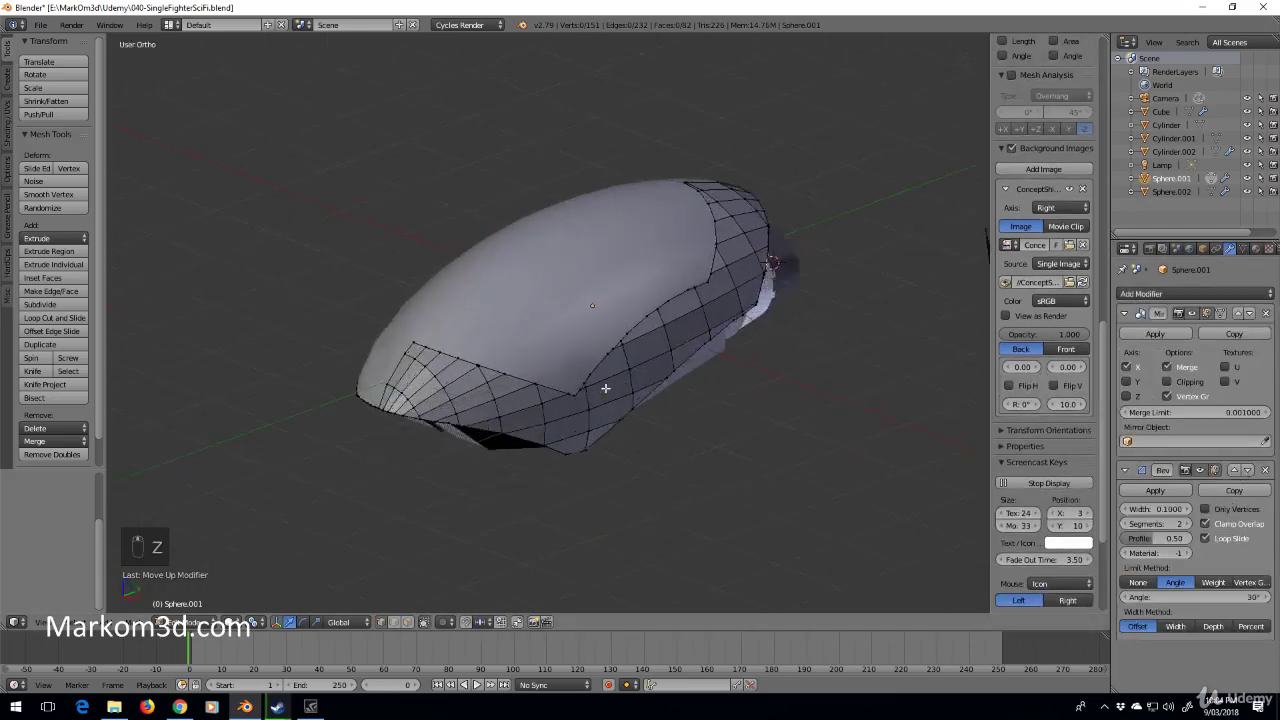
pyautogui.scroll(8, 682, 390)
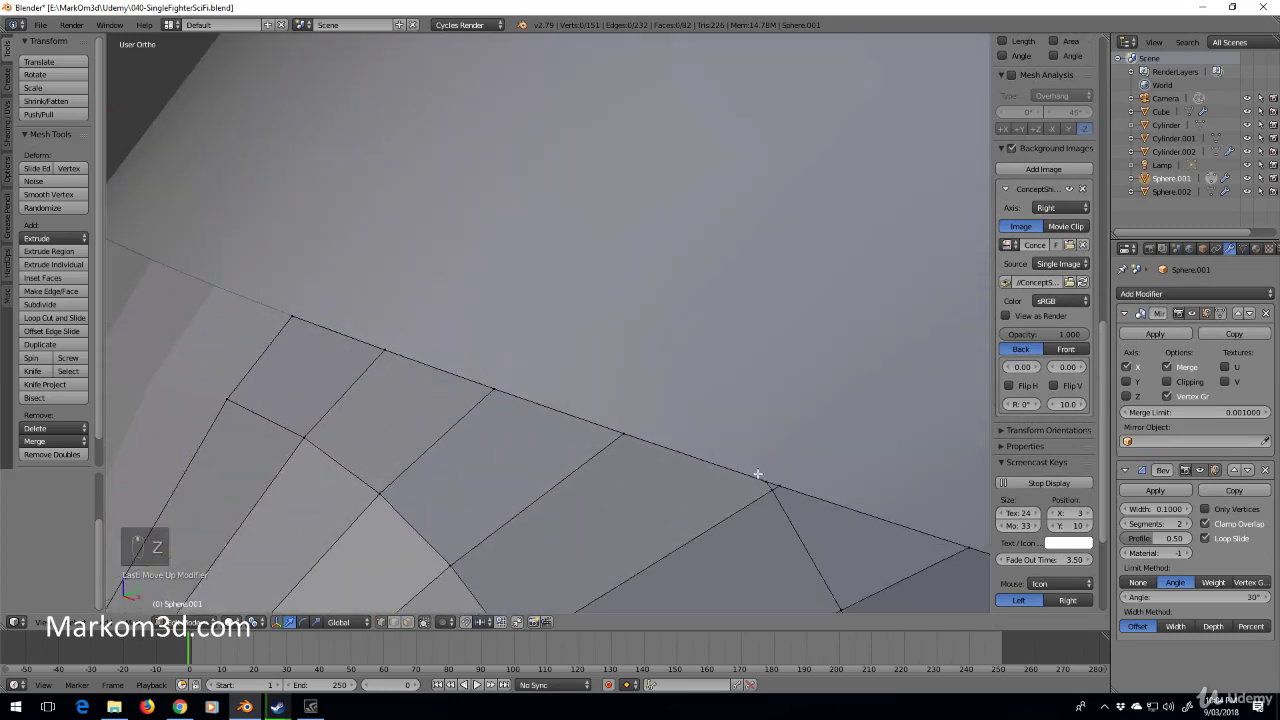
pyautogui.rightClick(772, 486)
pyautogui.keyDown('shift'); pyautogui.rightClick(768, 491); pyautogui.keyUp('shift')
pyautogui.keyDown('shift'); pyautogui.rightClick(782, 487); pyautogui.keyUp('shift')
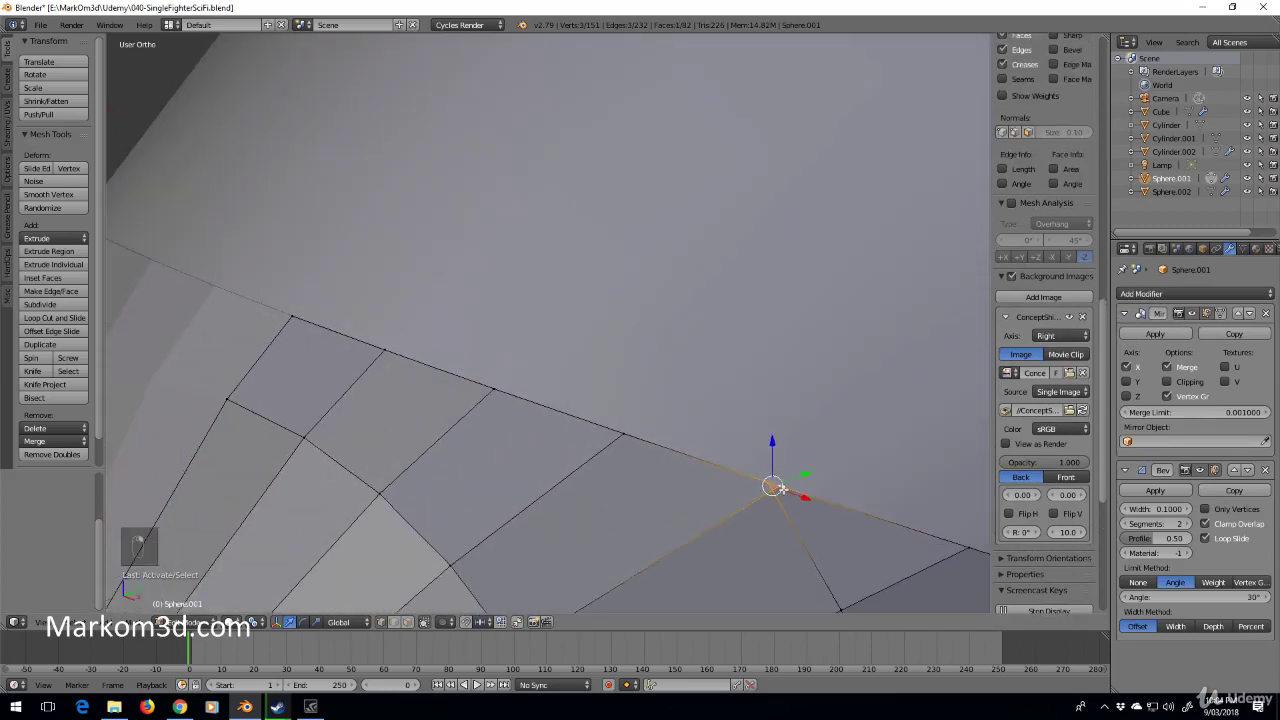
pyautogui.hotkey('alt', 'm')
pyautogui.click(785, 490)
# Merge the two close vertices at the next grid line on the hull's front rim using At Center.
pyautogui.keyDown('shift'); pyautogui.moveTo(829, 523); pyautogui.dragTo(409, 391, button='middle'); pyautogui.keyUp('shift')
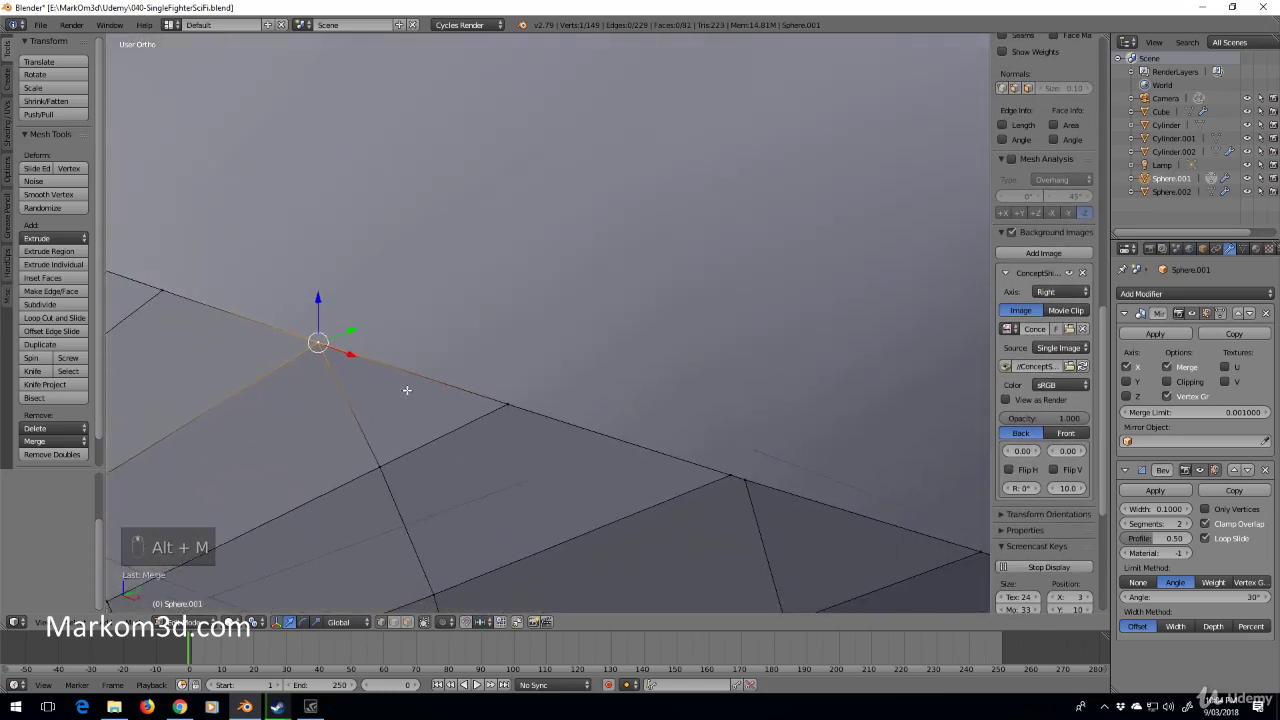
pyautogui.keyDown('shift'); pyautogui.moveTo(714, 468); pyautogui.dragTo(533, 397, button='middle'); pyautogui.keyUp('shift')
pyautogui.keyDown('shift'); pyautogui.rightClick(533, 397); pyautogui.keyUp('shift')
pyautogui.hotkey('alt', 'm')
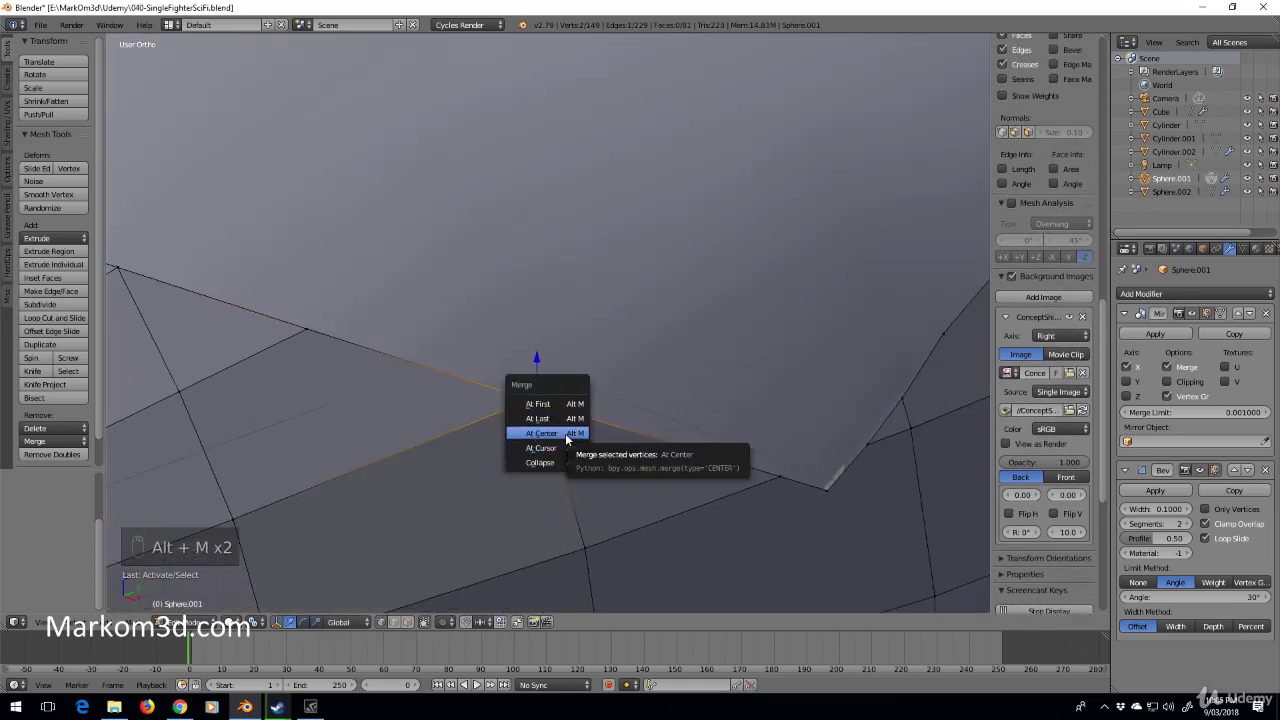
pyautogui.click(566, 438)
# Merge two surplus vertices on the hull rim behind the pointed corner into the next grid-line vertex using At Last.
pyautogui.keyDown('shift'); pyautogui.moveTo(860, 440); pyautogui.dragTo(696, 469, button='middle'); pyautogui.keyUp('shift')
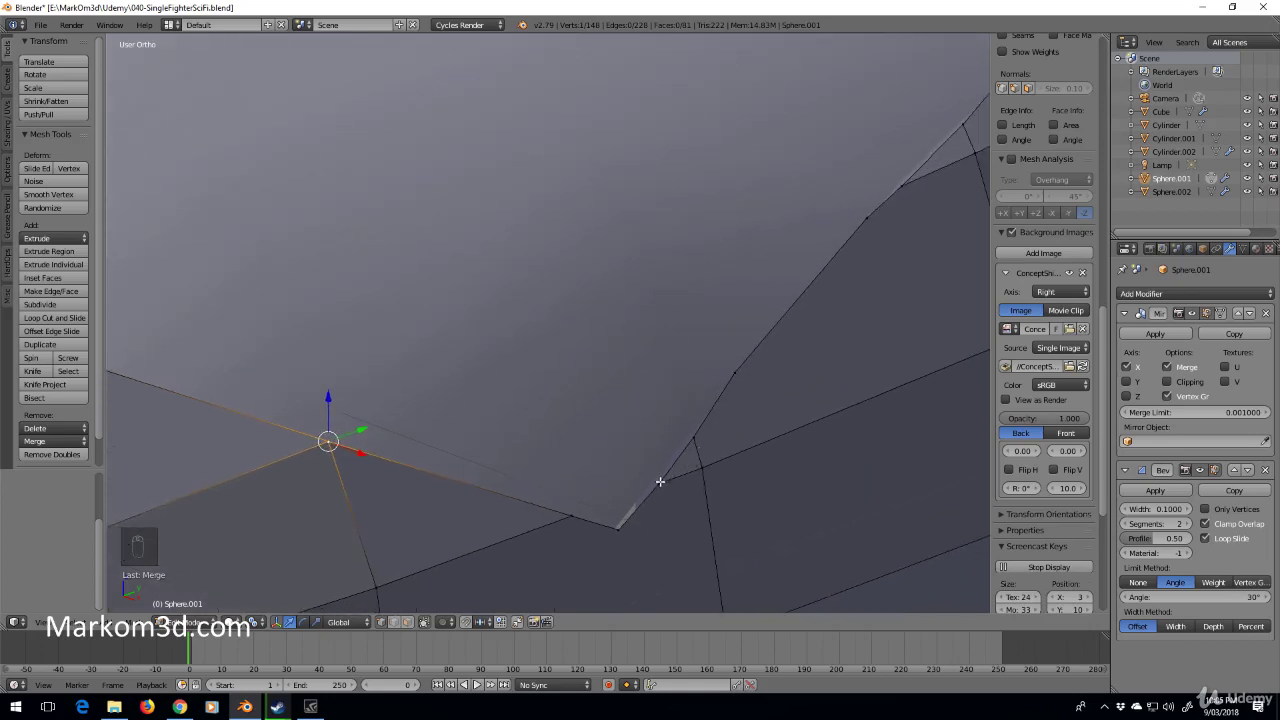
pyautogui.rightClick(660, 481)
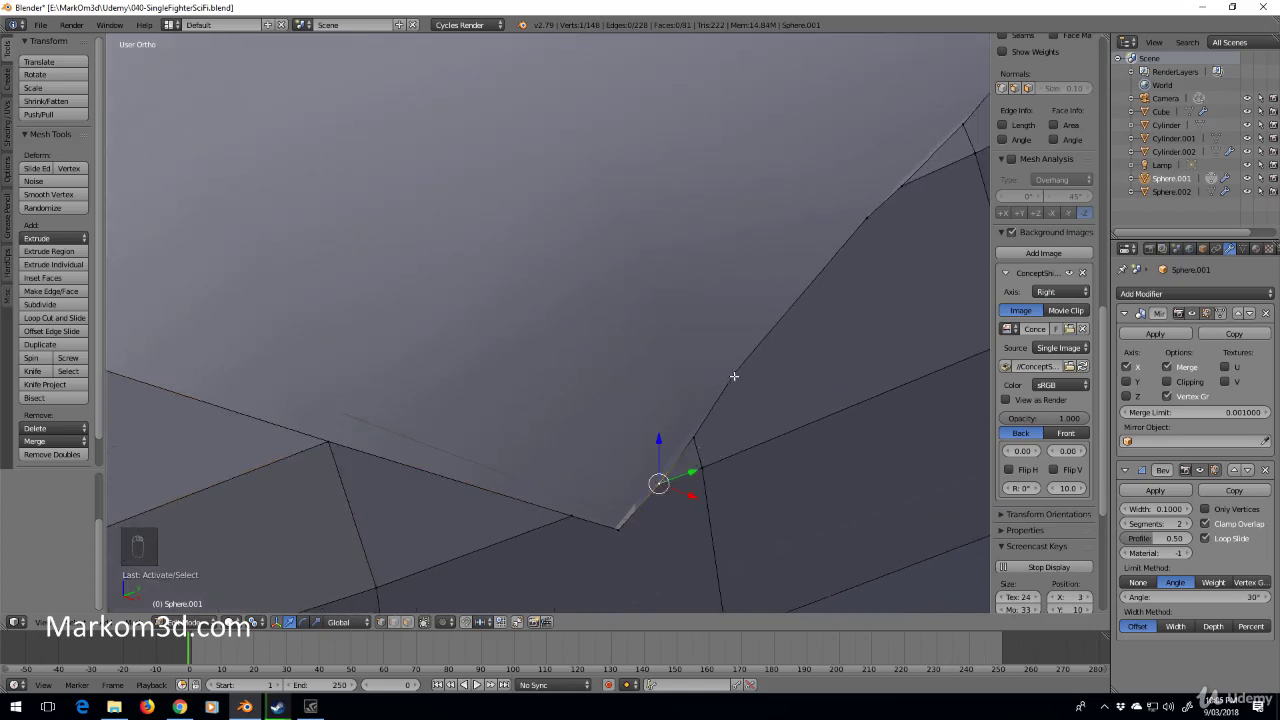
pyautogui.rightClick(734, 376)
pyautogui.keyDown('shift'); pyautogui.moveTo(782, 323); pyautogui.dragTo(508, 480, button='middle'); pyautogui.keyUp('shift')
pyautogui.keyDown('shift'); pyautogui.rightClick(592, 376); pyautogui.keyUp('shift')
pyautogui.keyDown('shift'); pyautogui.rightClick(626, 344); pyautogui.keyUp('shift')
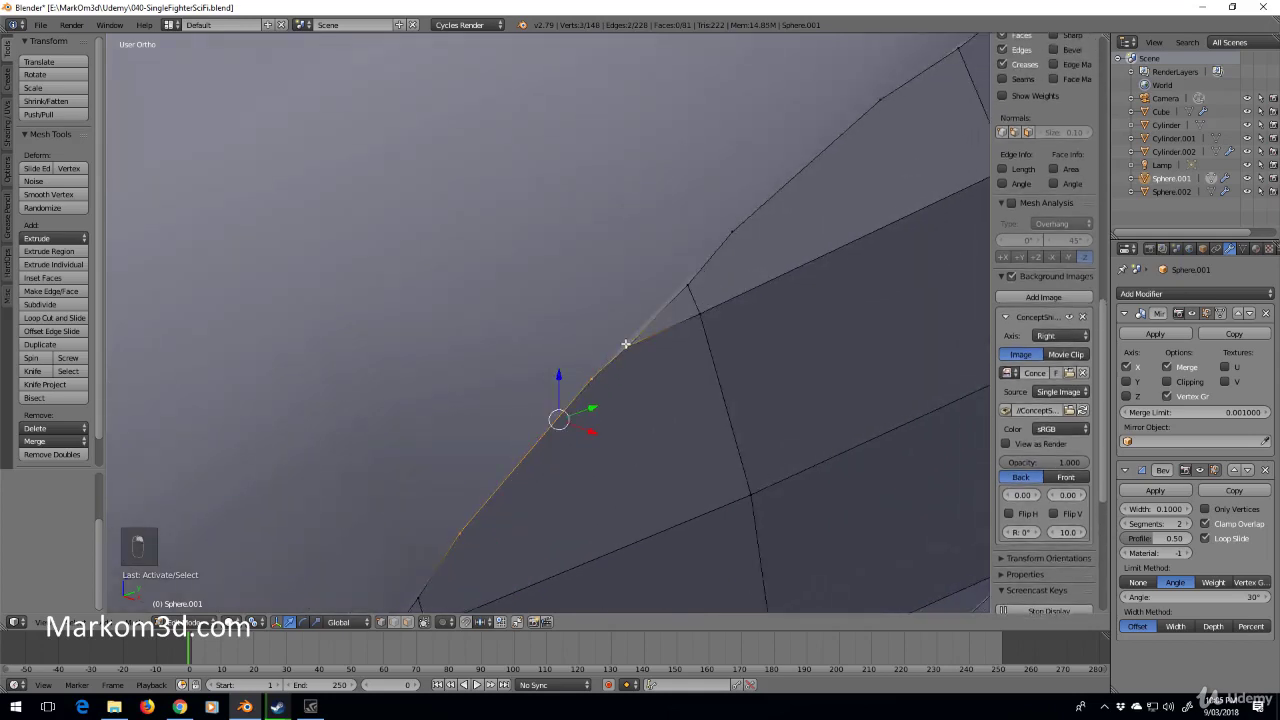
pyautogui.hotkey('alt', 'm')
pyautogui.click(605, 332)
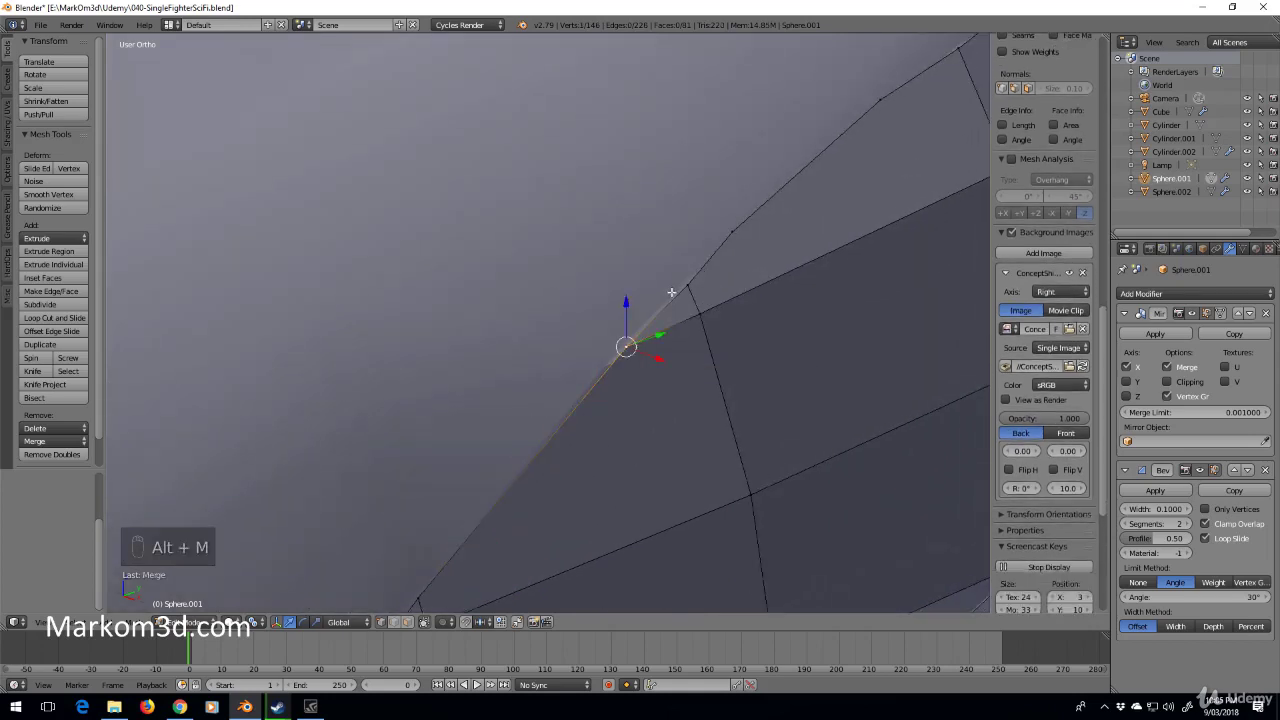
# Merge the next two surplus vertices along the hull's side rim into the following vertical grid-line vertex using At Last.
pyautogui.rightClick(730, 238)
pyautogui.keyDown('shift'); pyautogui.moveTo(847, 157); pyautogui.dragTo(562, 350, button='middle'); pyautogui.keyUp('shift')
pyautogui.keyDown('shift'); pyautogui.rightClick(587, 301); pyautogui.keyUp('shift')
pyautogui.keyDown('shift'); pyautogui.rightClick(660, 252); pyautogui.keyUp('shift')
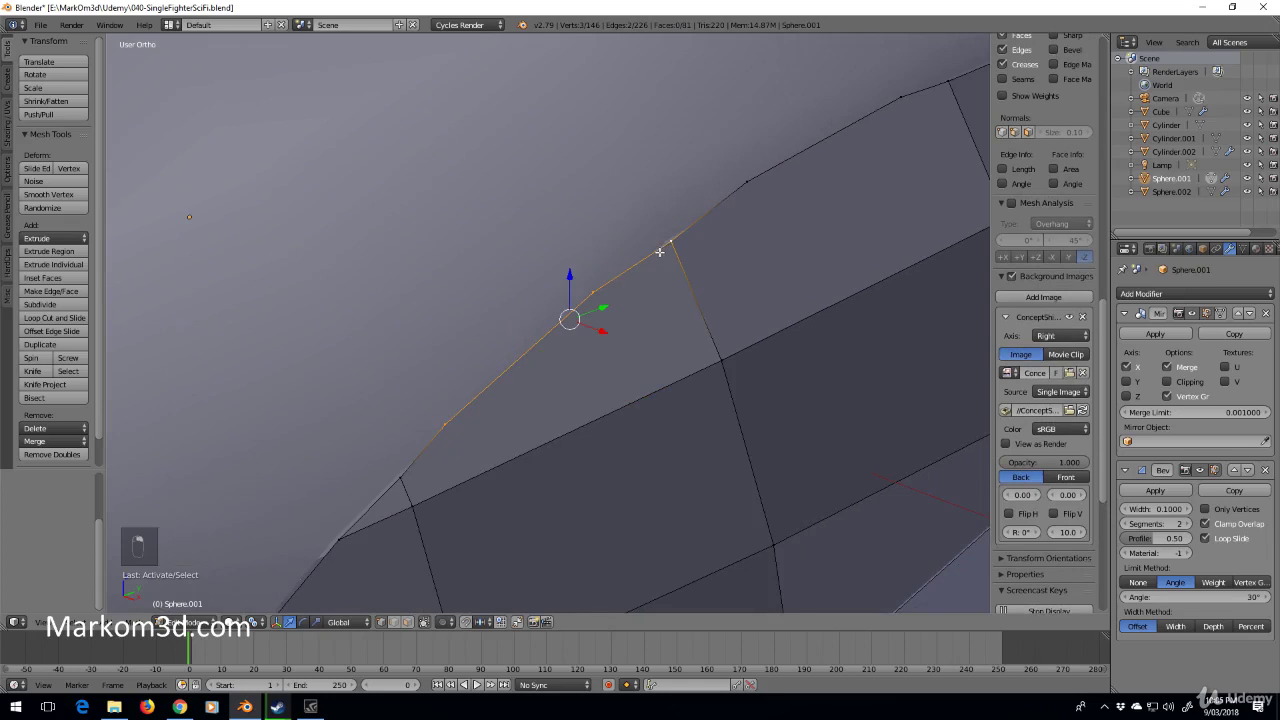
pyautogui.hotkey('alt', 'm')
pyautogui.click(661, 253)
# Merge the surplus side-rim vertices into the last grid-line vertex before the hull opening's rear lower corner using At Last.
pyautogui.keyDown('shift'); pyautogui.moveTo(685, 227); pyautogui.dragTo(502, 378, button='middle'); pyautogui.keyUp('shift')
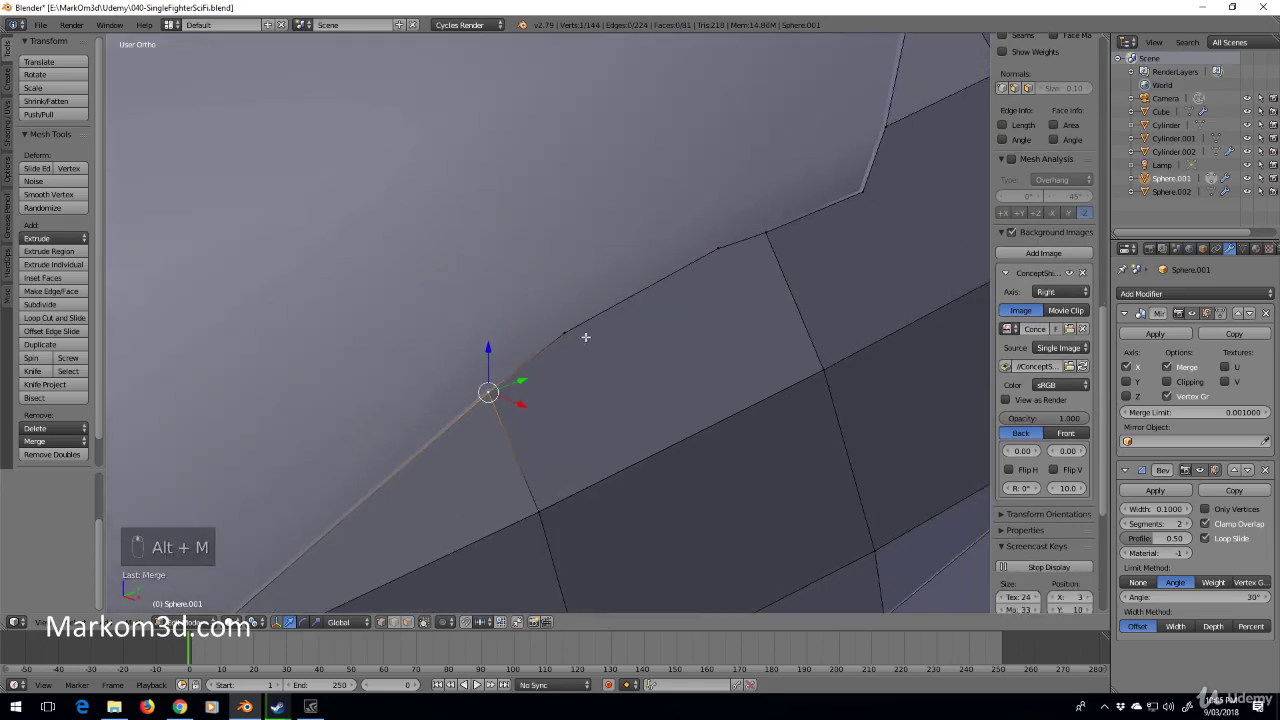
pyautogui.rightClick(585, 337)
pyautogui.keyDown('shift'); pyautogui.rightClick(725, 252); pyautogui.keyUp('shift')
pyautogui.keyDown('shift'); pyautogui.rightClick(768, 233); pyautogui.keyUp('shift')
pyautogui.hotkey('alt', 'm')
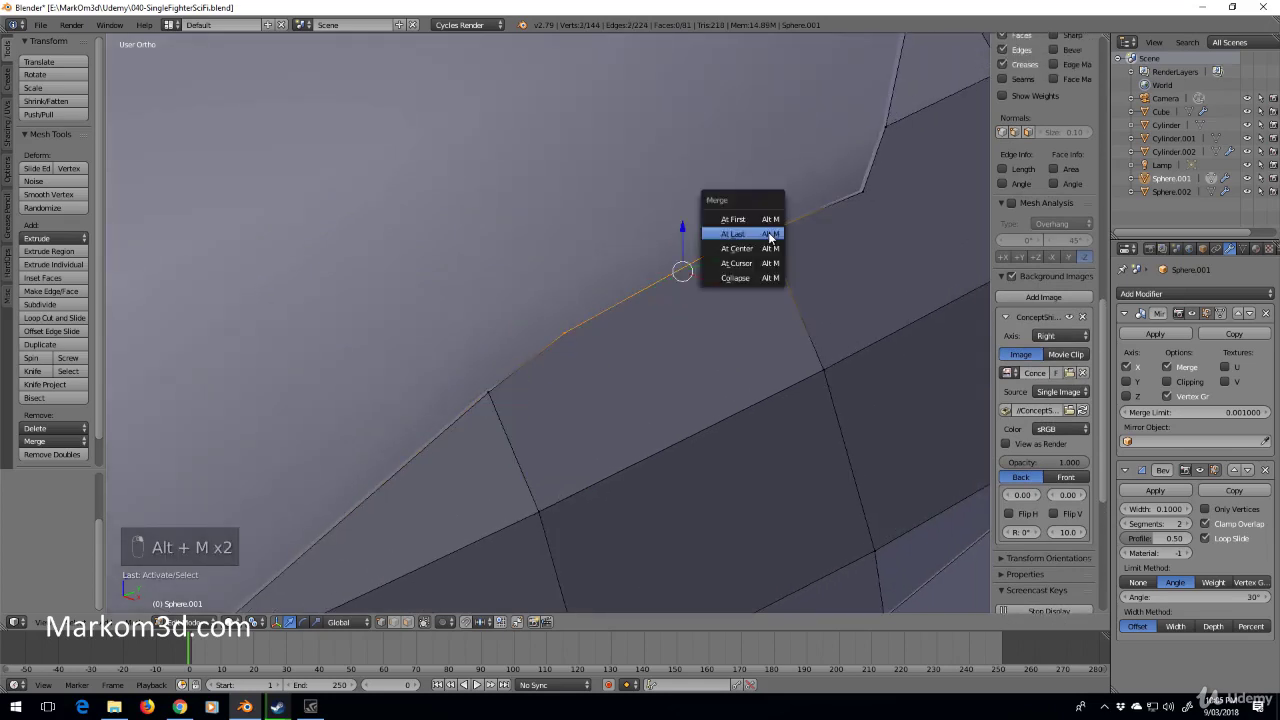
pyautogui.click(771, 234)
# Inspect the remaining vertices along the hull opening's side rim and the underside of the hull.
pyautogui.moveTo(771, 234); pyautogui.dragTo(582, 404, button='middle')
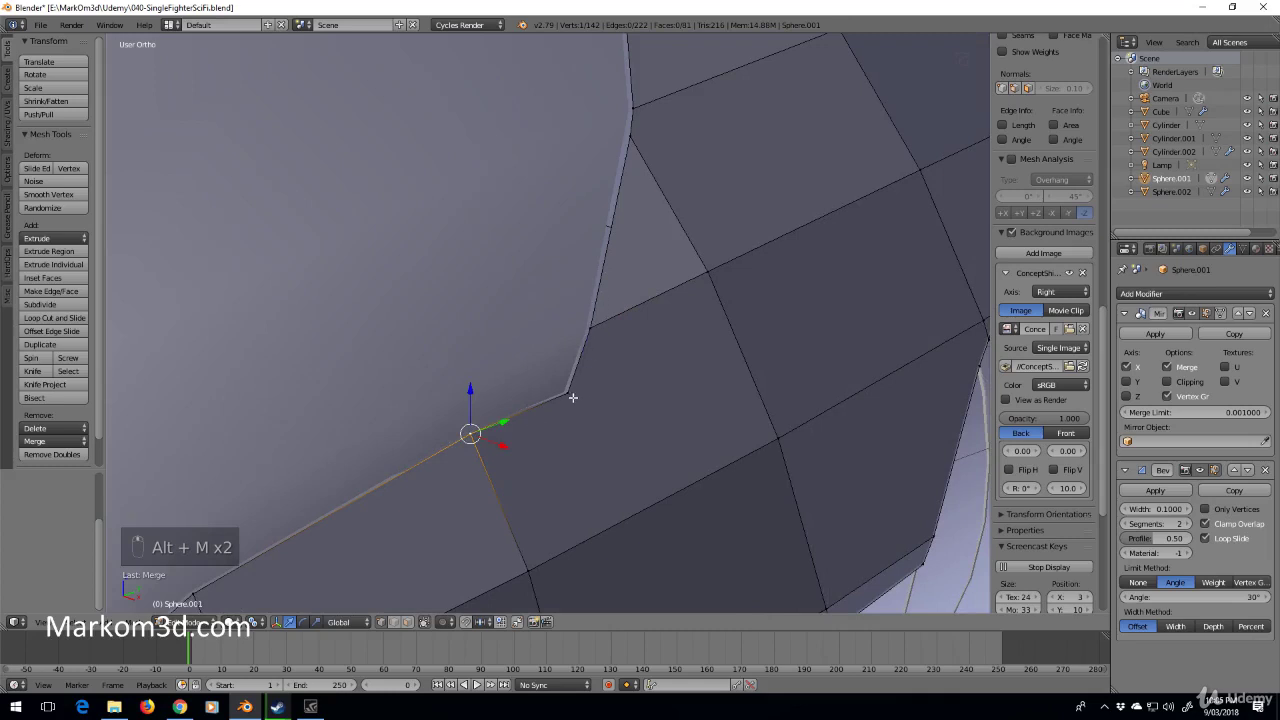
pyautogui.rightClick(568, 394)
pyautogui.rightClick(592, 327)
pyautogui.rightClick(627, 124)
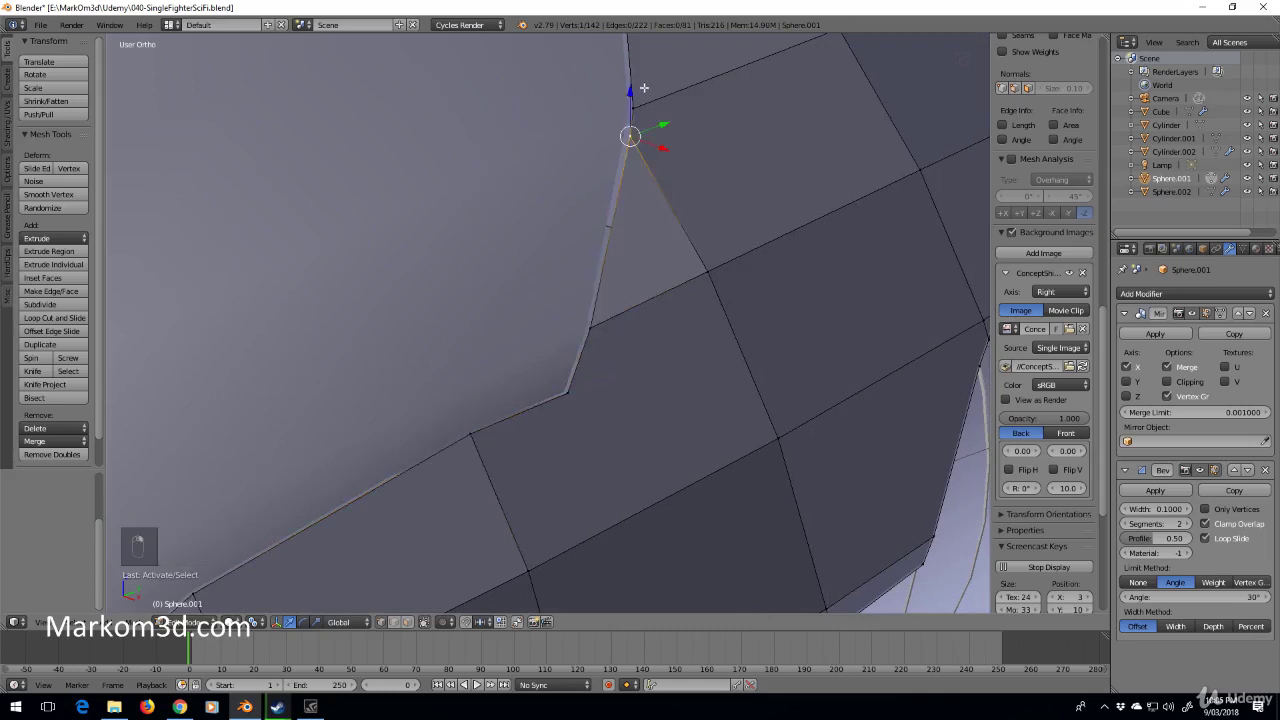
pyautogui.moveTo(644, 88); pyautogui.dragTo(567, 318, button='middle')
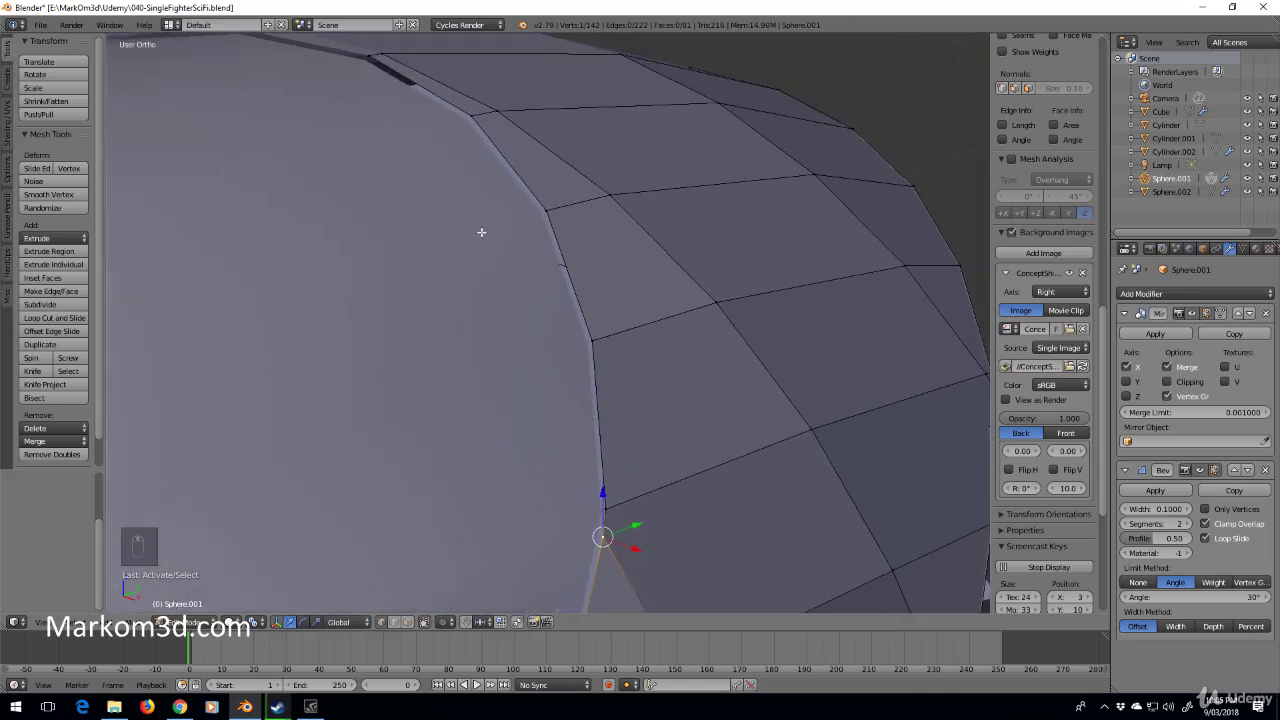
pyautogui.moveTo(481, 232); pyautogui.dragTo(657, 393, button='middle')
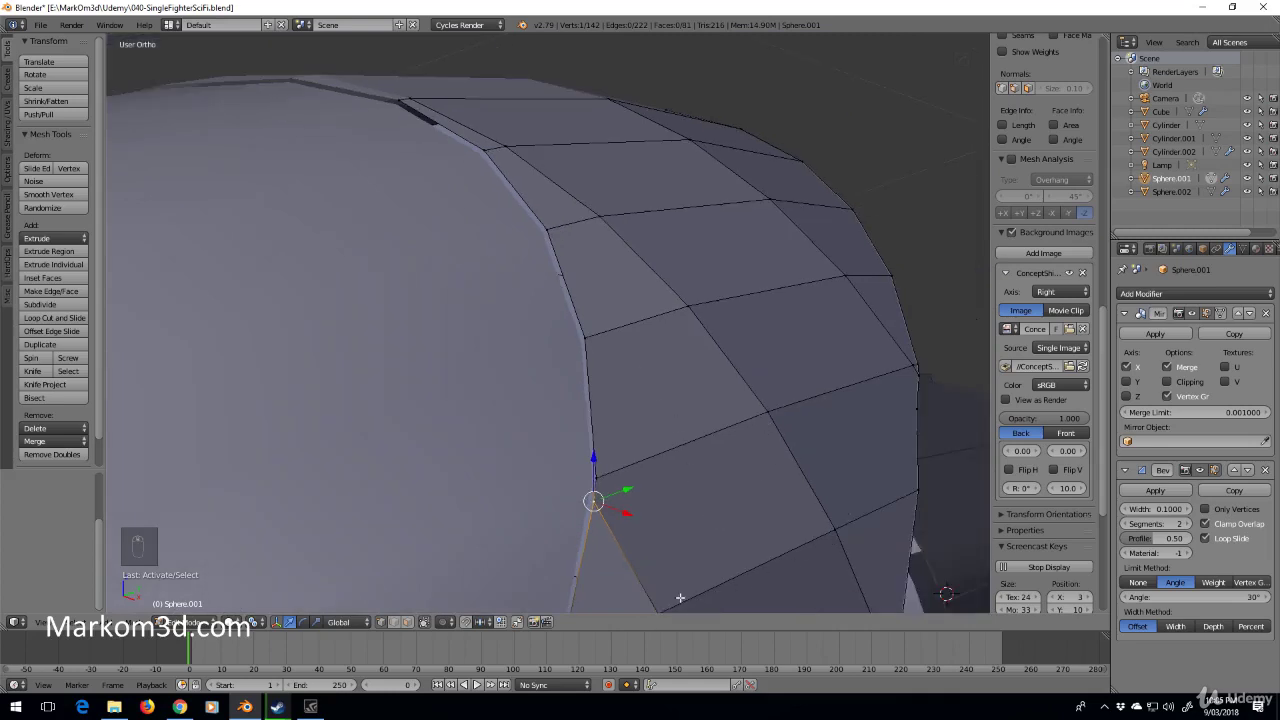
pyautogui.moveTo(611, 543); pyautogui.dragTo(591, 411, button='middle')
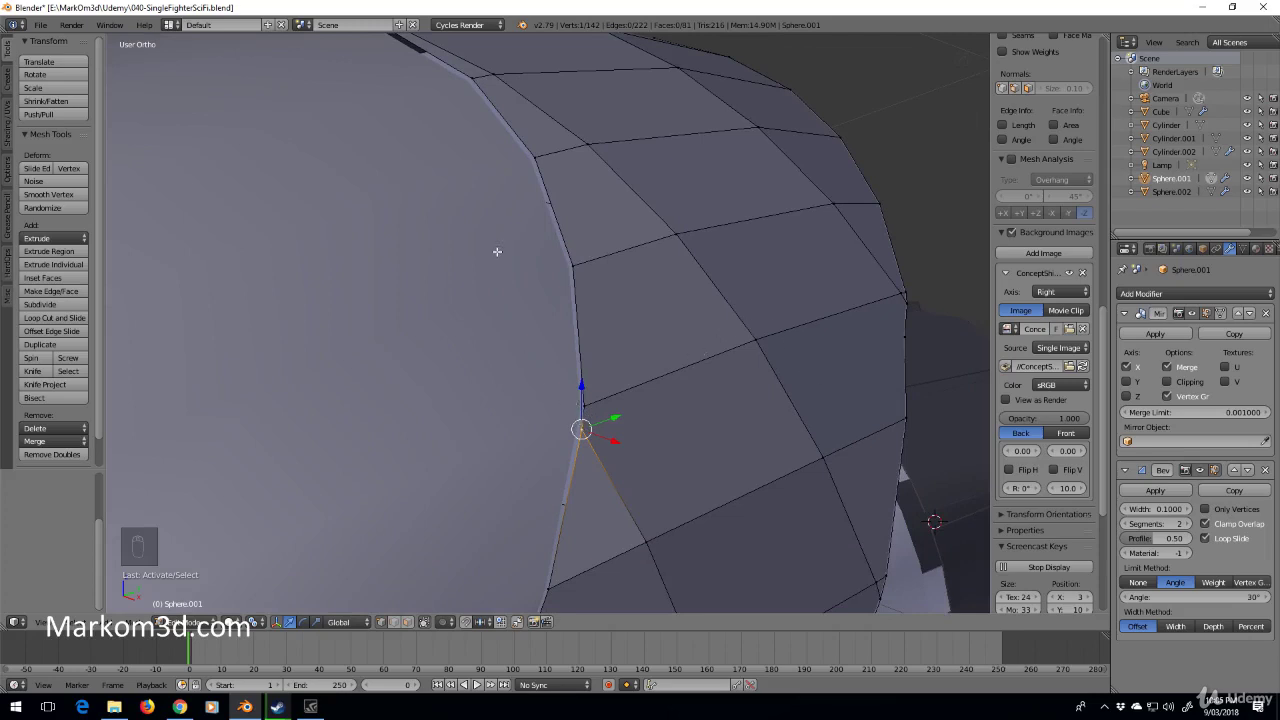
pyautogui.moveTo(290, 198); pyautogui.dragTo(706, 336, button='middle')
pyautogui.press('z')
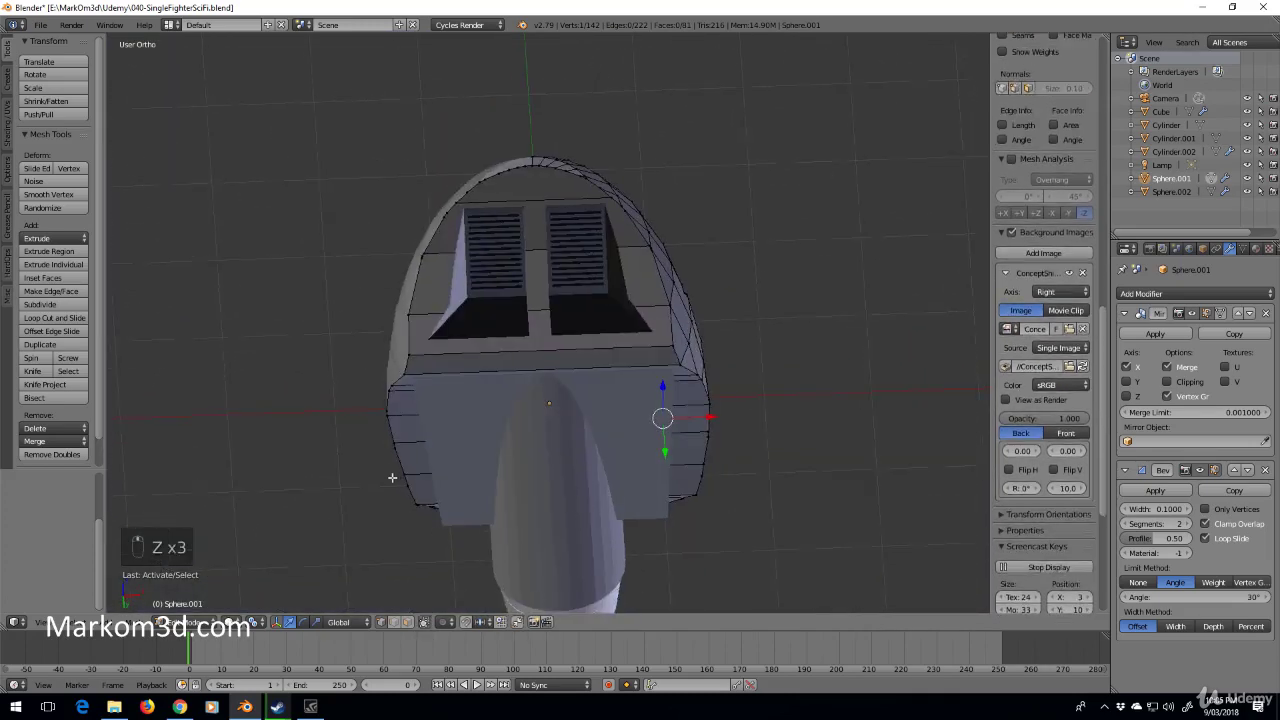
pyautogui.moveTo(392, 478); pyautogui.dragTo(573, 284, button='middle')
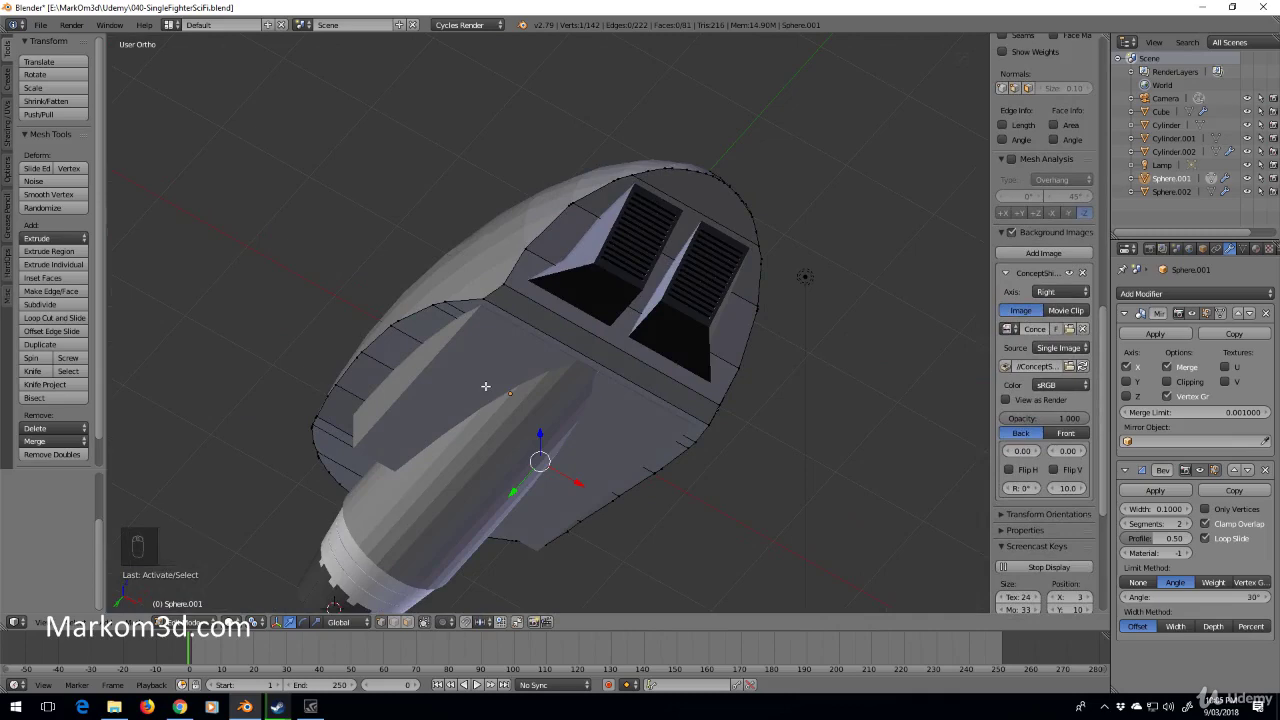
# Select the flat faces closing the hull's underside in face select mode and delete them.
pyautogui.scroll(-3, 1045, 590)
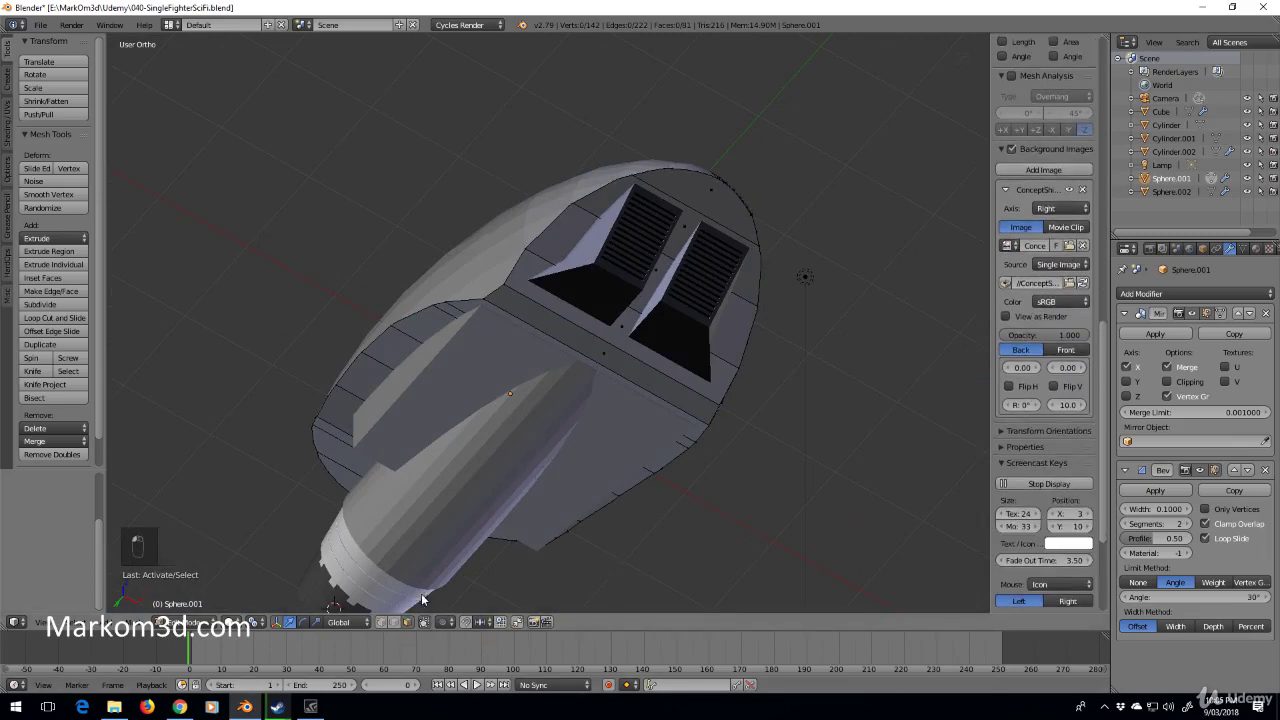
pyautogui.rightClick(418, 354)
pyautogui.press('z')
pyautogui.moveTo(615, 266)
pyautogui.mouseDown(button='middle')
pyautogui.moveTo(617, 303)
pyautogui.moveTo(551, 308)
pyautogui.moveTo(396, 284)
pyautogui.mouseUp(button='middle')
pyautogui.press('z')
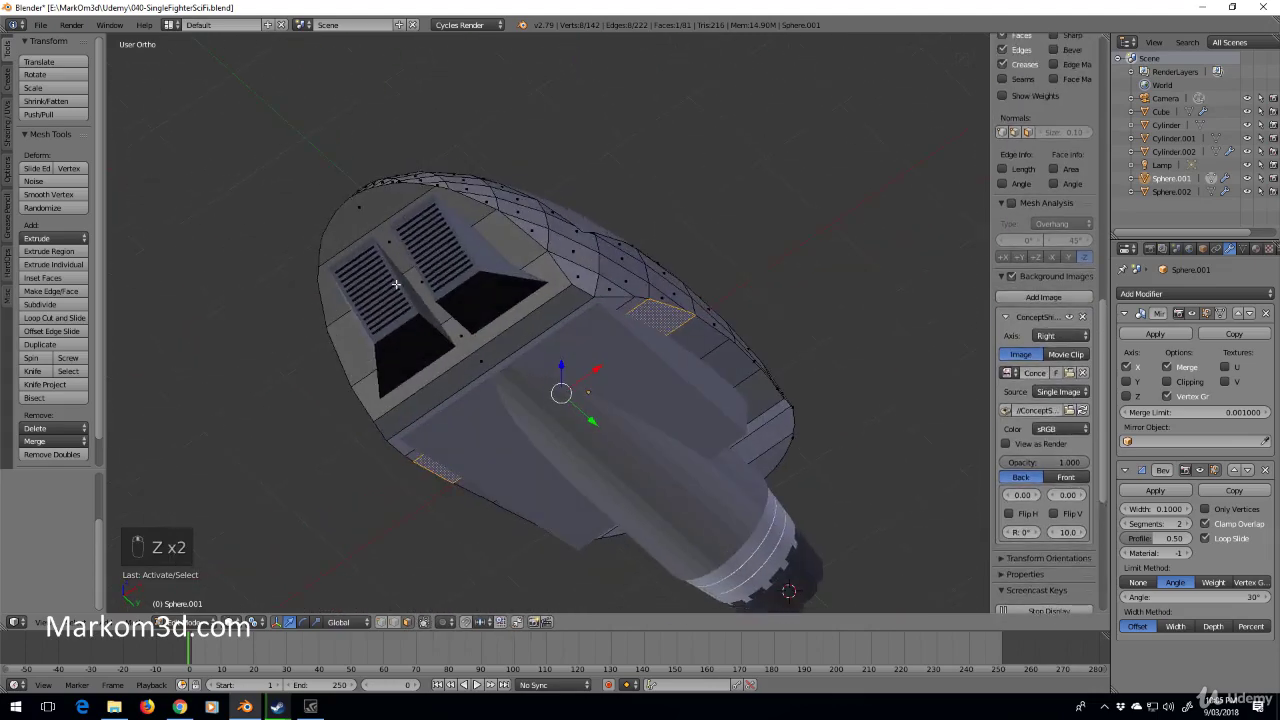
pyautogui.moveTo(810, 494); pyautogui.dragTo(671, 525, button='middle')
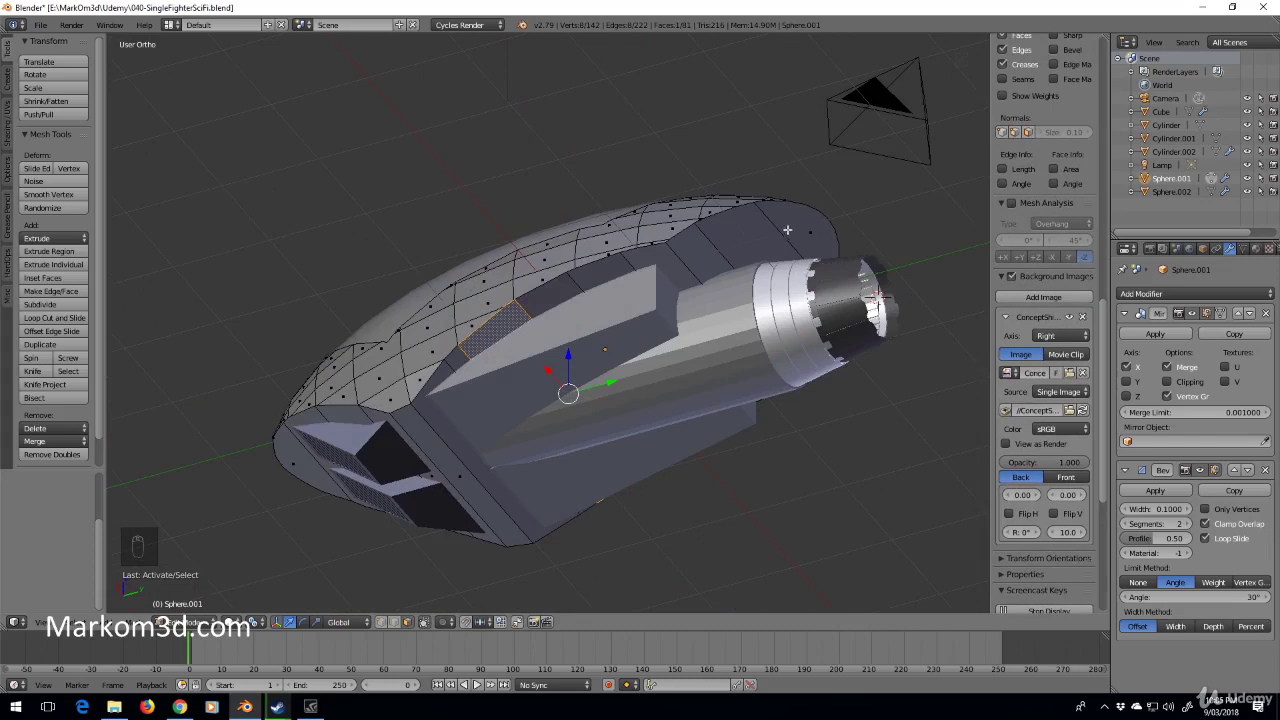
pyautogui.moveTo(811, 218)
pyautogui.keyDown('ctrl'); pyautogui.mouseDown()
pyautogui.moveTo(520, 428)
pyautogui.moveTo(297, 467)
pyautogui.moveTo(477, 542)
pyautogui.moveTo(534, 522)
pyautogui.mouseUp(); pyautogui.keyUp('ctrl')
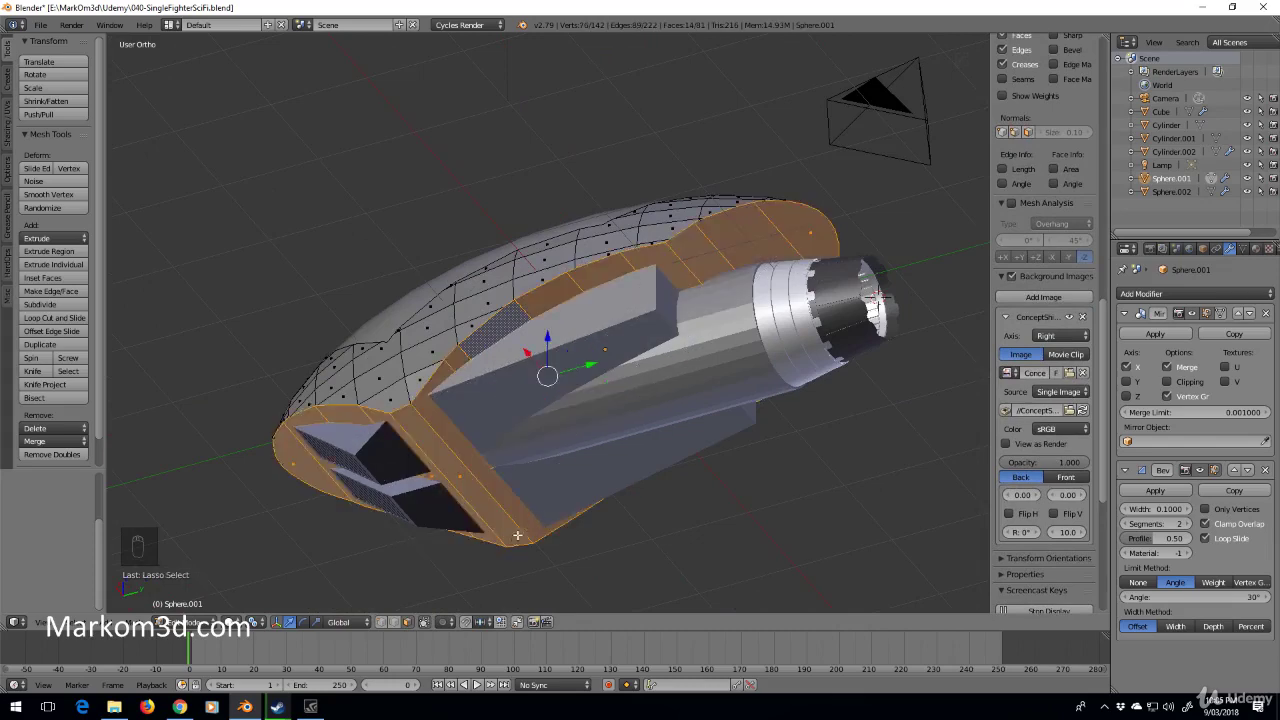
pyautogui.moveTo(518, 535); pyautogui.dragTo(575, 512, button='middle')
pyautogui.press('z')
pyautogui.press('z')
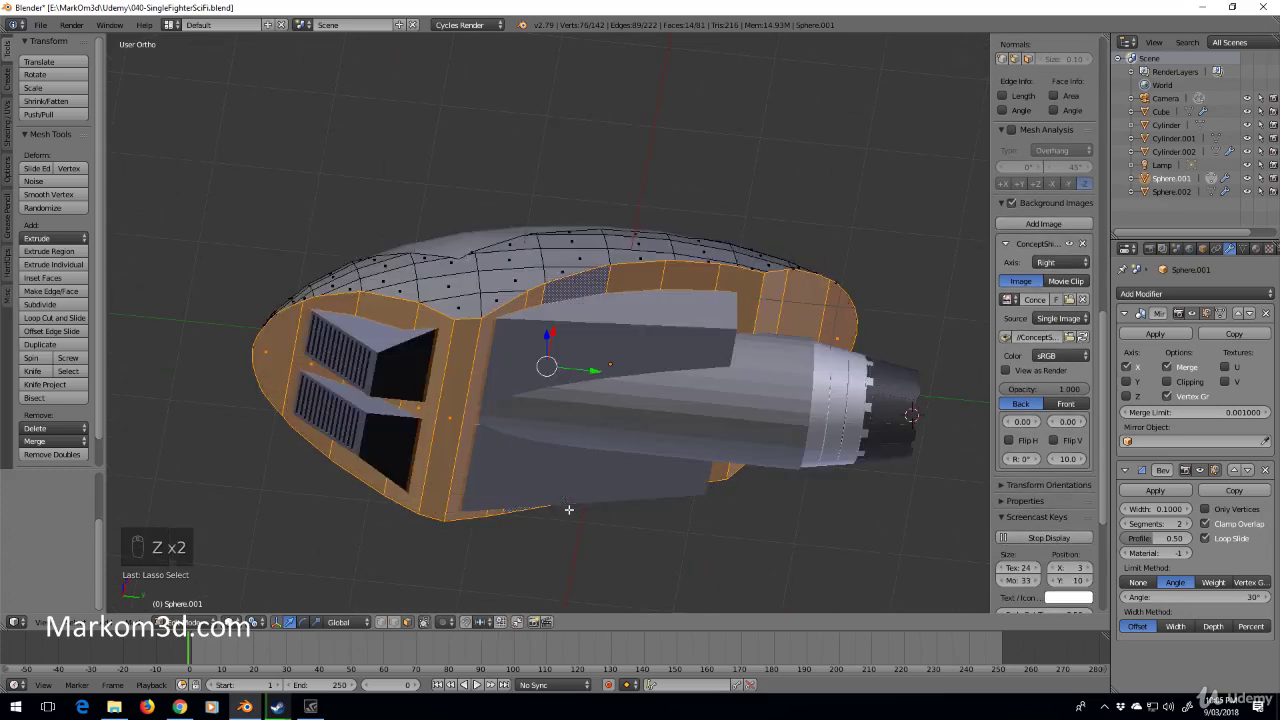
pyautogui.press('Delete')
pyautogui.click(561, 495)
# In vertex select mode, merge the surplus vertices on the hull's rear underside rim into the neighbouring grid-line vertex.
pyautogui.moveTo(561, 493); pyautogui.dragTo(581, 477, button='middle')
pyautogui.keyDown('shift'); pyautogui.moveTo(676, 420); pyautogui.dragTo(576, 512, button='middle'); pyautogui.keyUp('shift')
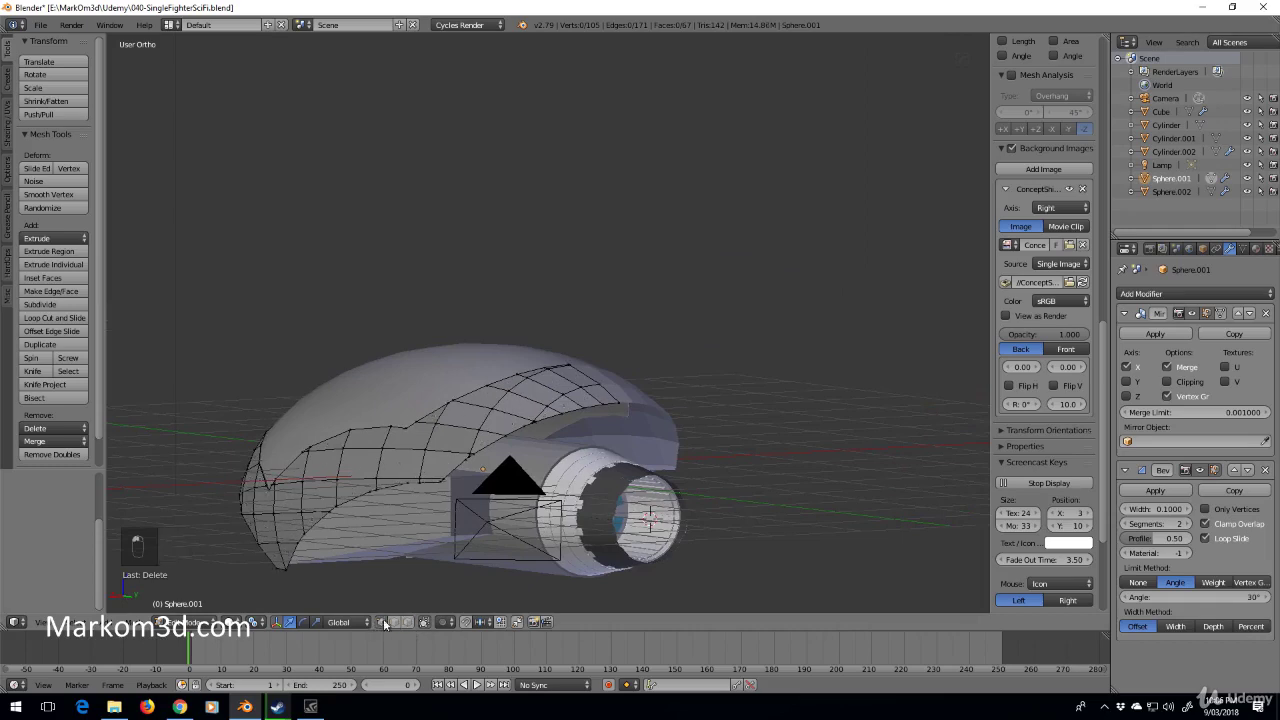
pyautogui.scroll(8, 574, 489)
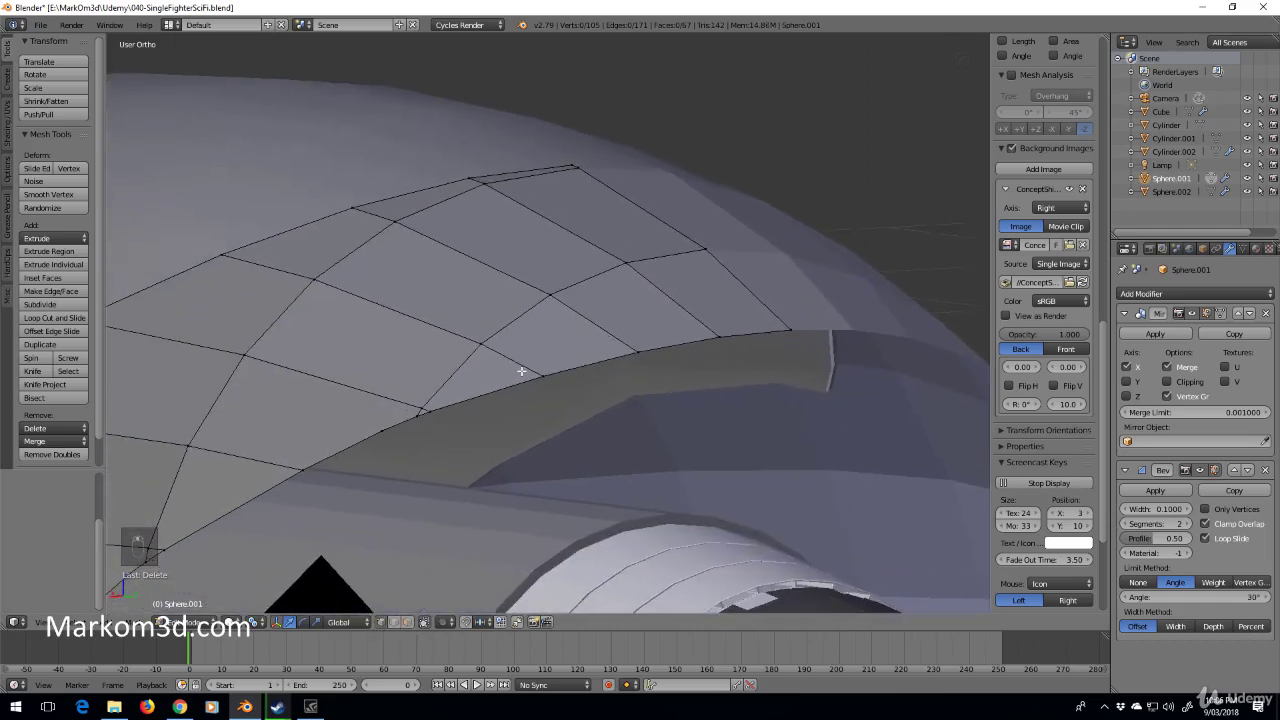
pyautogui.rightClick(390, 431)
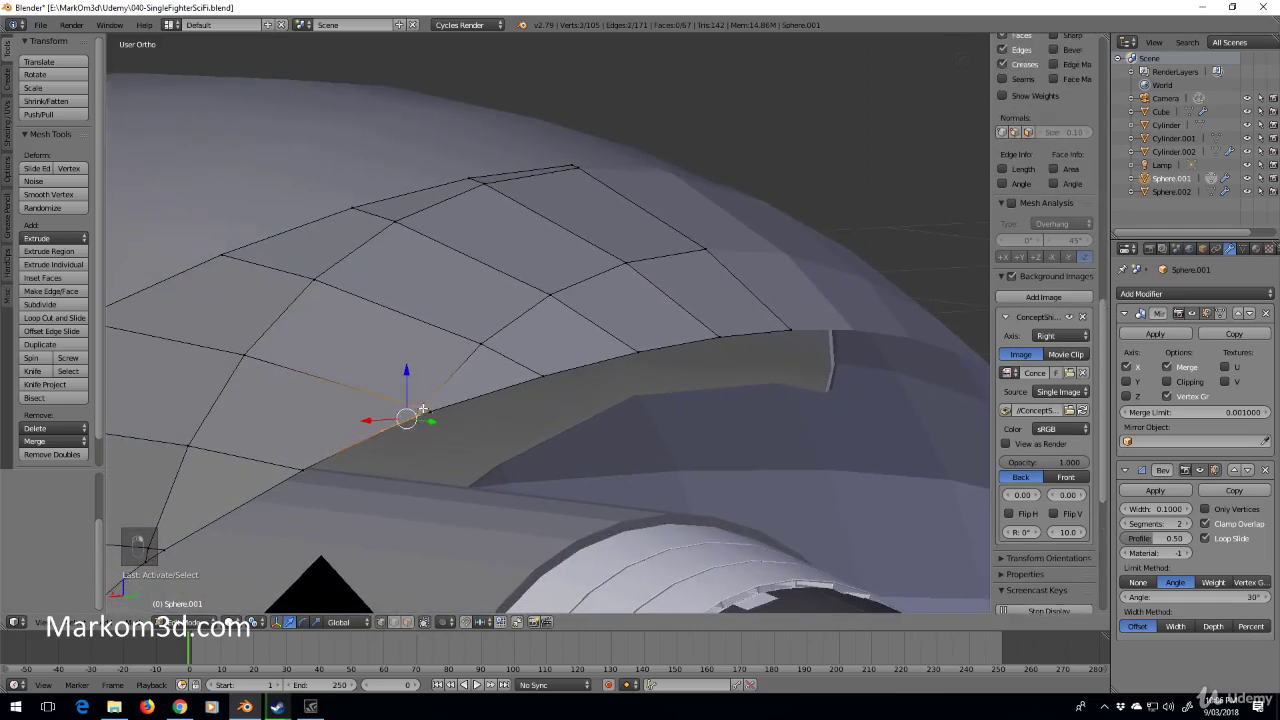
pyautogui.hotkey('alt', 'm')
pyautogui.click(434, 421)
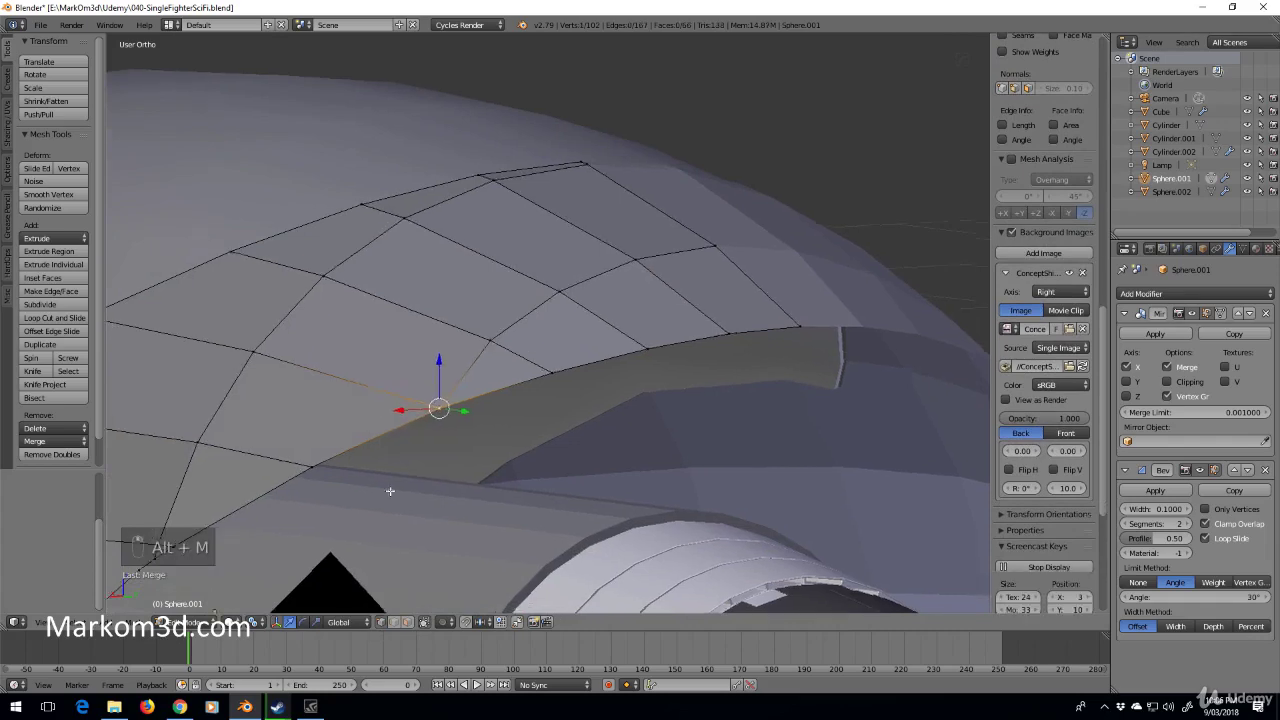
# Merge the cluster of close vertices on the underside rim just behind the side block's rear corner using At Last.
pyautogui.scroll(4, 637, 353)
pyautogui.keyDown('shift'); pyautogui.moveTo(638, 353); pyautogui.dragTo(580, 396, button='middle'); pyautogui.keyUp('shift')
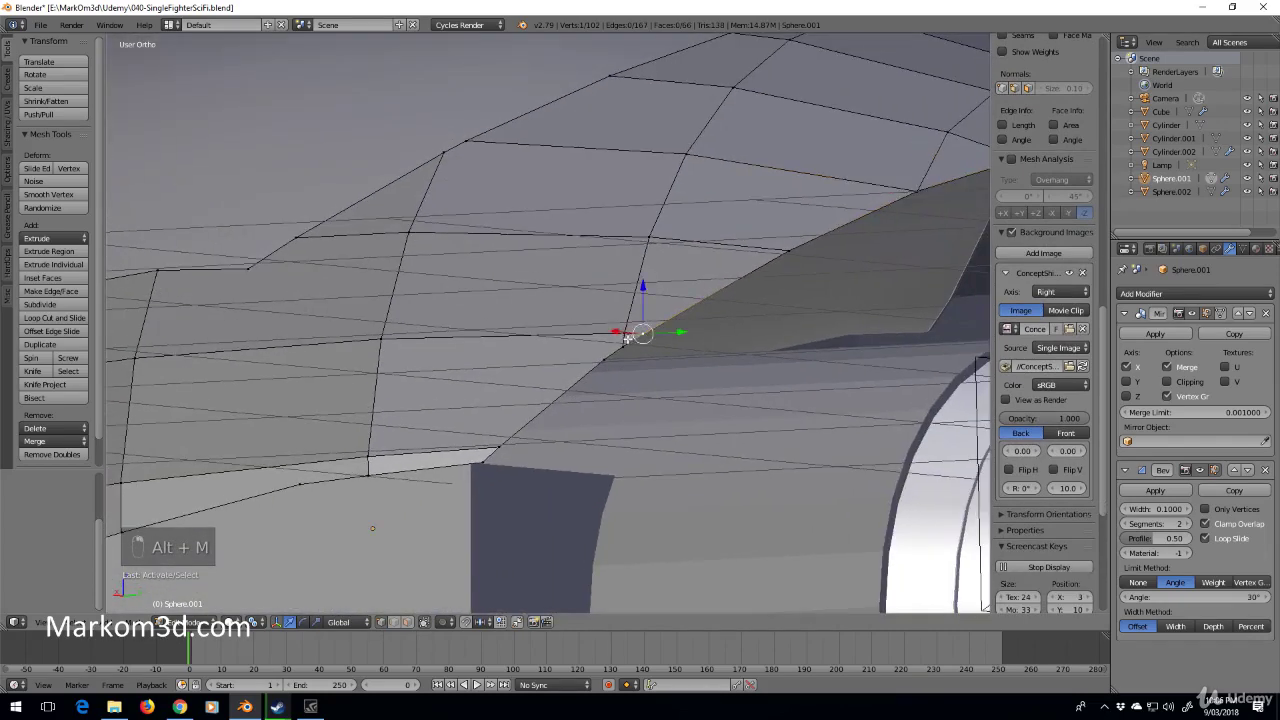
pyautogui.keyDown('alt'); pyautogui.rightClick(607, 357); pyautogui.keyUp('alt')
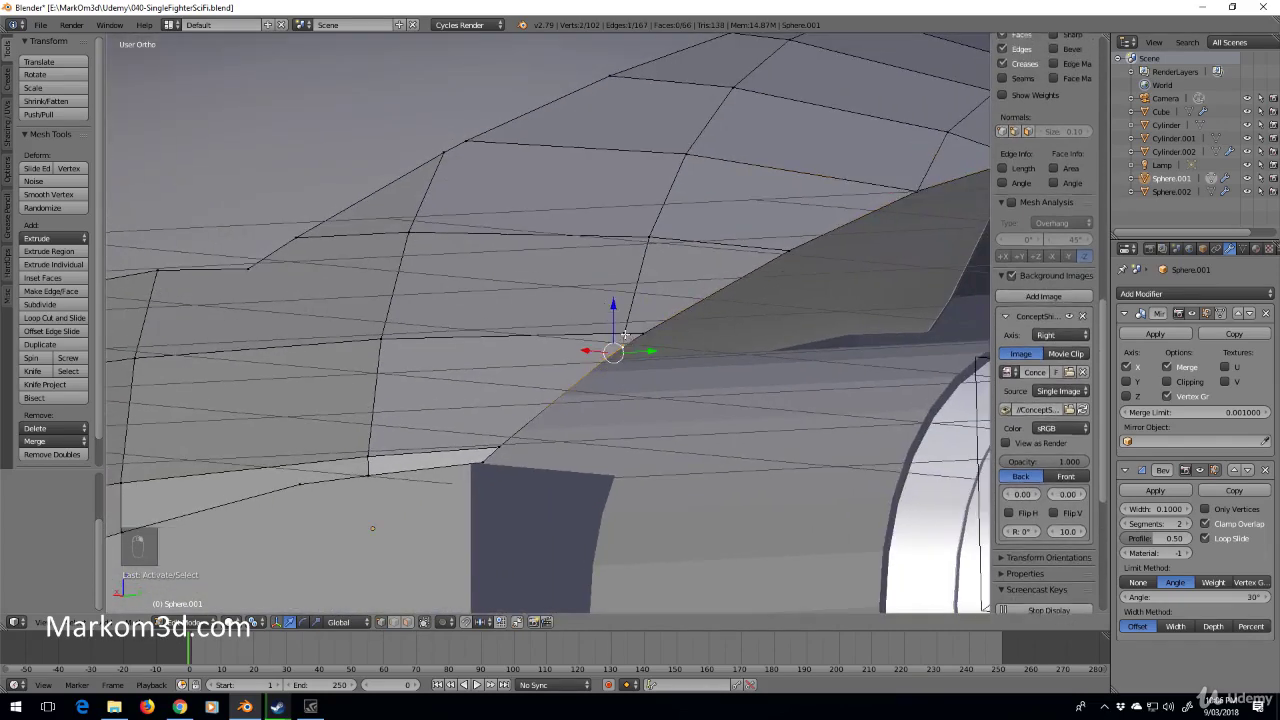
pyautogui.hotkey('alt', 'm')
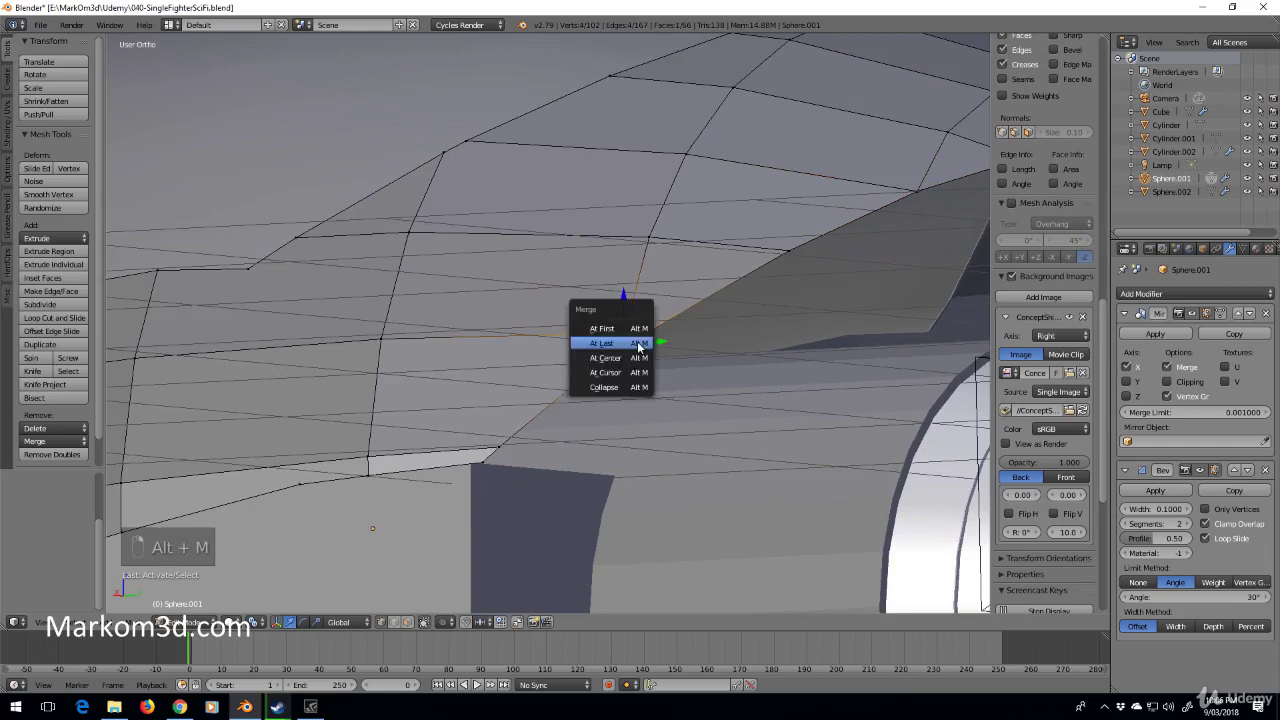
pyautogui.click(639, 344)
# Merge the surplus vertices at the next two vertical grid lines along the side underside rim into their grid-line vertices.
pyautogui.keyDown('shift'); pyautogui.moveTo(563, 409); pyautogui.dragTo(655, 346, button='middle'); pyautogui.keyUp('shift')
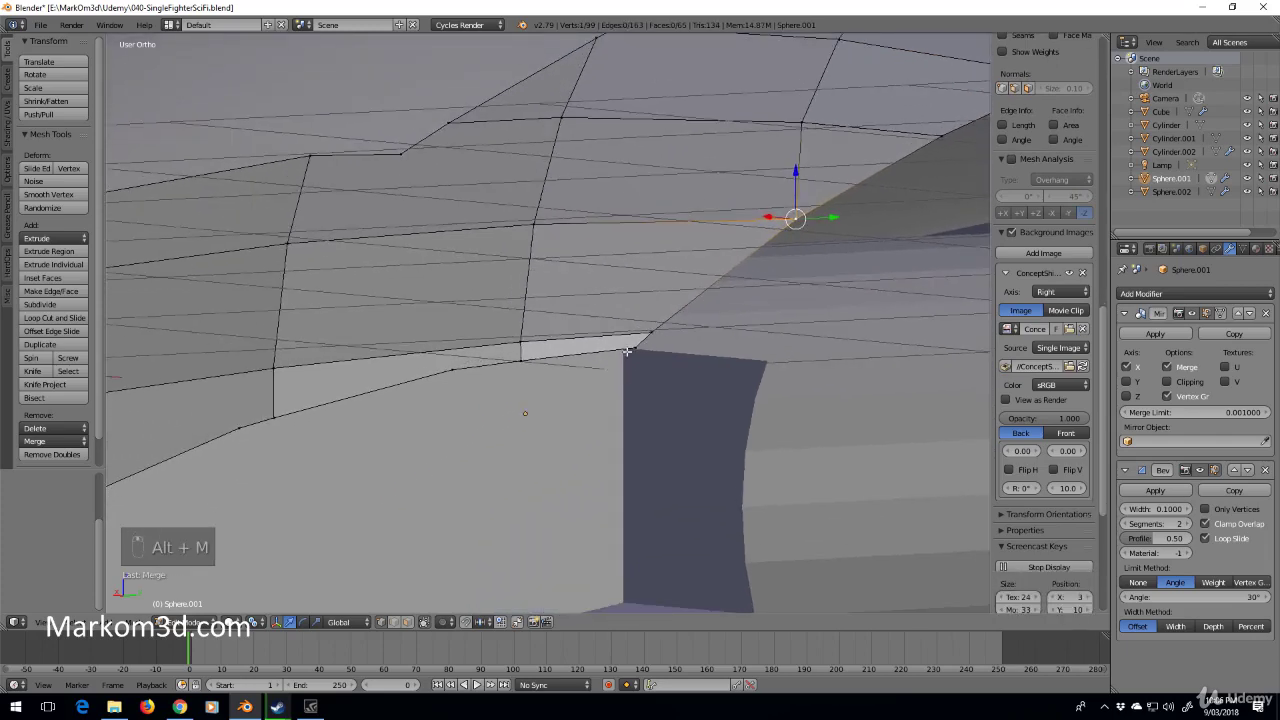
pyautogui.rightClick(518, 365)
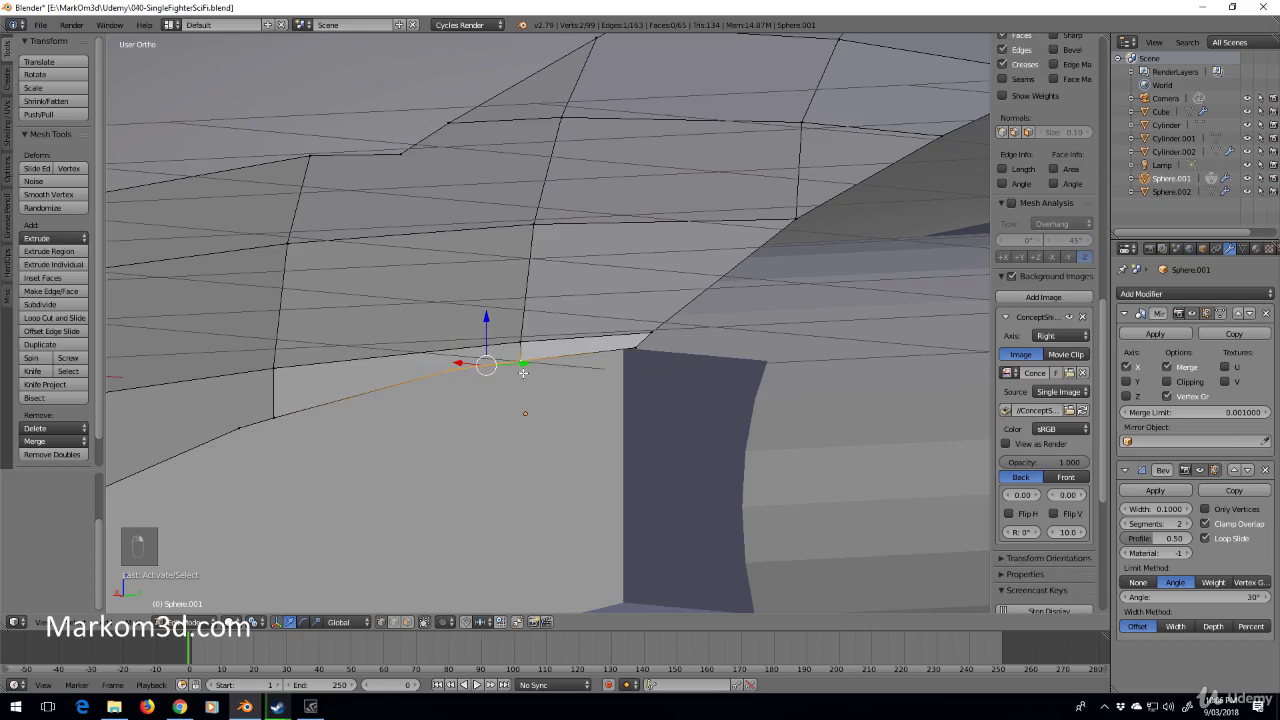
pyautogui.hotkey('alt', 'm')
pyautogui.click(526, 376)
pyautogui.keyDown('shift'); pyautogui.moveTo(374, 459); pyautogui.dragTo(735, 341, button='middle'); pyautogui.keyUp('shift')
pyautogui.keyDown('shift'); pyautogui.rightClick(636, 301); pyautogui.keyUp('shift')
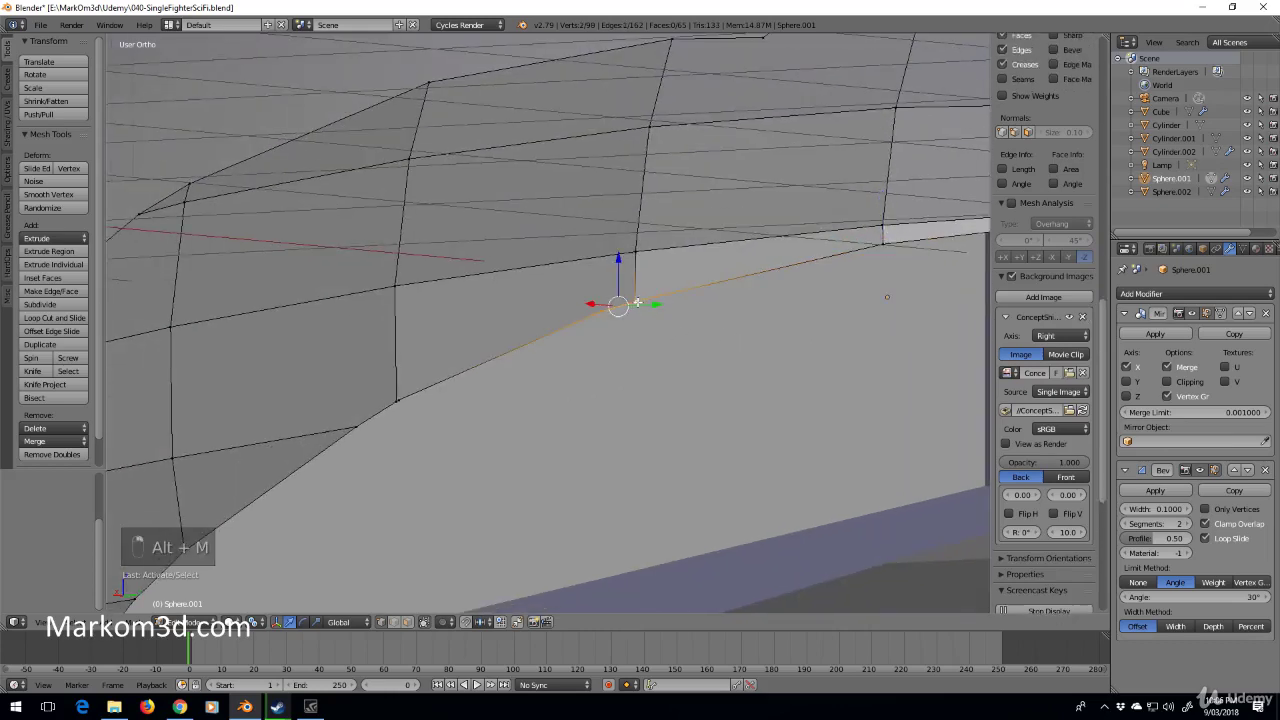
pyautogui.hotkey('alt', 'm')
pyautogui.click(637, 302)
# Merge the two nearly coincident vertices at the following grid line farther forward on the side underside rim.
pyautogui.scroll(4, 669, 314)
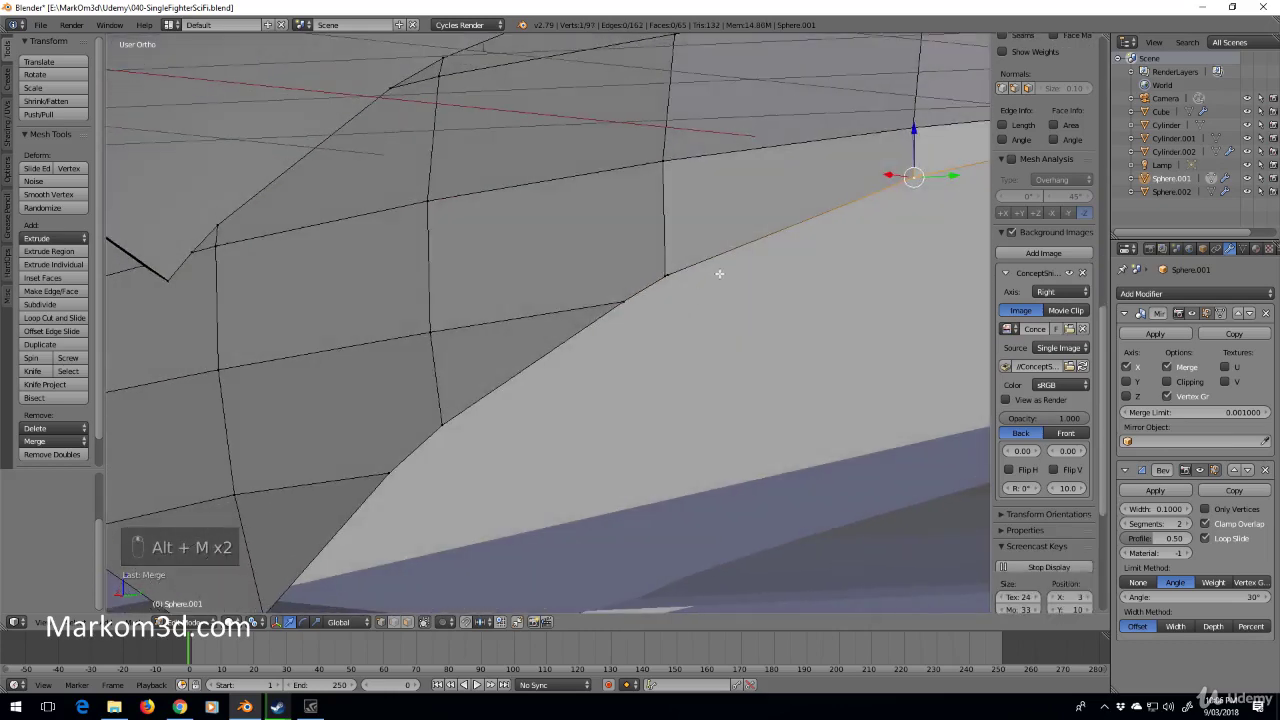
pyautogui.keyDown('shift'); pyautogui.rightClick(741, 268); pyautogui.keyUp('shift')
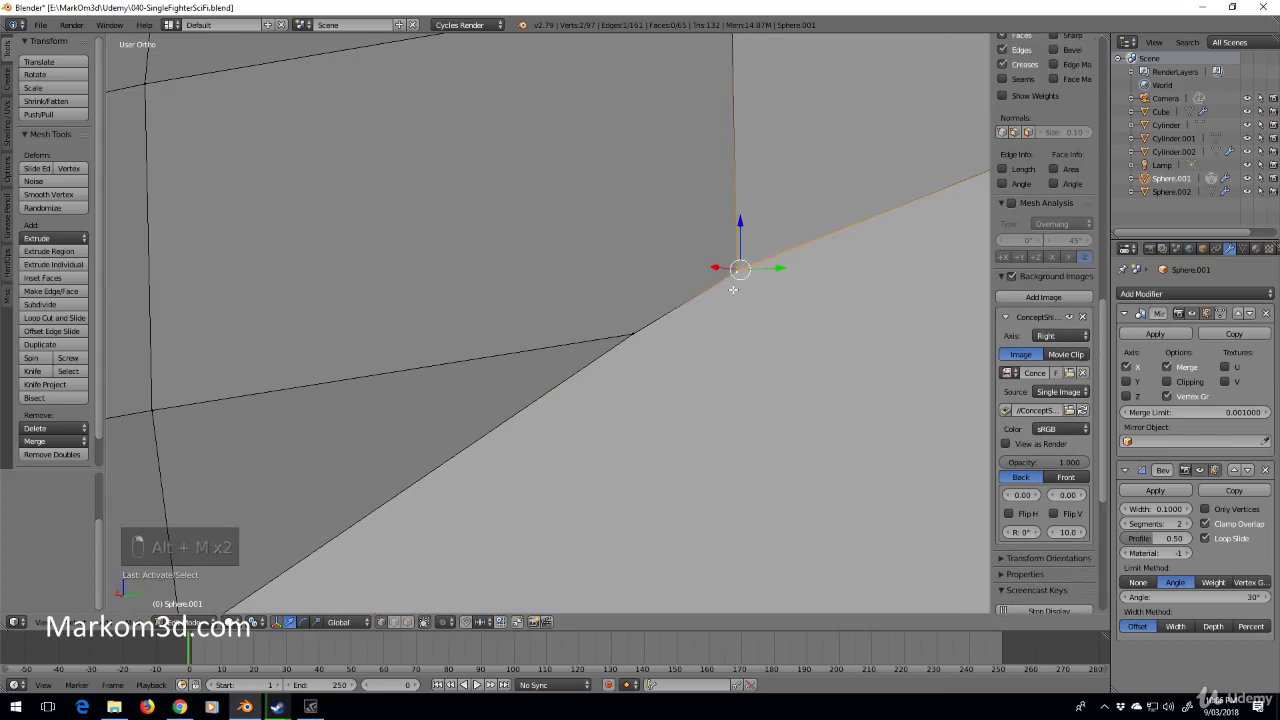
pyautogui.hotkey('alt', 'm')
pyautogui.click(734, 289)
# Merge the three close vertices on the front underside rim, one grid line inward from the hull's lower point, into the middle one.
pyautogui.scroll(-4, 700, 290)
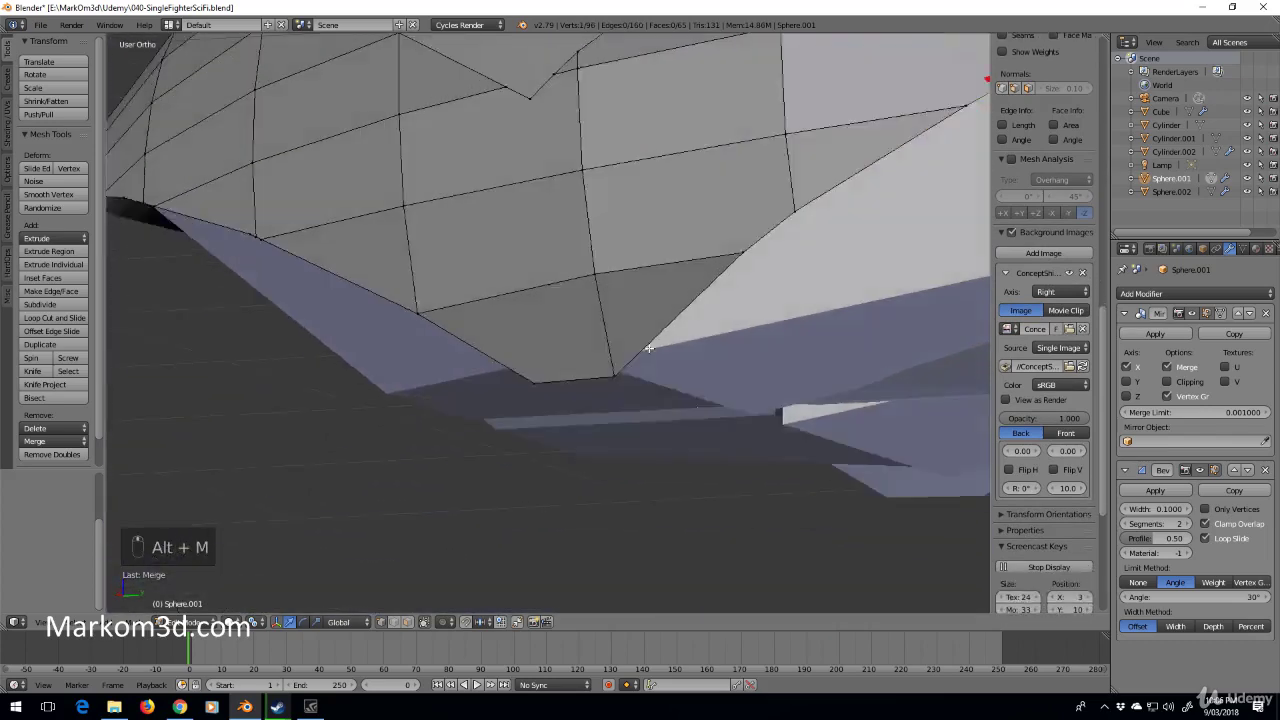
pyautogui.moveTo(649, 347); pyautogui.dragTo(806, 391, button='middle')
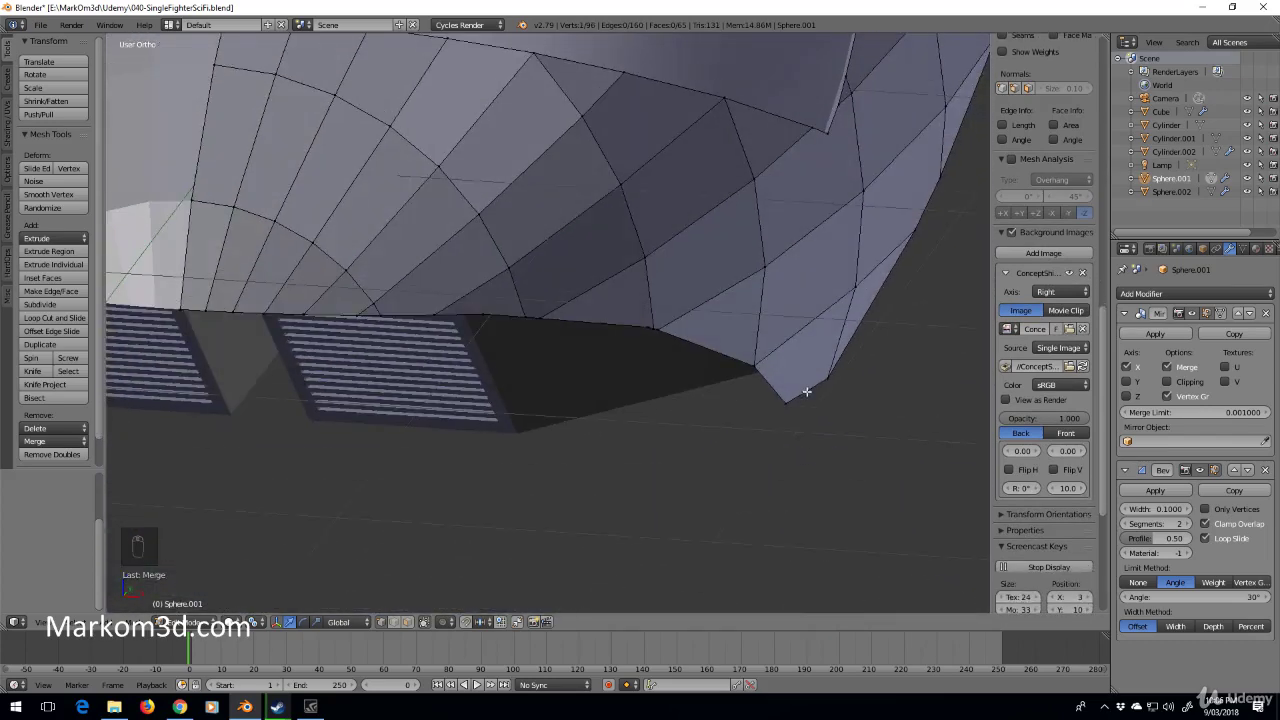
pyautogui.moveTo(650, 322); pyautogui.dragTo(511, 357, button='middle')
pyautogui.scroll(4, 426, 426)
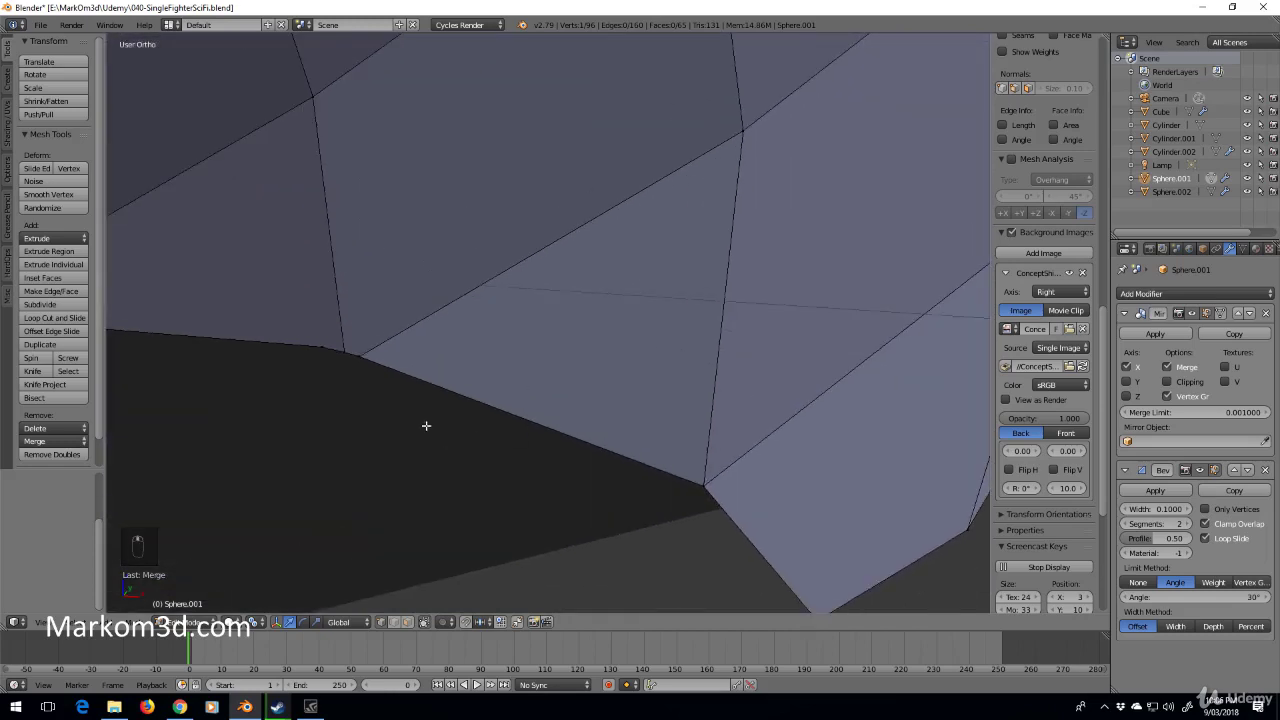
pyautogui.keyDown('shift'); pyautogui.rightClick(346, 356); pyautogui.keyUp('shift')
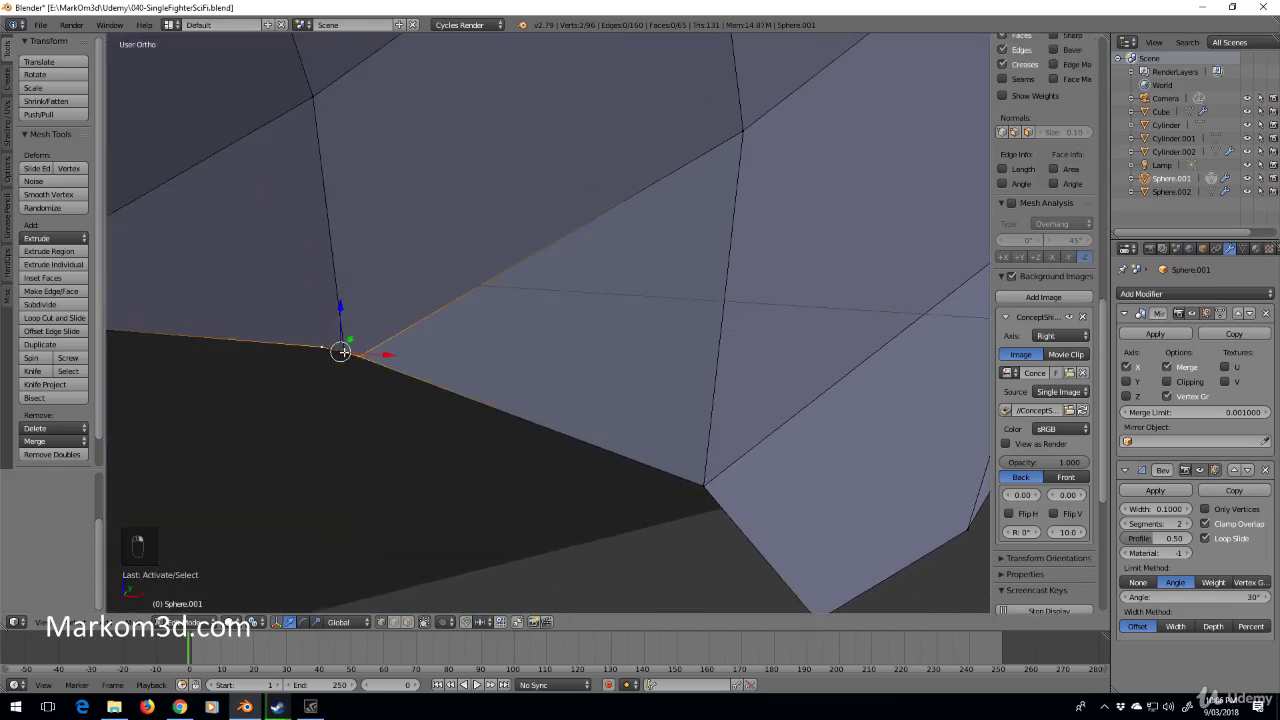
pyautogui.hotkey('alt', 'm')
pyautogui.click(343, 357)
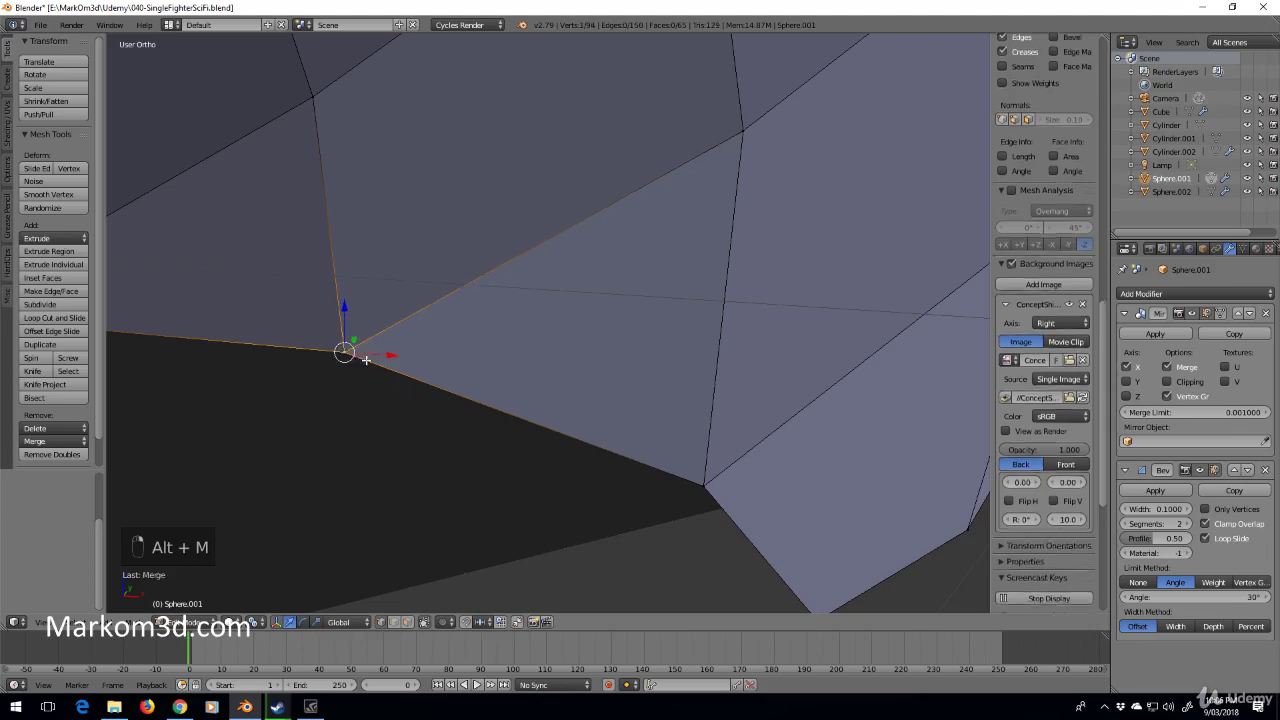
# Merge the surplus front-rim vertex at the louvred vent's outer corner into the next grid-line vertex toward the centre.
pyautogui.moveTo(366, 360); pyautogui.dragTo(626, 350, button='middle')
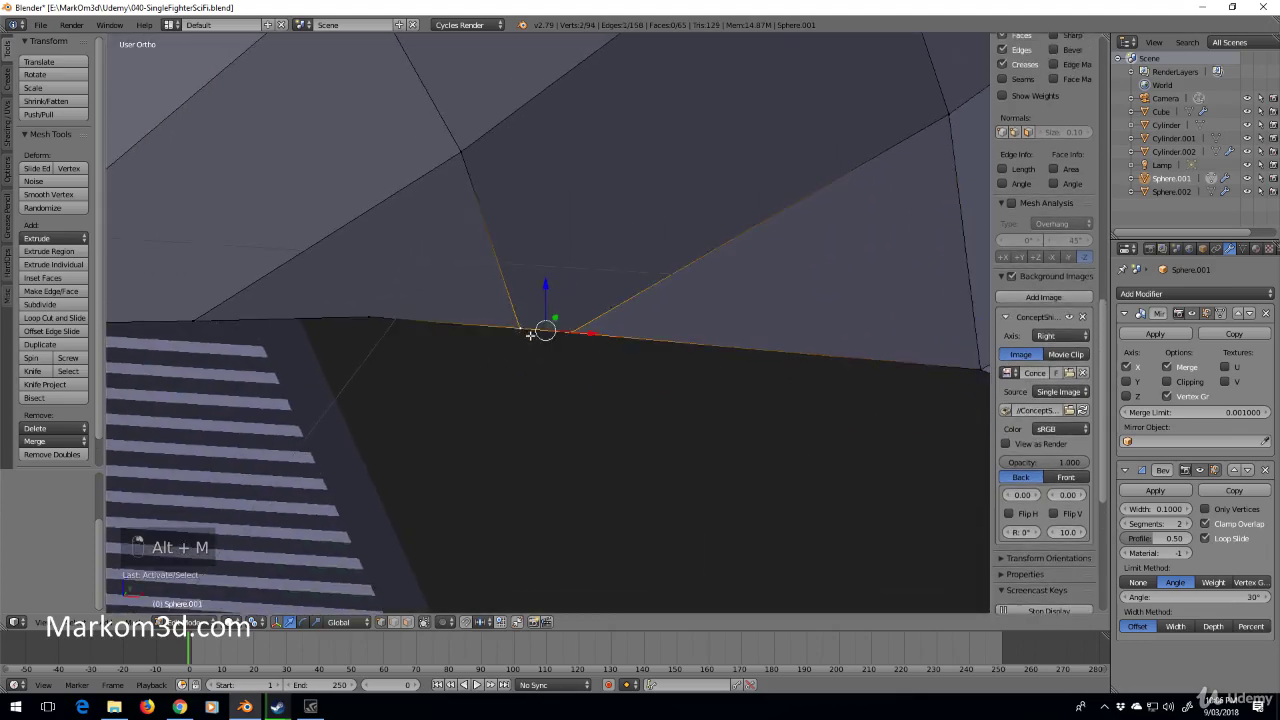
pyautogui.press('z')
pyautogui.moveTo(531, 331); pyautogui.dragTo(744, 402, button='middle')
pyautogui.press('z')
pyautogui.rightClick(636, 319)
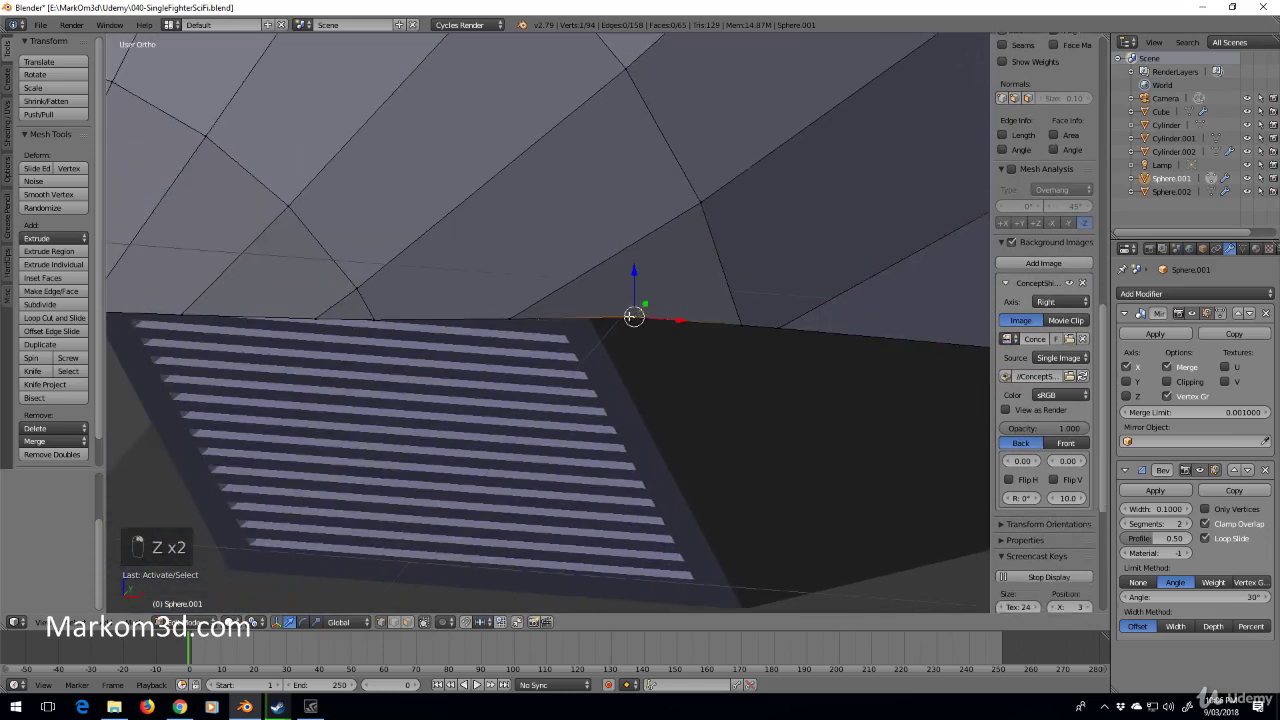
pyautogui.keyDown('shift'); pyautogui.rightClick(511, 321); pyautogui.keyUp('shift')
pyautogui.hotkey('alt', 'm')
pyautogui.click(500, 329)
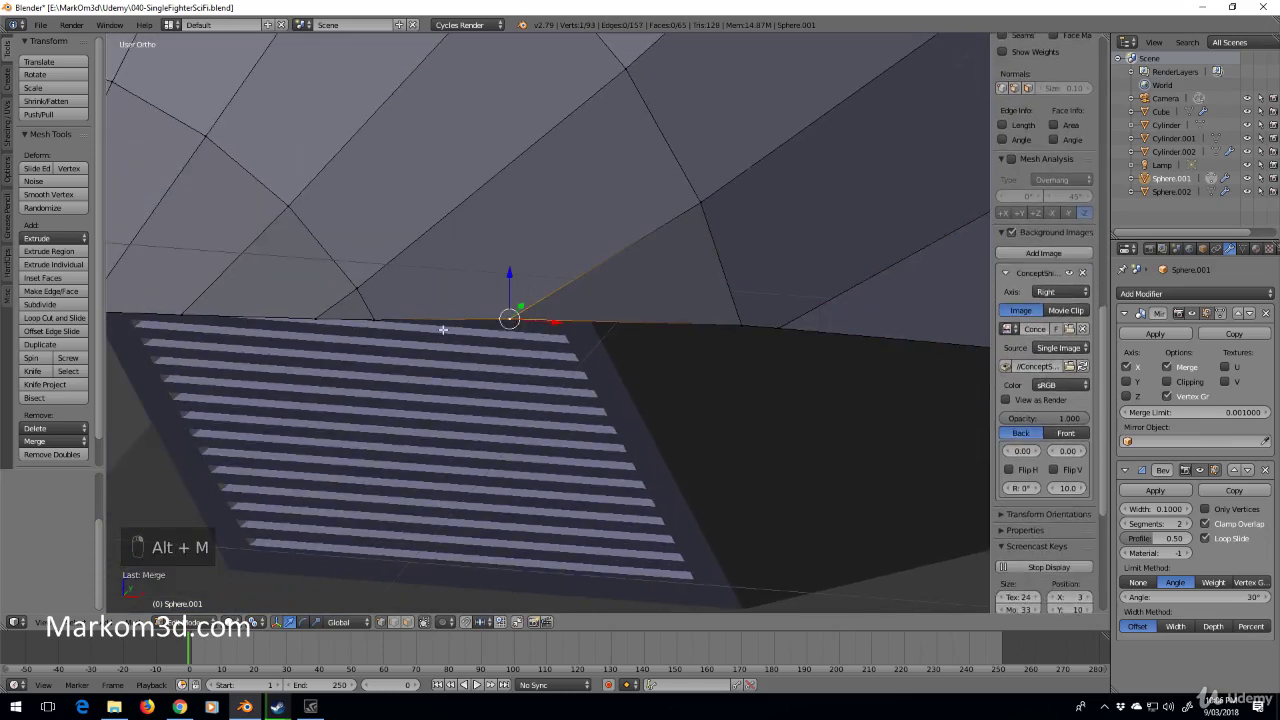
# Select the open edge loops along the hull's front and side underside rims.
pyautogui.moveTo(443, 329); pyautogui.dragTo(656, 352, button='middle')
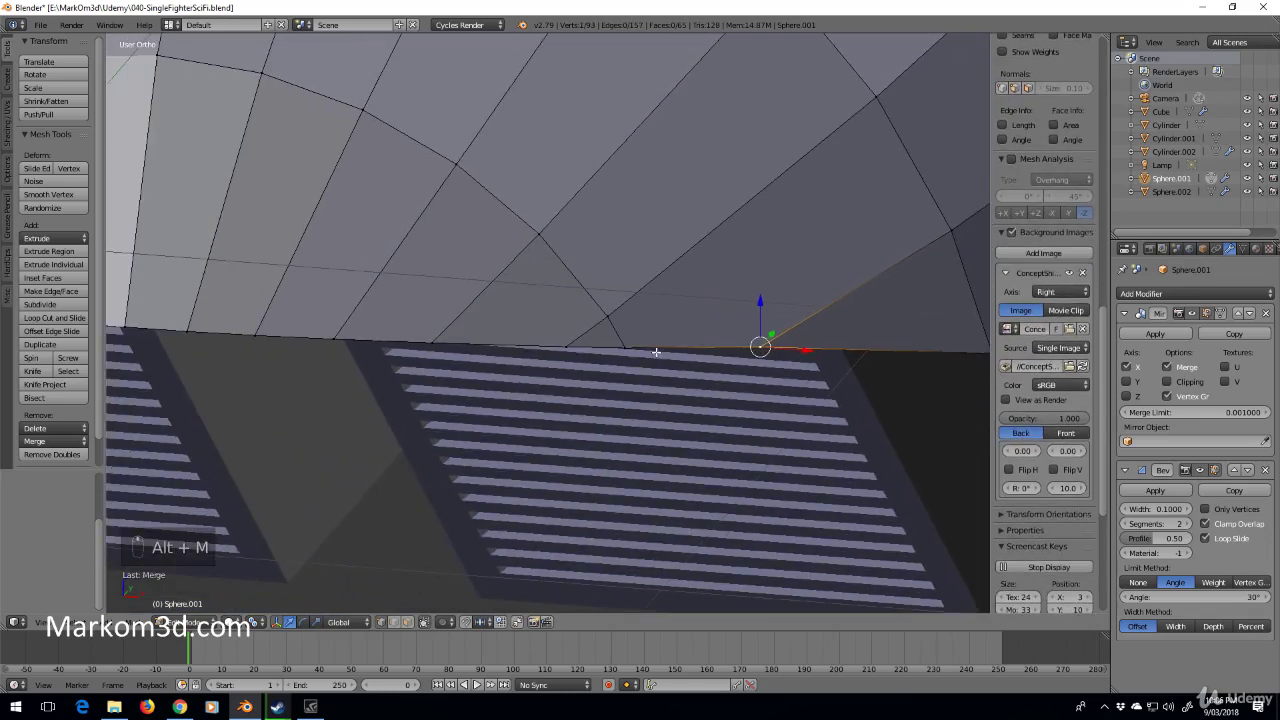
pyautogui.keyDown('alt'); pyautogui.rightClick(366, 345); pyautogui.keyUp('alt')
pyautogui.moveTo(908, 403); pyautogui.dragTo(657, 440, button='middle')
pyautogui.keyDown('alt'); pyautogui.keyDown('shift'); pyautogui.rightClick(684, 435); pyautogui.keyUp('shift'); pyautogui.keyUp('alt')
pyautogui.scroll(-5, 834, 384)
pyautogui.moveTo(834, 389); pyautogui.dragTo(695, 366, button='middle')
pyautogui.scroll(5, 673, 379)
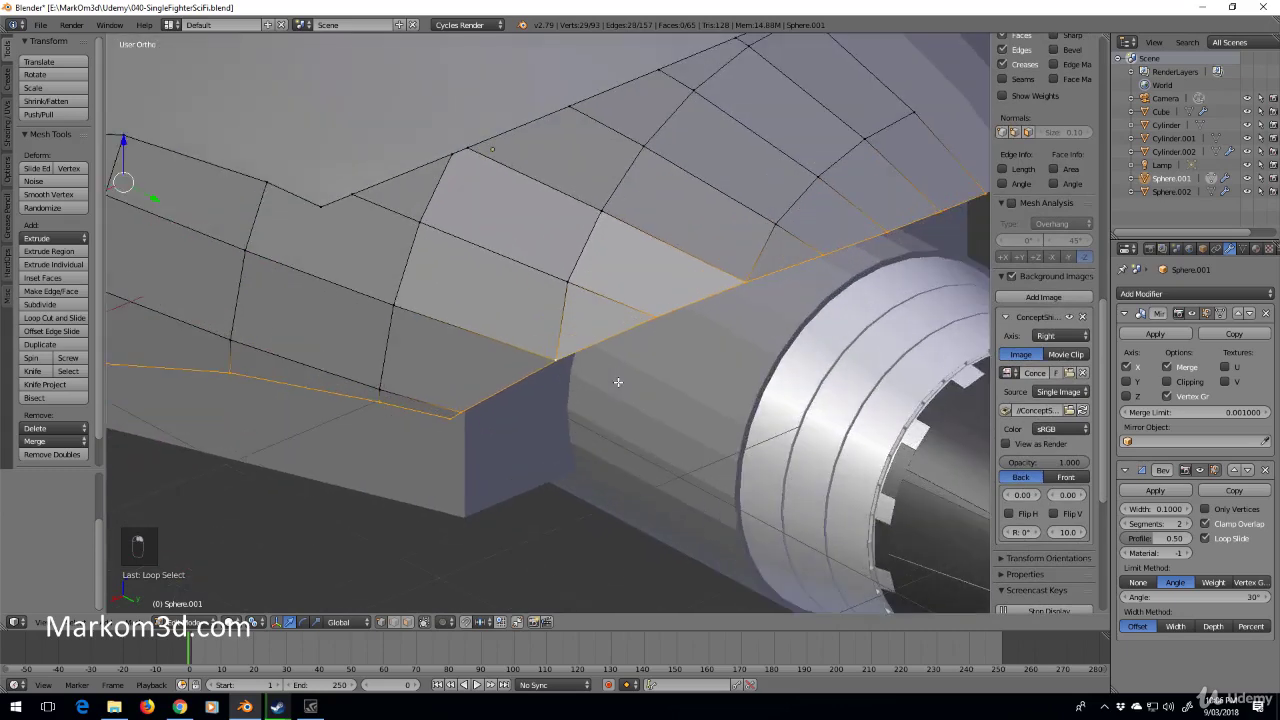
# Merge the two close vertices at the hull's lower point, where the front and side underside rims meet, into the last-selected one.
pyautogui.scroll(2, 615, 377)
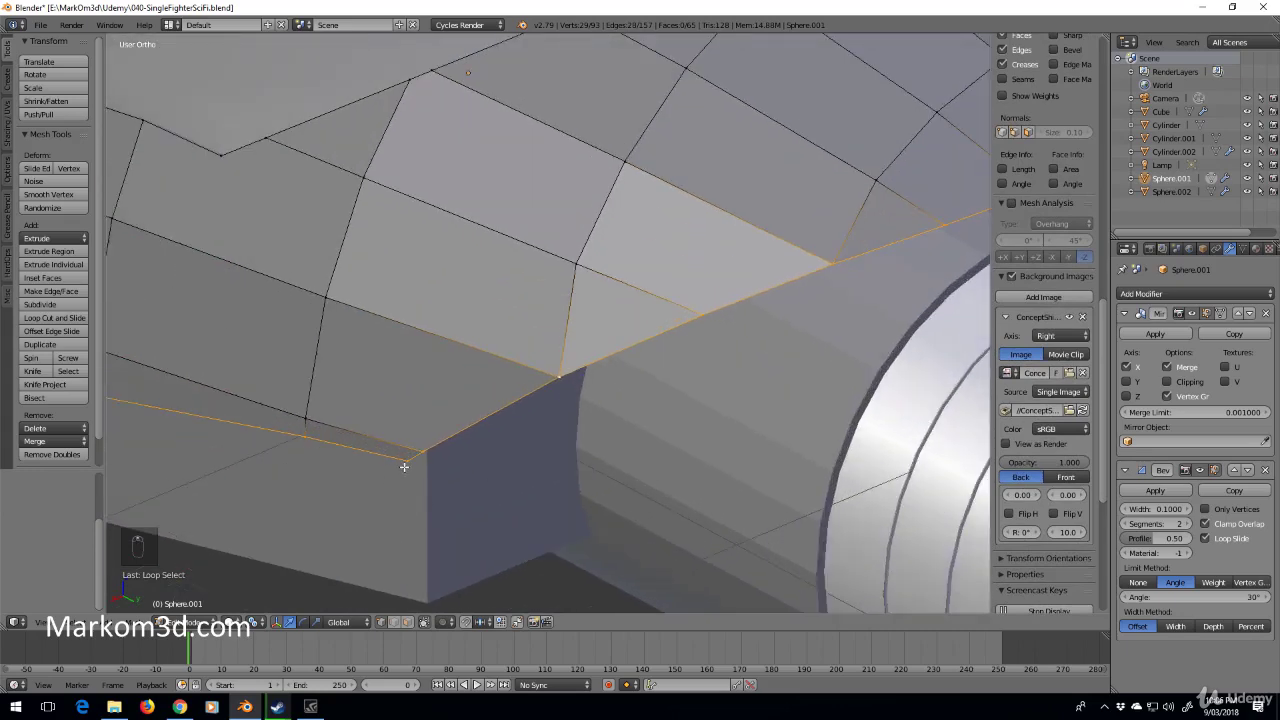
pyautogui.rightClick(406, 462)
pyautogui.hotkey('alt', 'm')
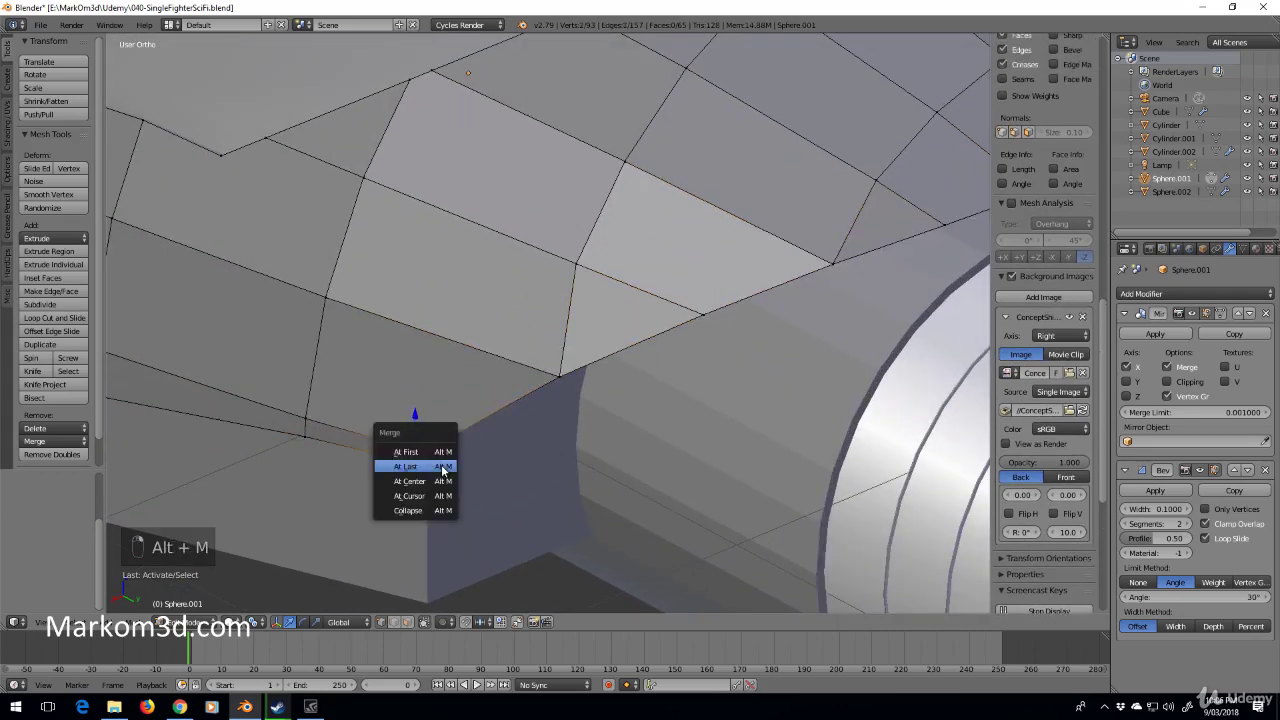
pyautogui.click(443, 466)
# Reselect the side underside rim loop and add the front underside rim loop to the selection.
pyautogui.keyDown('alt'); pyautogui.rightClick(408, 450); pyautogui.keyUp('alt')
pyautogui.scroll(-10, 408, 450)
pyautogui.scroll(8, 517, 420)
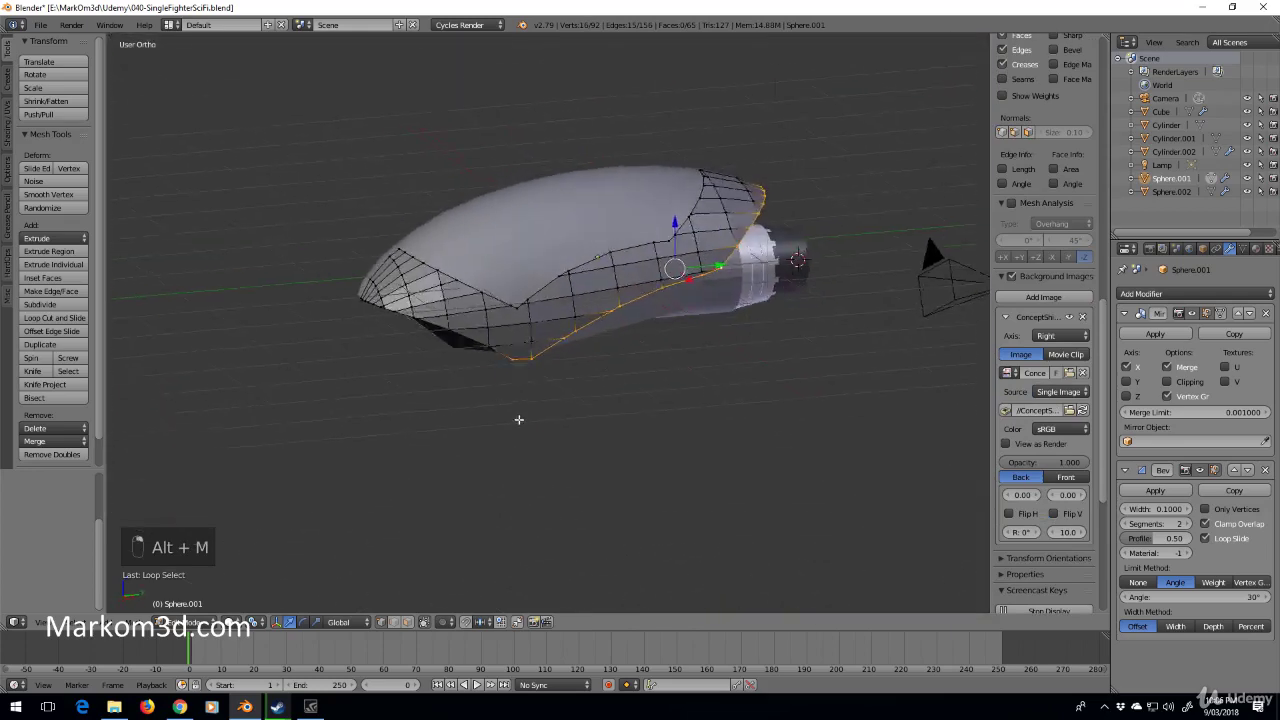
pyautogui.keyDown('alt'); pyautogui.keyDown('shift'); pyautogui.rightClick(409, 369); pyautogui.keyUp('shift'); pyautogui.keyUp('alt')
pyautogui.scroll(-7, 440, 395)
pyautogui.moveTo(534, 454); pyautogui.dragTo(631, 414, button='middle')
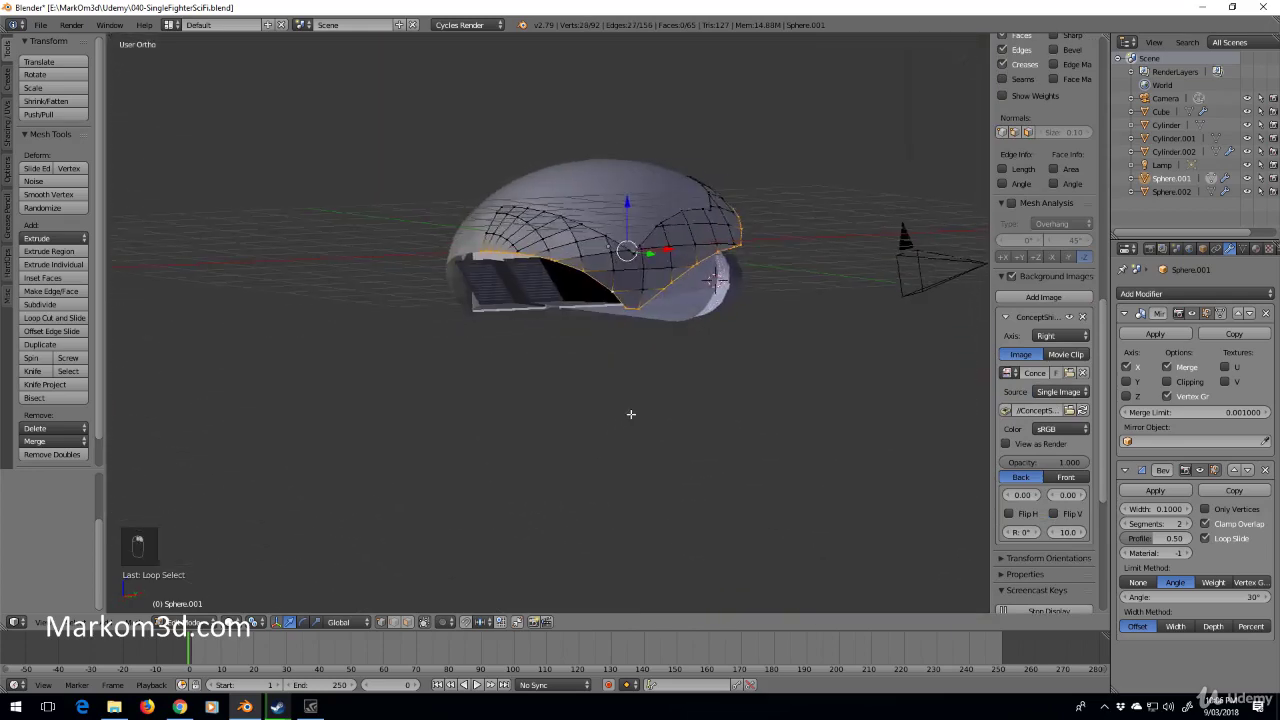
pyautogui.keyDown('shift'); pyautogui.moveTo(708, 346); pyautogui.dragTo(679, 399, button='middle'); pyautogui.keyUp('shift')
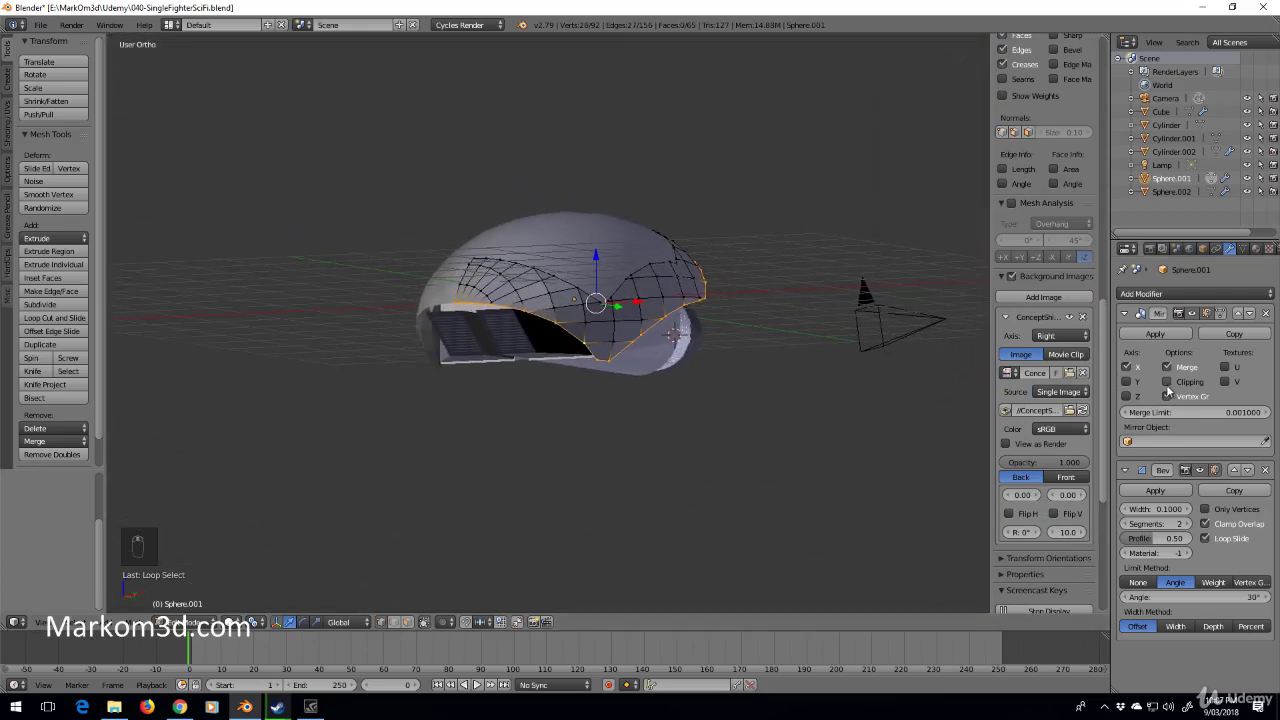
# Extrude the selected underside rim edges in place and enable Clipping on the hull's Mirror modifier.
pyautogui.click(1166, 383)
pyautogui.moveTo(549, 423); pyautogui.dragTo(673, 334, button='middle')
pyautogui.keyDown('shift'); pyautogui.moveTo(748, 398); pyautogui.dragTo(726, 500, button='middle'); pyautogui.keyUp('shift')
pyautogui.scroll(2, 726, 500)
pyautogui.press('e')
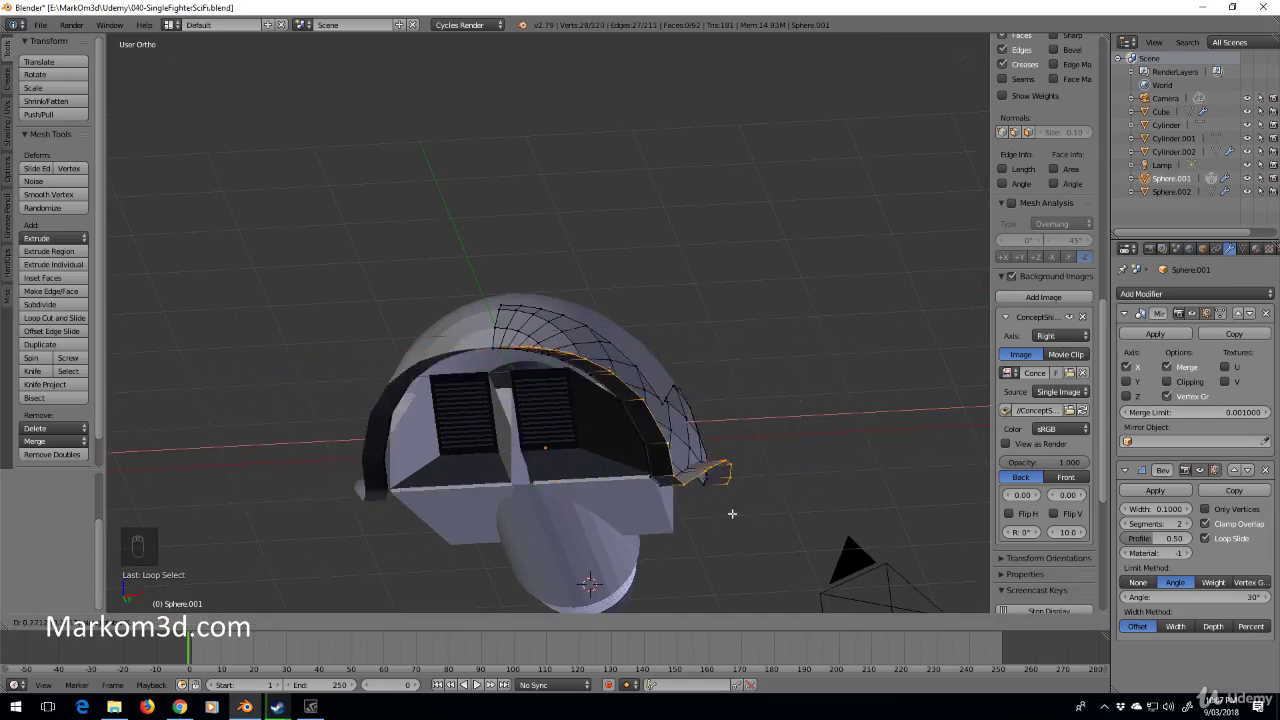
pyautogui.rightClick(939, 442)
pyautogui.click(1174, 383)
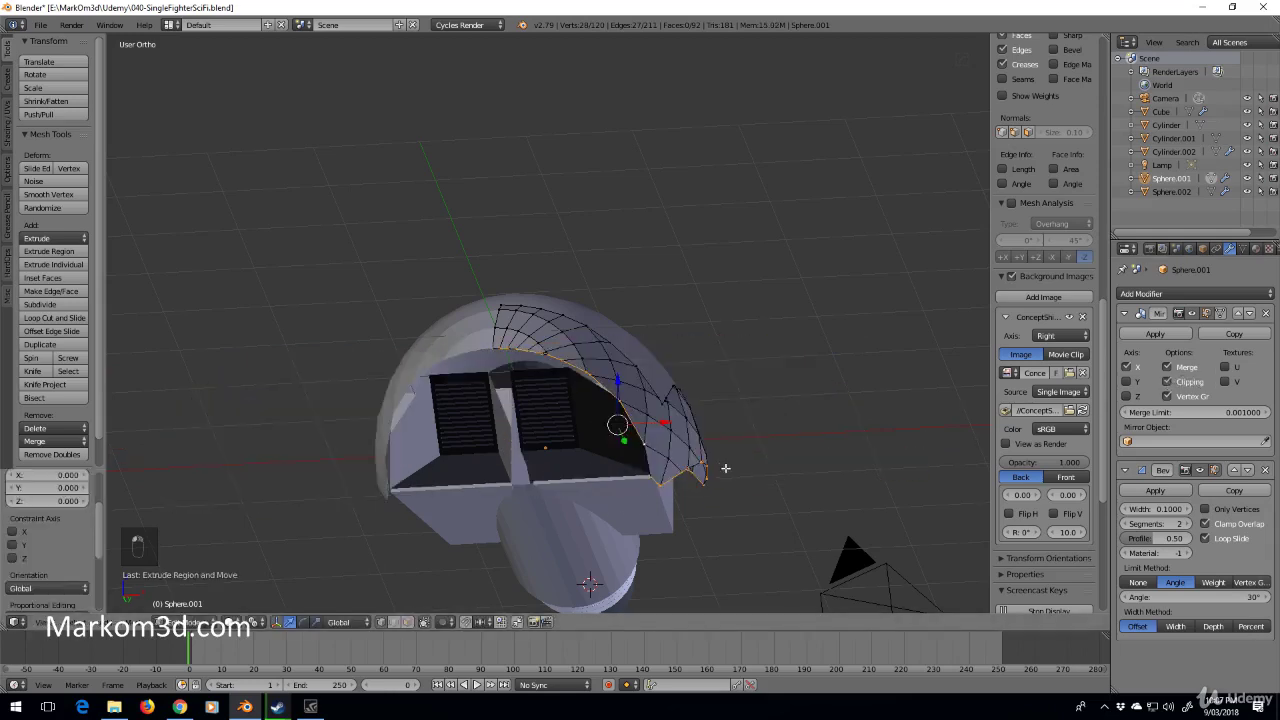
# Move the extruded underside rim along X onto the mirror plane to close the hull's underside.
pyautogui.press('e')
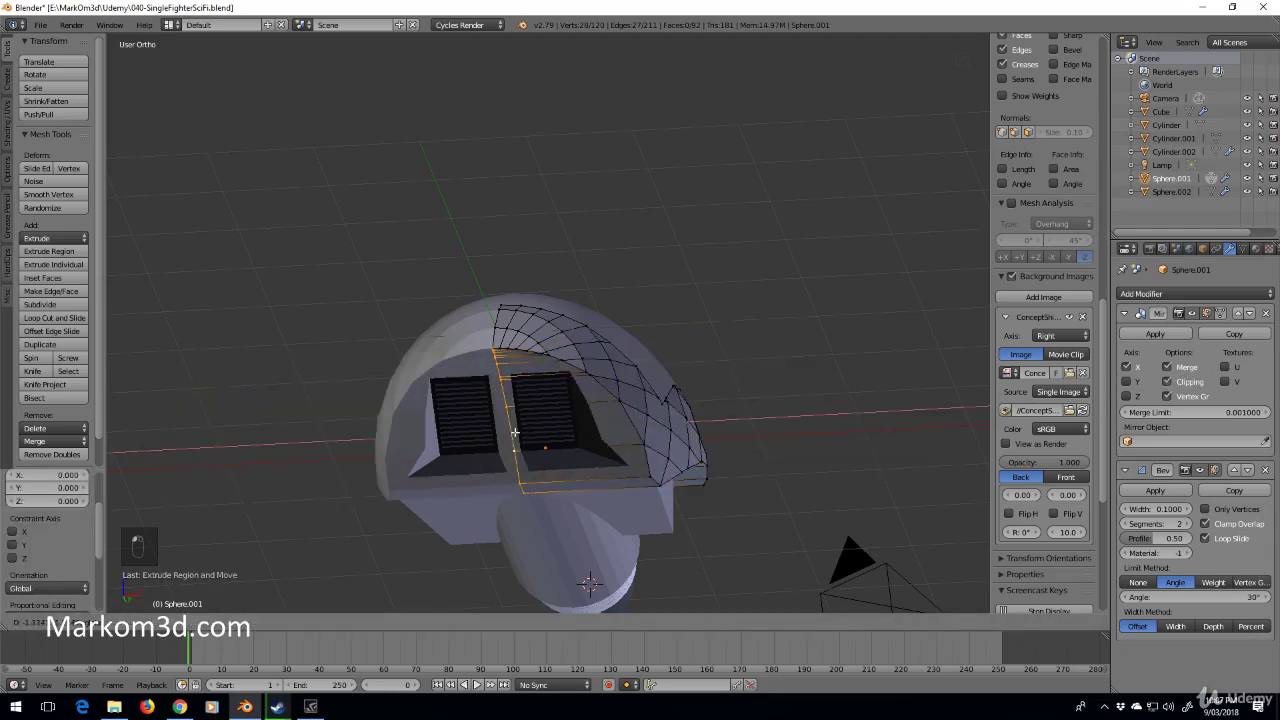
pyautogui.click(450, 438)
pyautogui.moveTo(450, 438); pyautogui.dragTo(295, 319, button='middle')
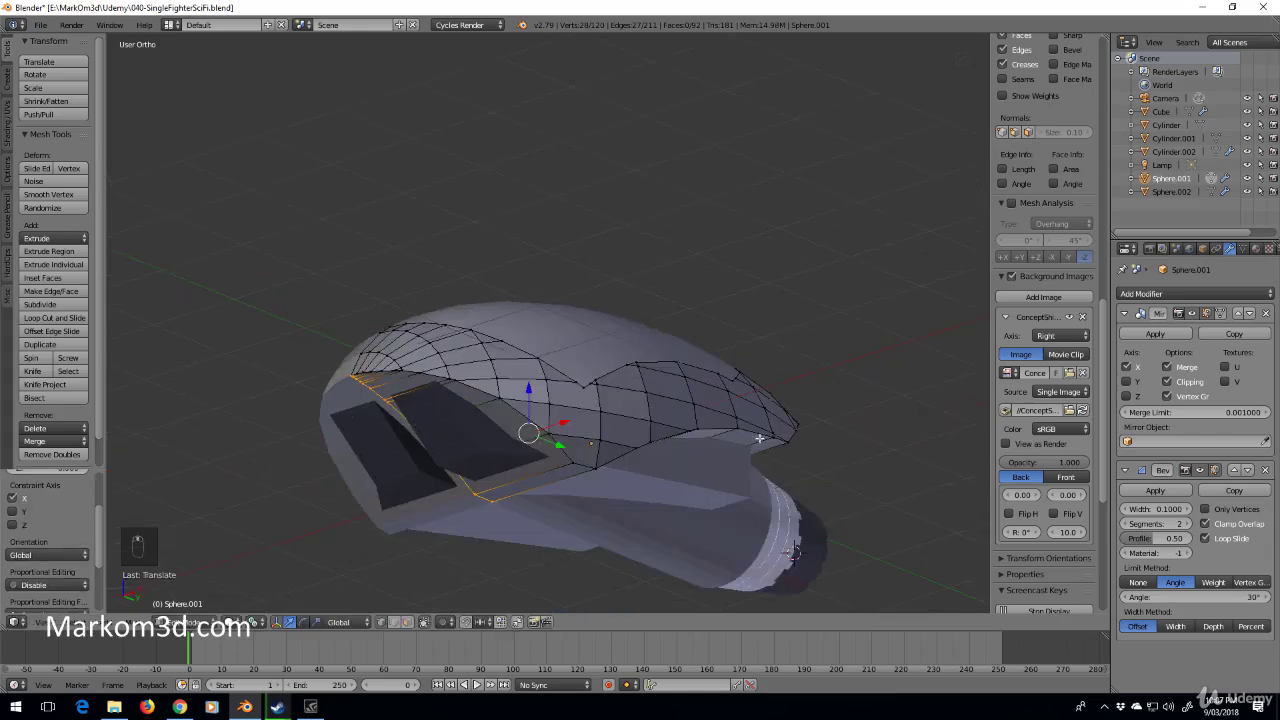
# Return to Object Mode, shade the hull smooth and enable Auto Smooth for its normals.
pyautogui.moveTo(759, 438); pyautogui.dragTo(629, 471, button='middle')
pyautogui.scroll(3, 588, 480)
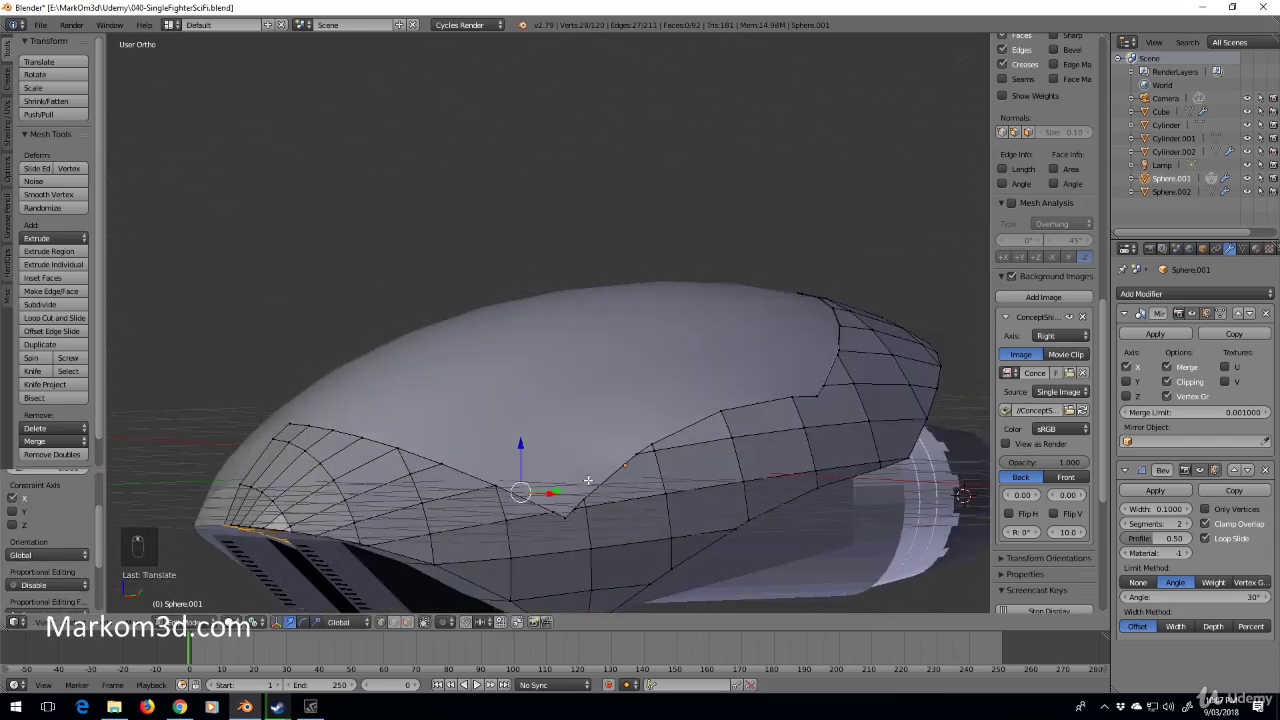
pyautogui.scroll(4, 588, 480)
pyautogui.press('Tab')
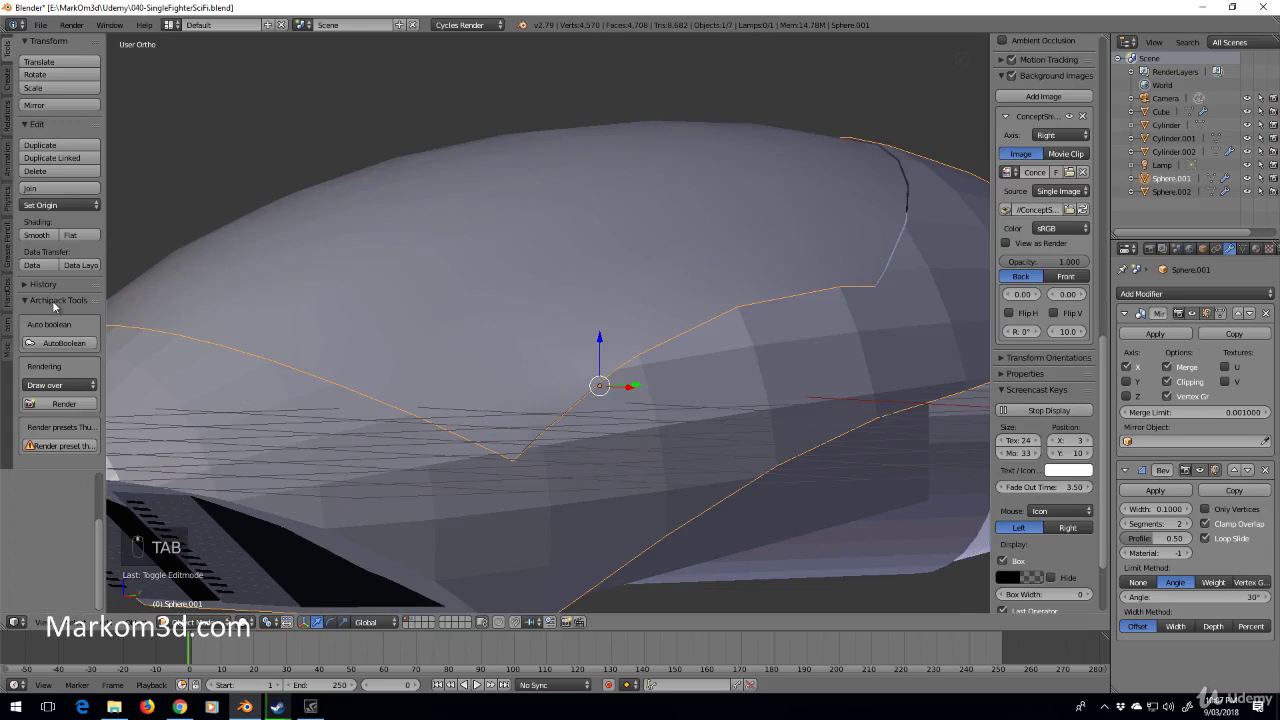
pyautogui.click(37, 237)
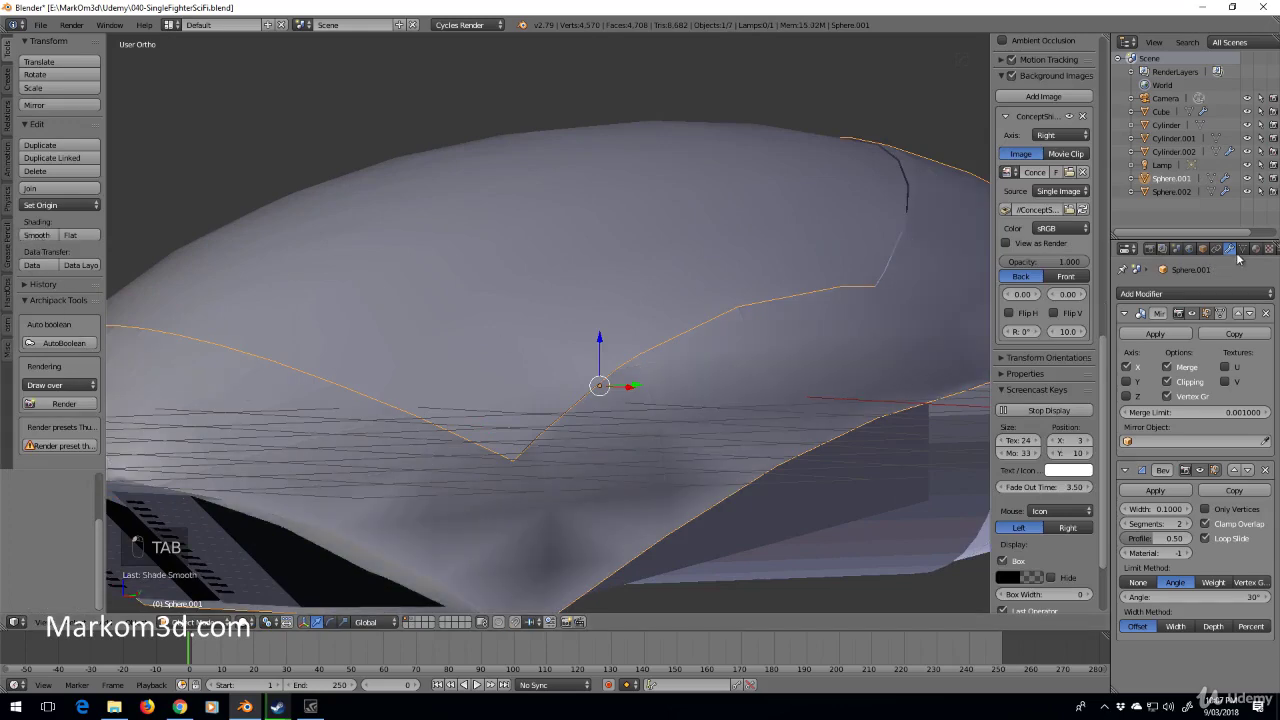
pyautogui.click(1242, 249)
pyautogui.click(1122, 334)
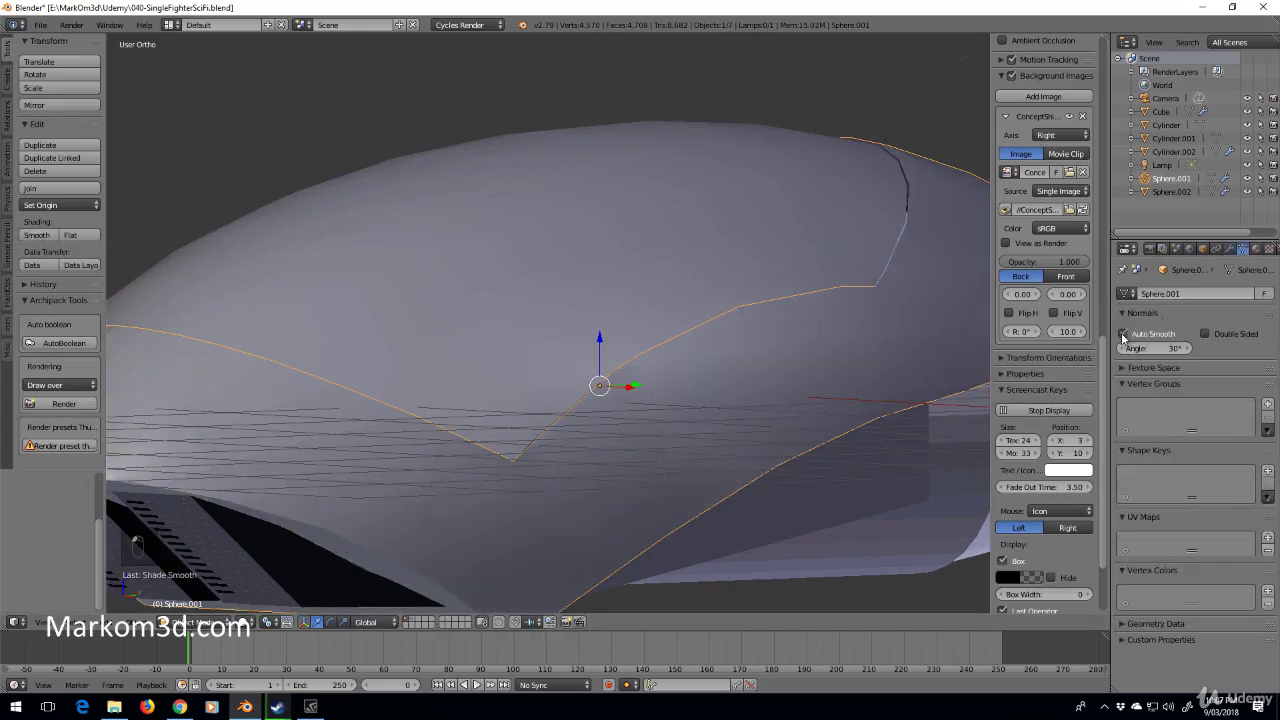
# Examine the hull's smoothed surface and its mesh in wireframe and solid display, especially around the front and lower point.
pyautogui.press('z')
pyautogui.press('z')
pyautogui.press('z')
pyautogui.press('Tab')
pyautogui.press('Tab')
pyautogui.press('Tab')
pyautogui.scroll(-3, 594, 490)
pyautogui.press('z')
pyautogui.moveTo(594, 490); pyautogui.dragTo(616, 511, button='middle')
pyautogui.press('z')
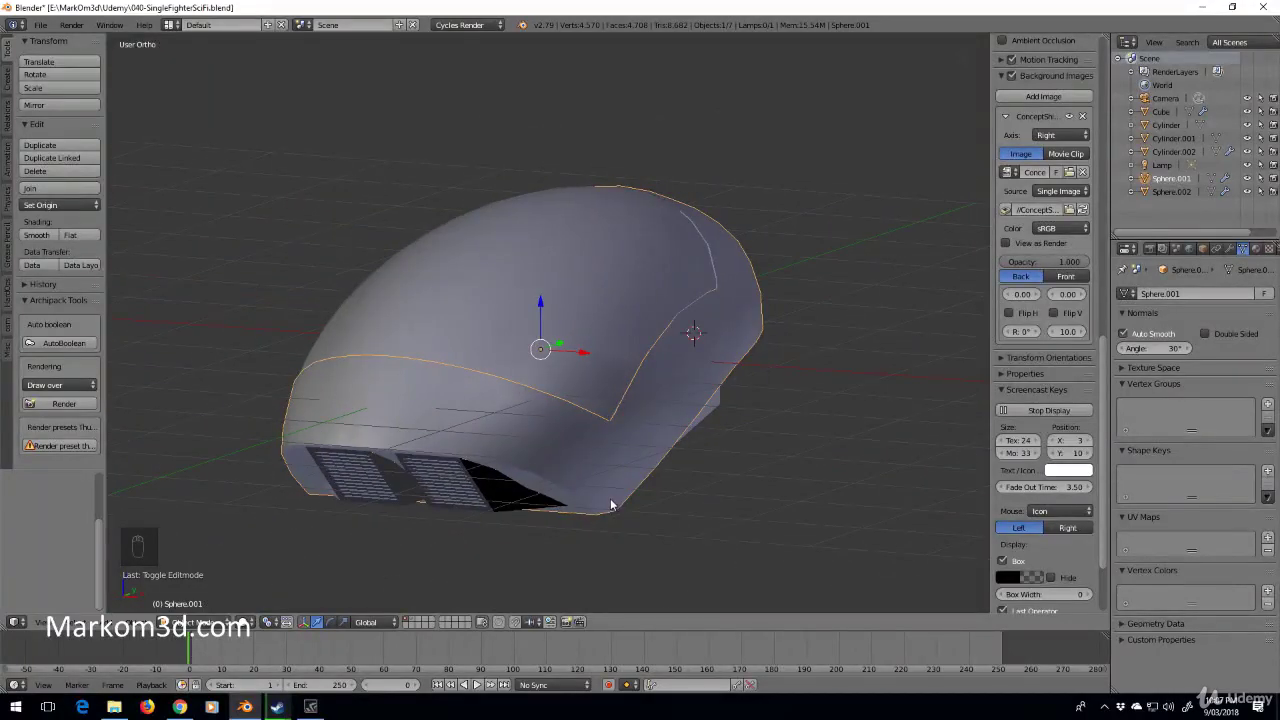